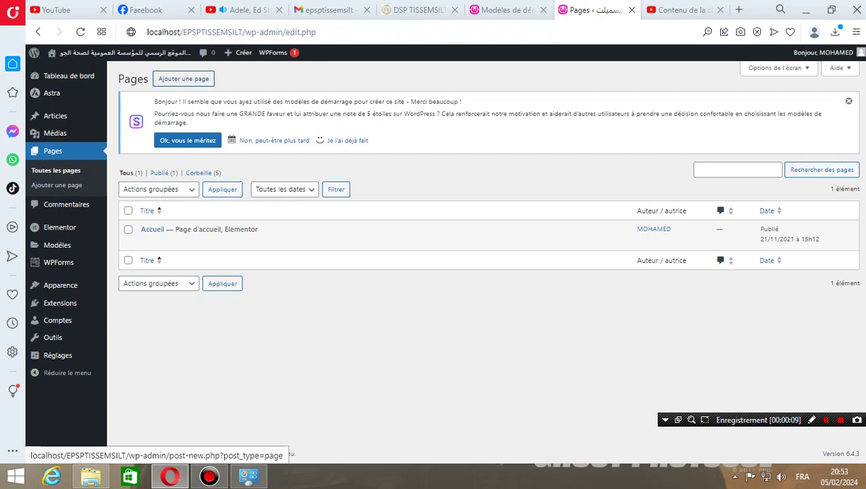
Create a new page titled "Présentation" and publish it
click(183, 79)
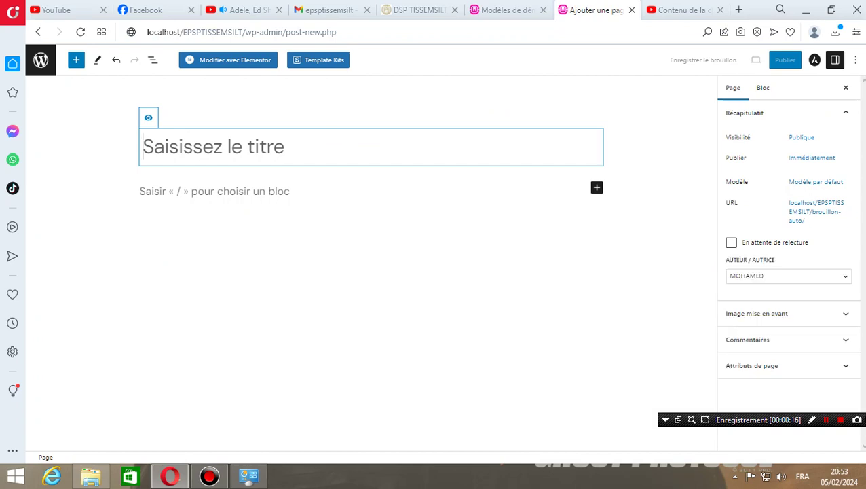
text(p)
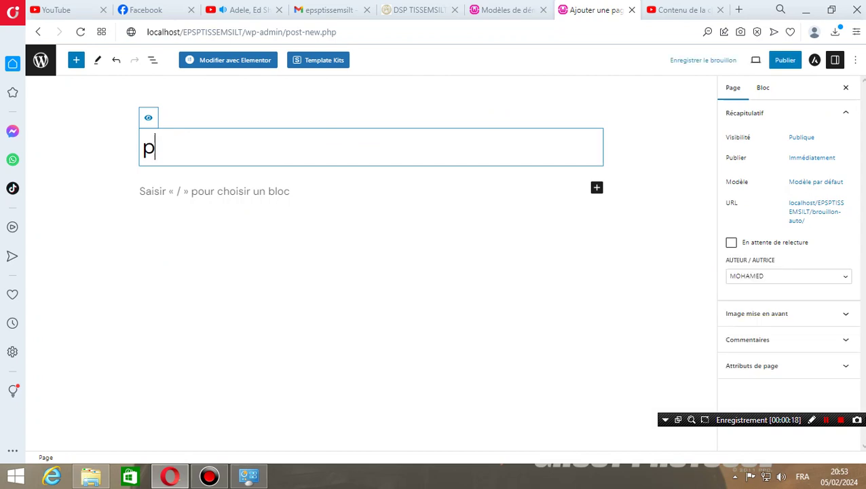
key(BackSpace)
text(Prése)
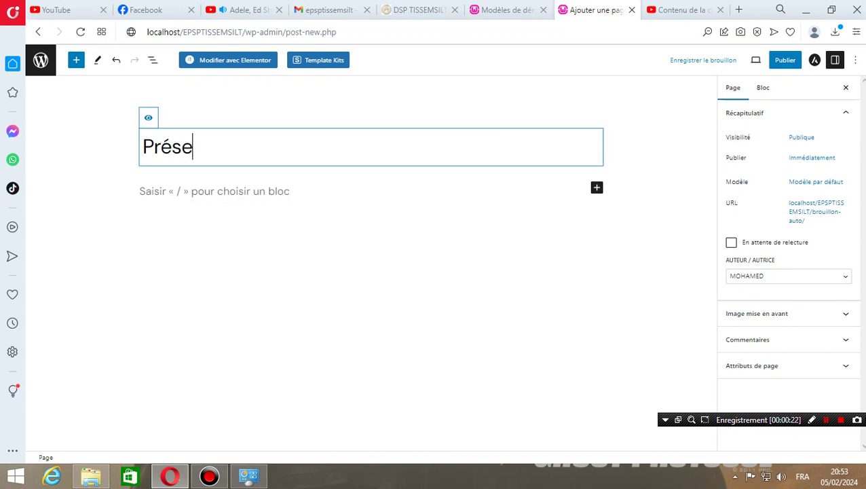
text(ntation)
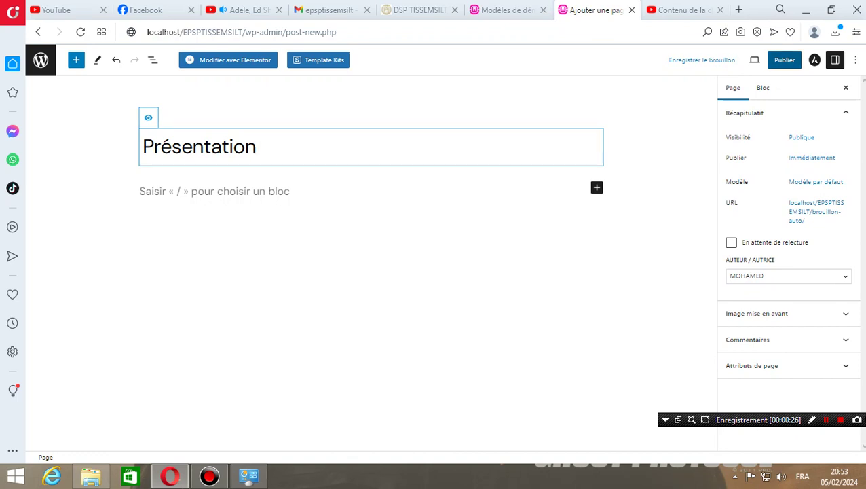
click(785, 60)
click(766, 60)
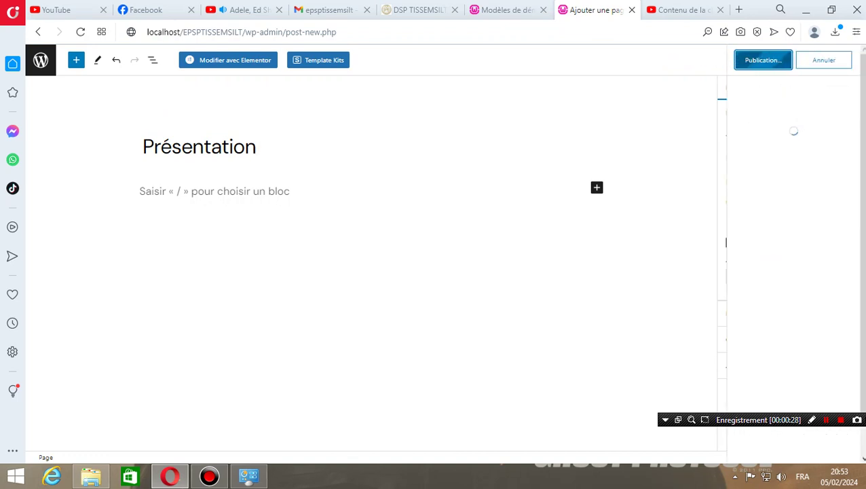
Add another page titled "Mot de la Directrice" and publish it
click(830, 173)
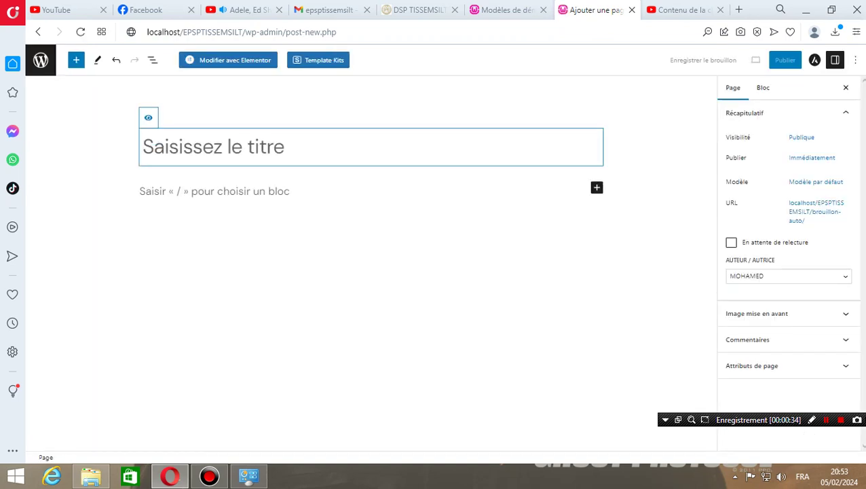
text(Mot d)
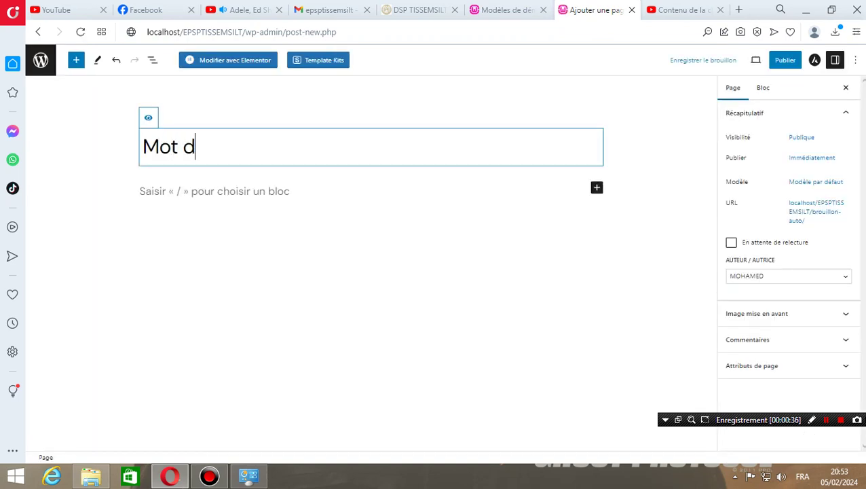
text(e la Direct)
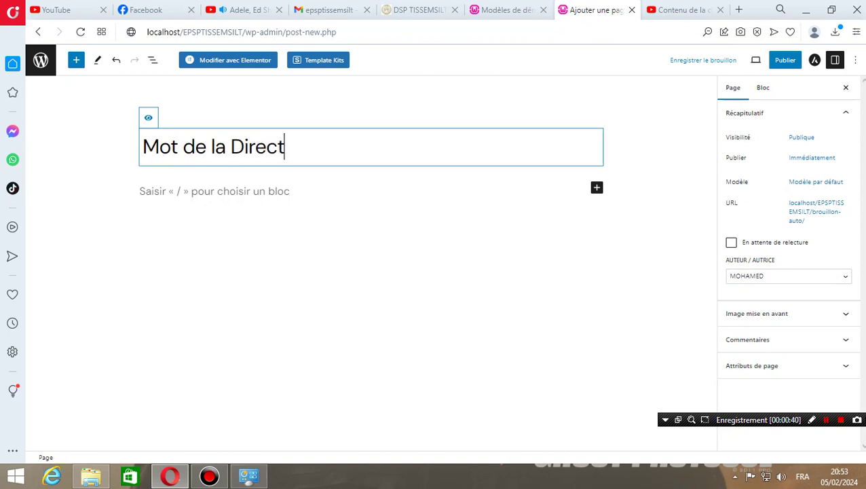
text(rice)
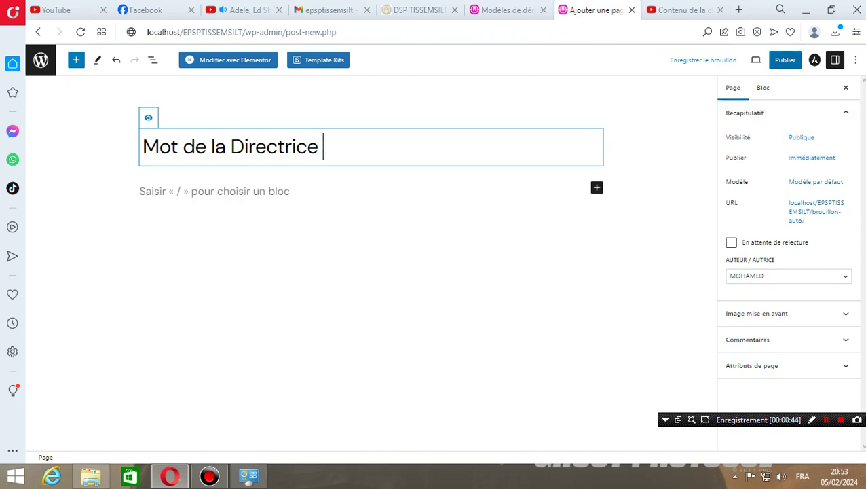
click(785, 60)
click(766, 60)
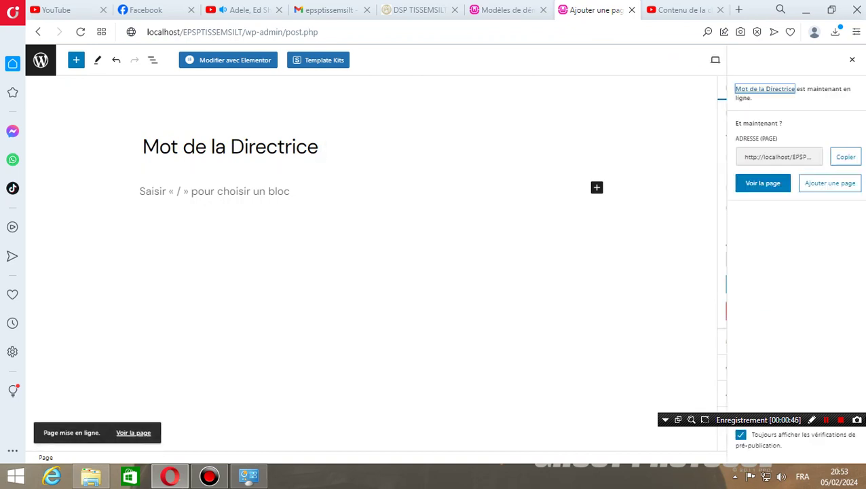
Add another page titled "Organigramme" and publish it
click(830, 182)
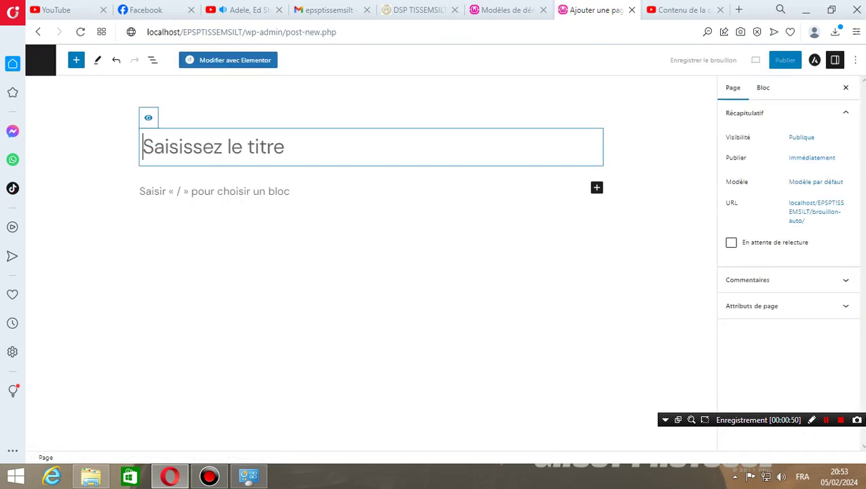
text(o)
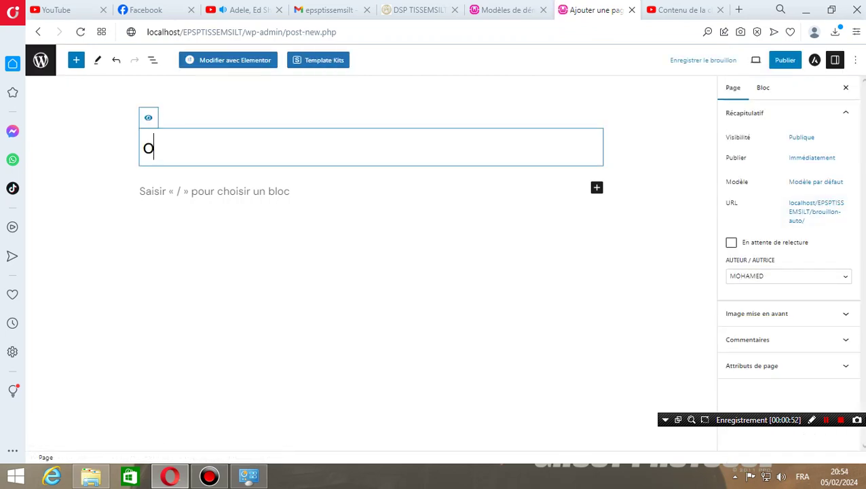
key(BackSpace)
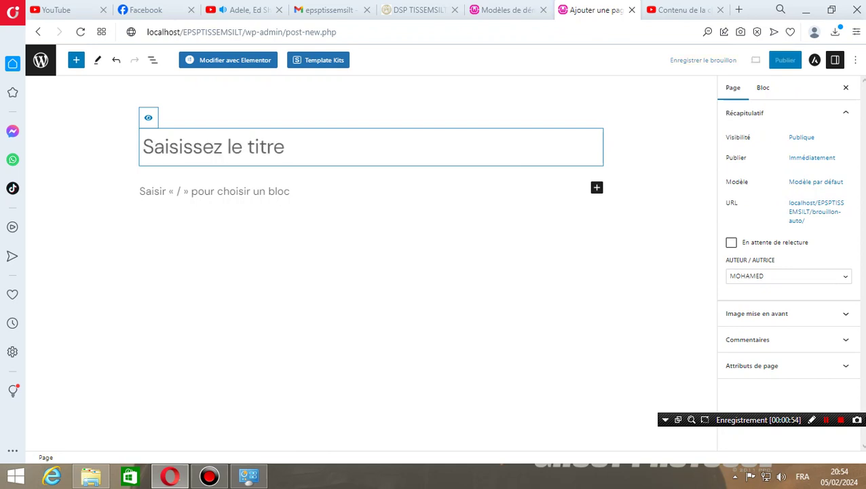
text(Orgr)
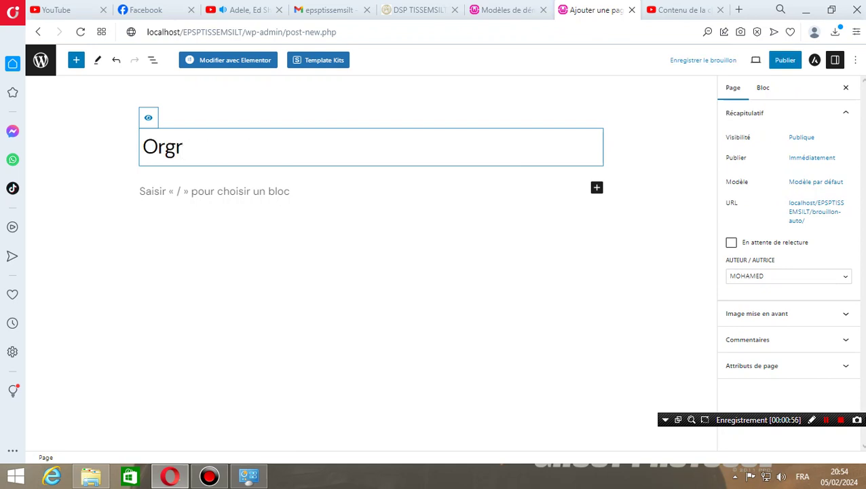
key(BackSpace)
text(anigramm)
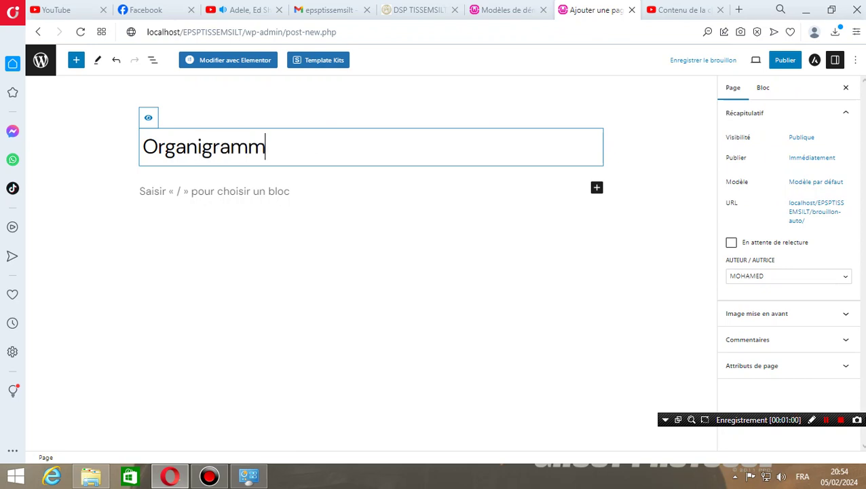
text(e)
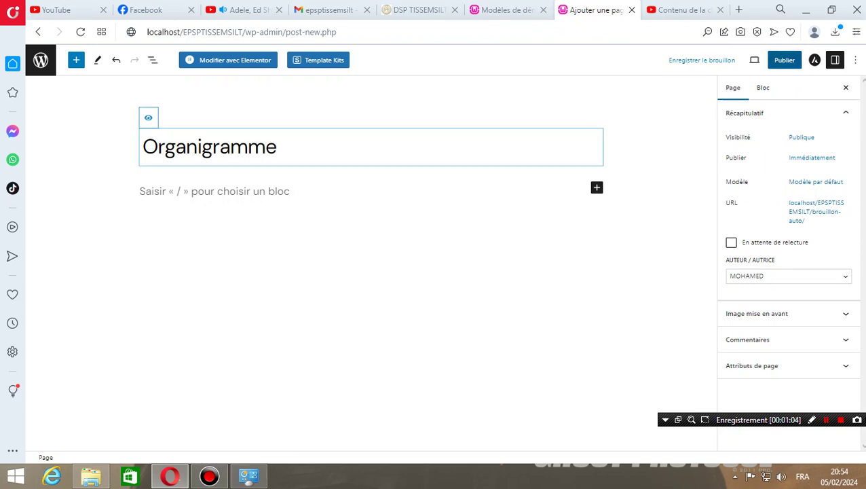
click(786, 60)
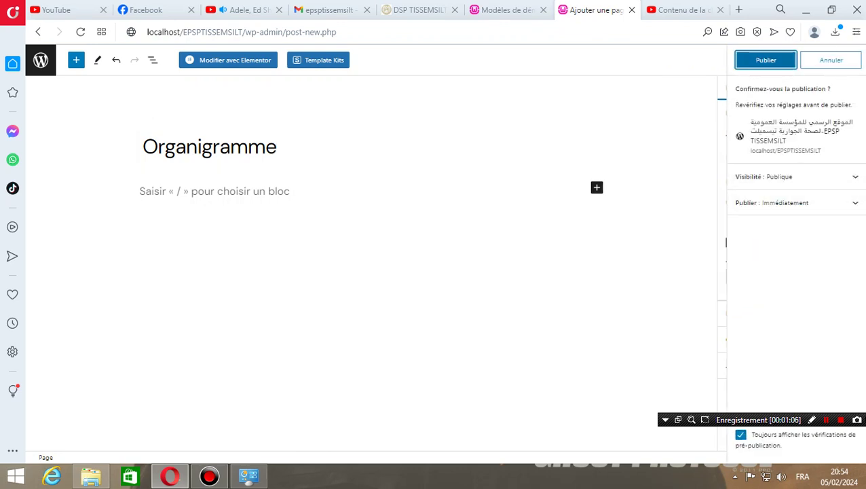
click(766, 60)
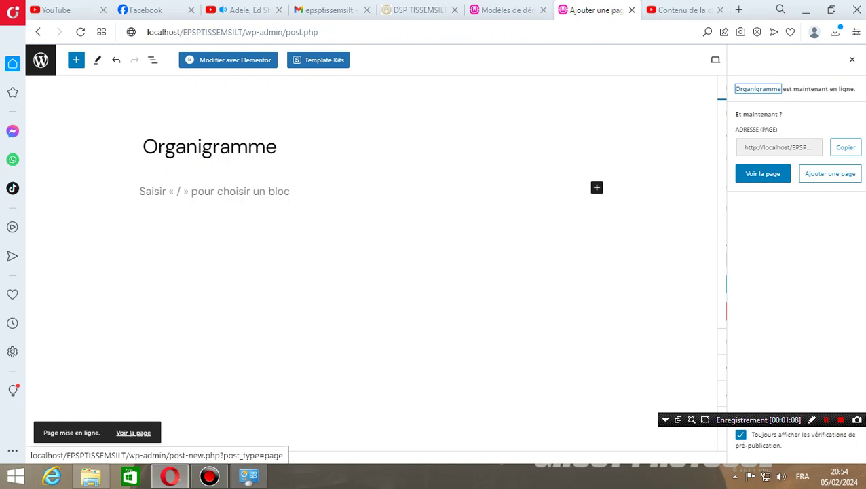
Add another page titled "Structures" and publish it
click(830, 173)
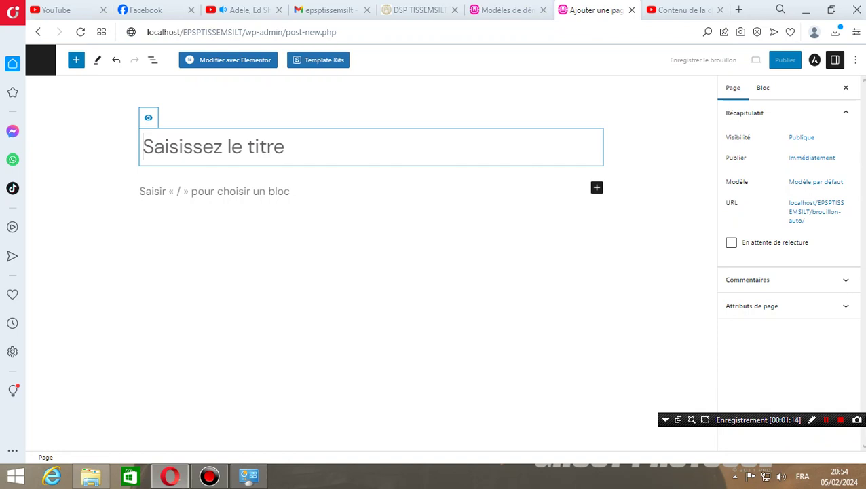
text(St)
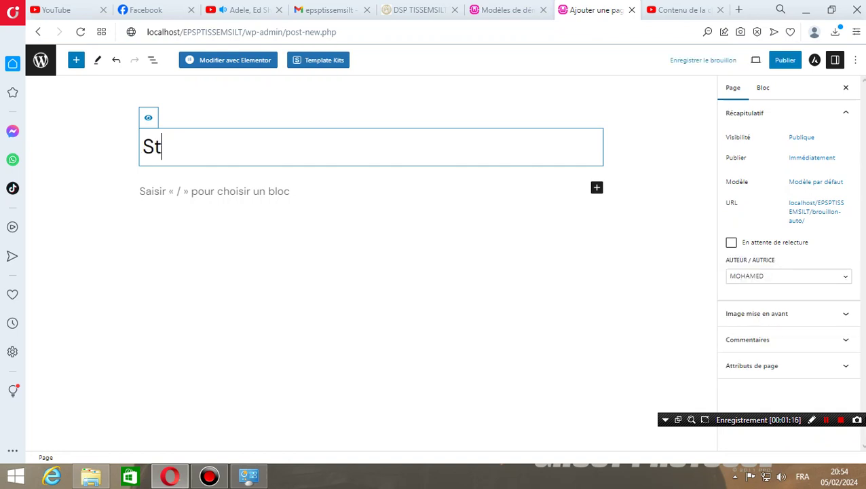
text(ructures)
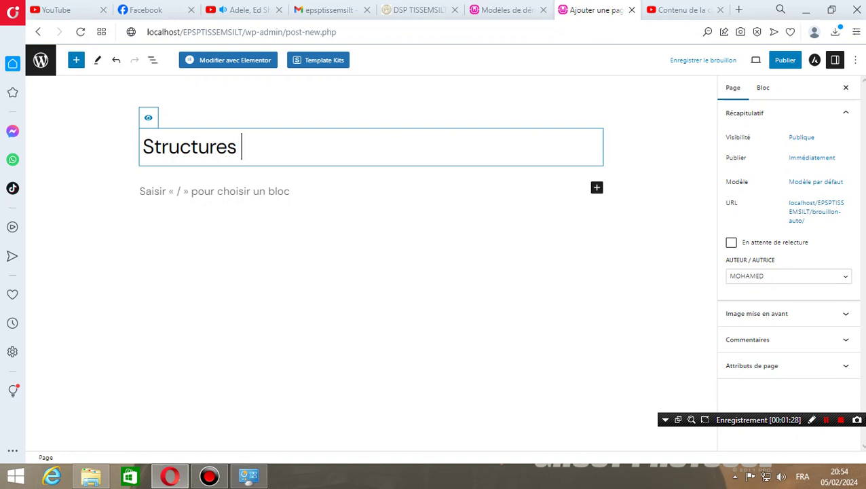
click(785, 59)
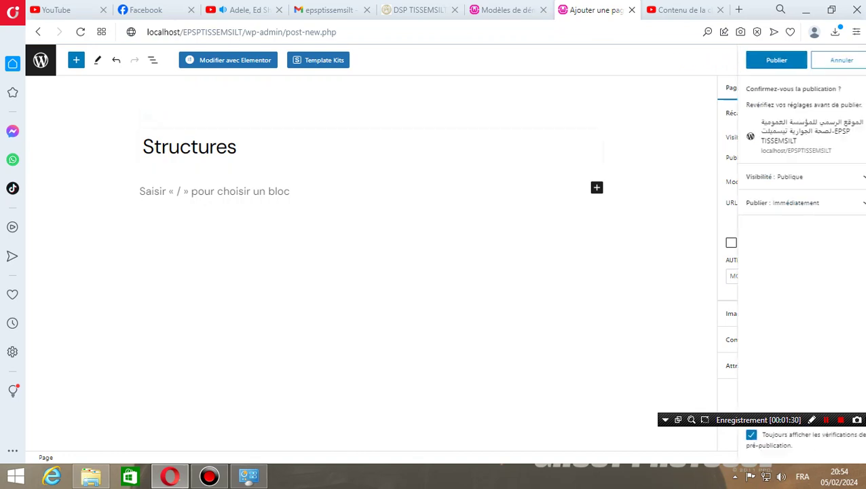
click(764, 59)
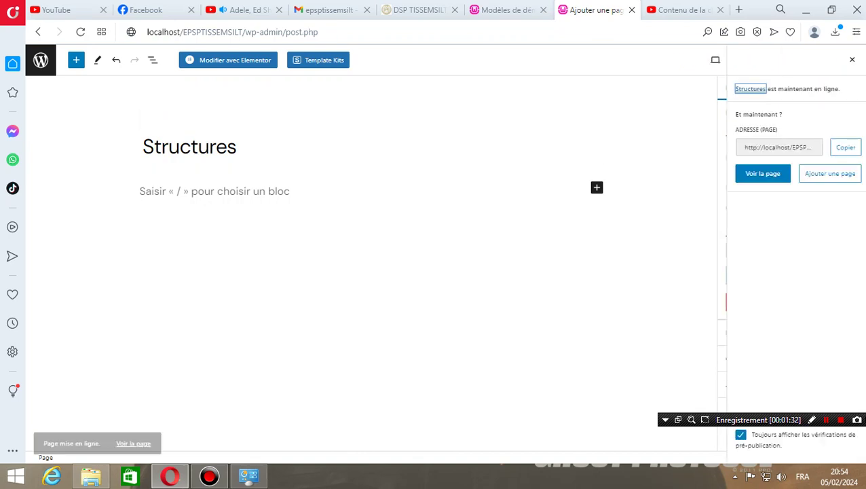
Add another page titled "Polycliniques" and publish it
click(831, 173)
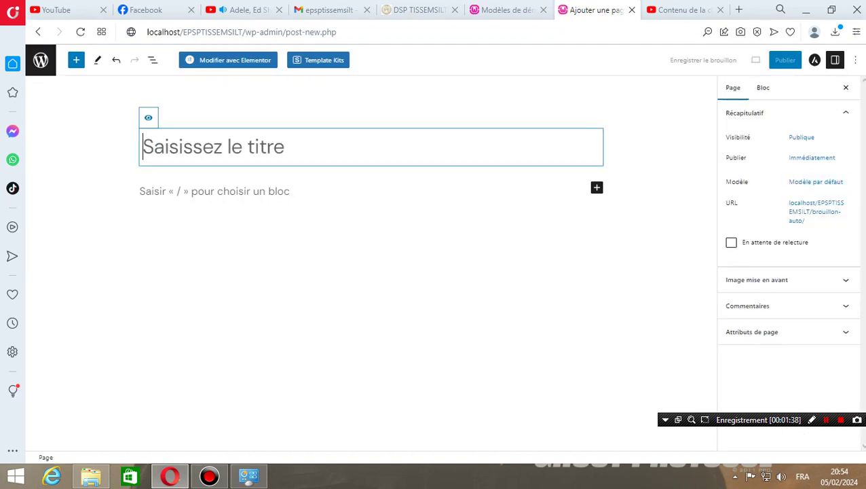
text(P)
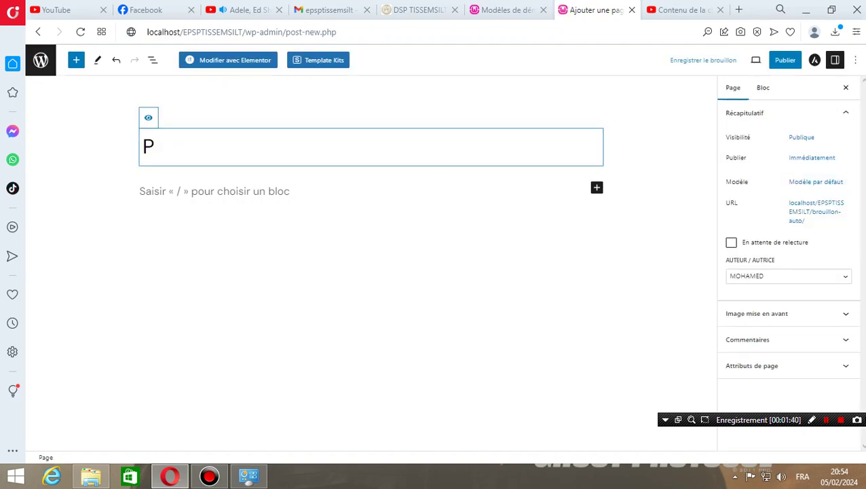
text(olyc)
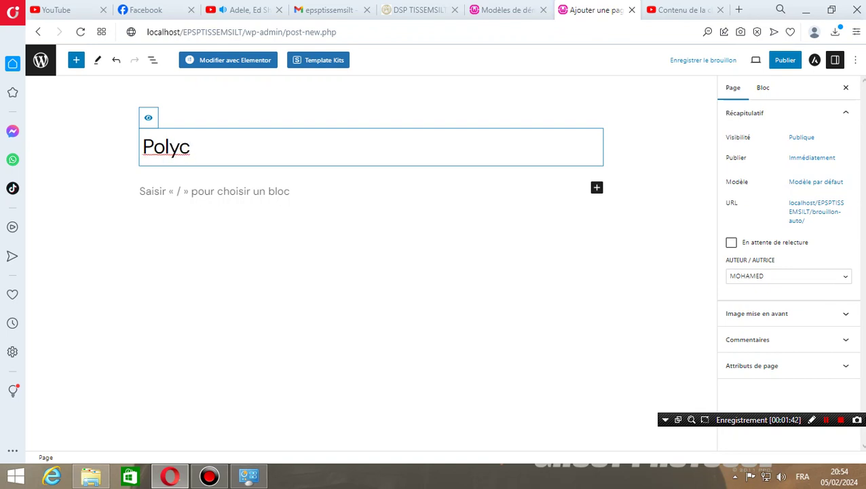
text(liniques)
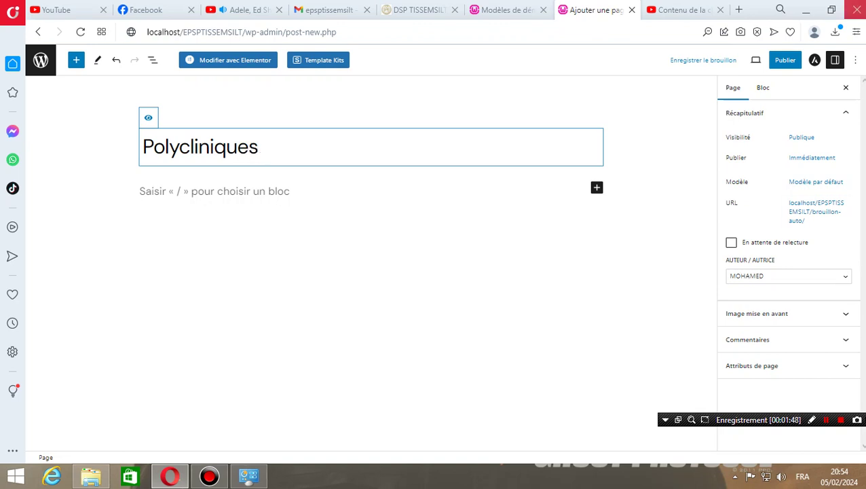
click(785, 60)
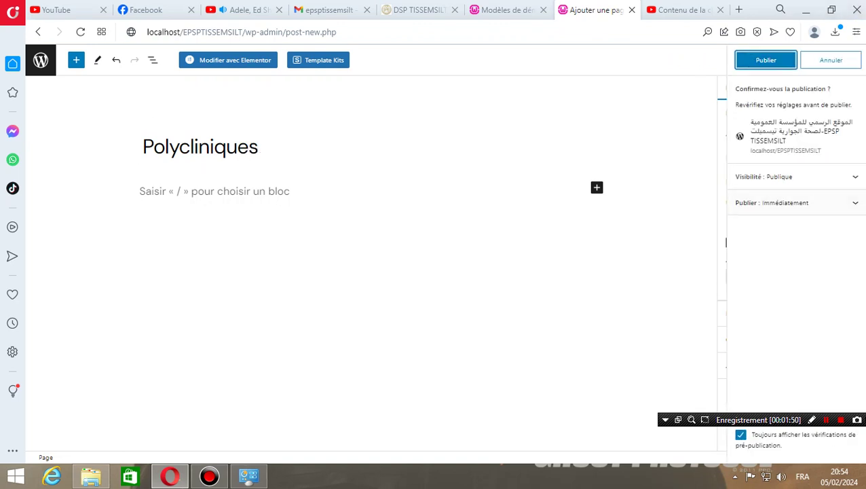
click(766, 60)
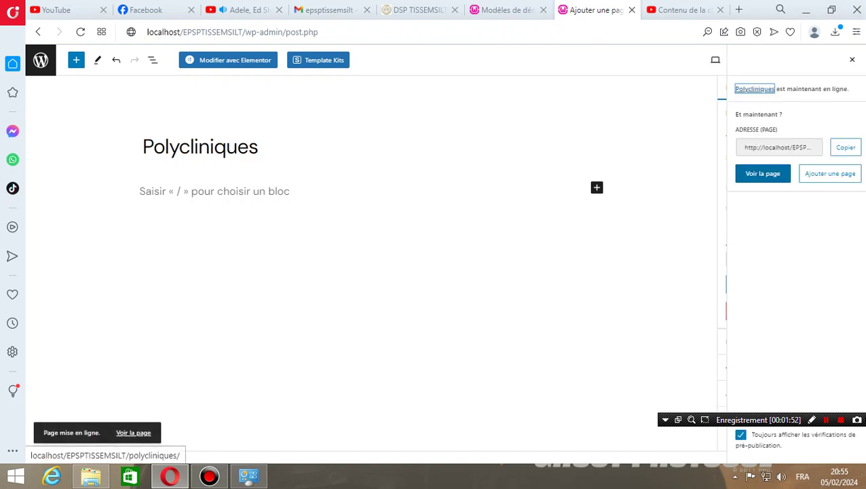
Add another page titled "Salle de soins" and publish it
click(830, 173)
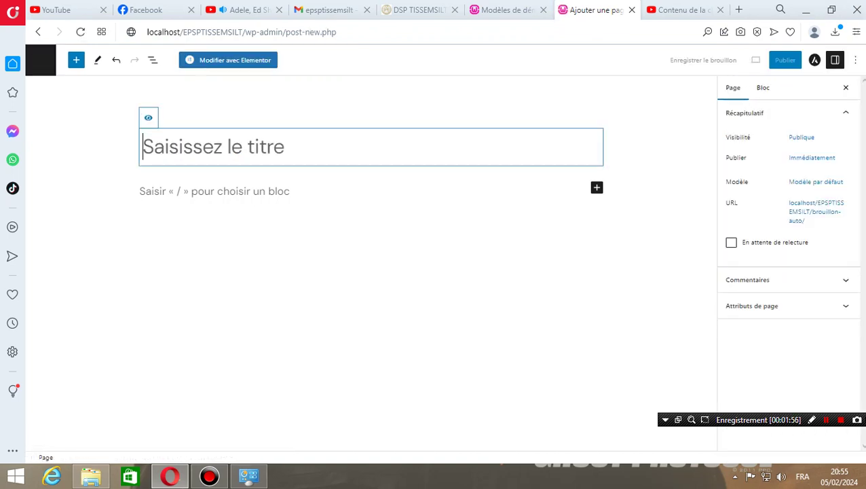
text(S)
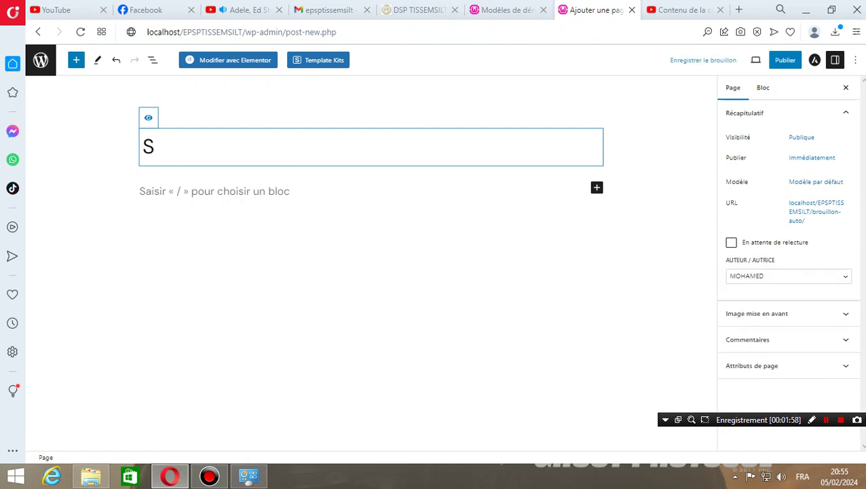
text(alle)
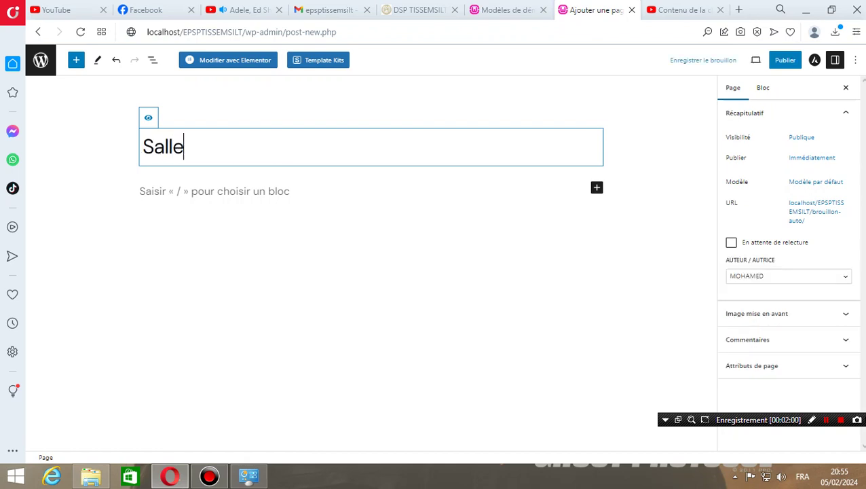
text( de soi)
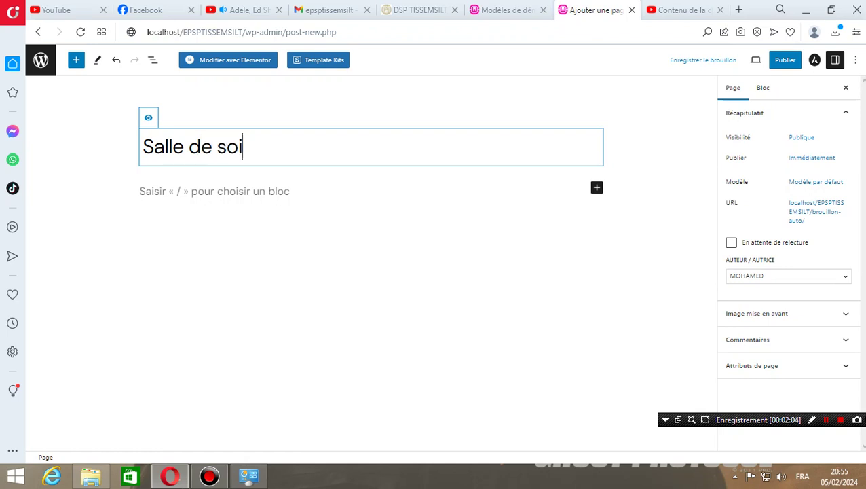
text(ns)
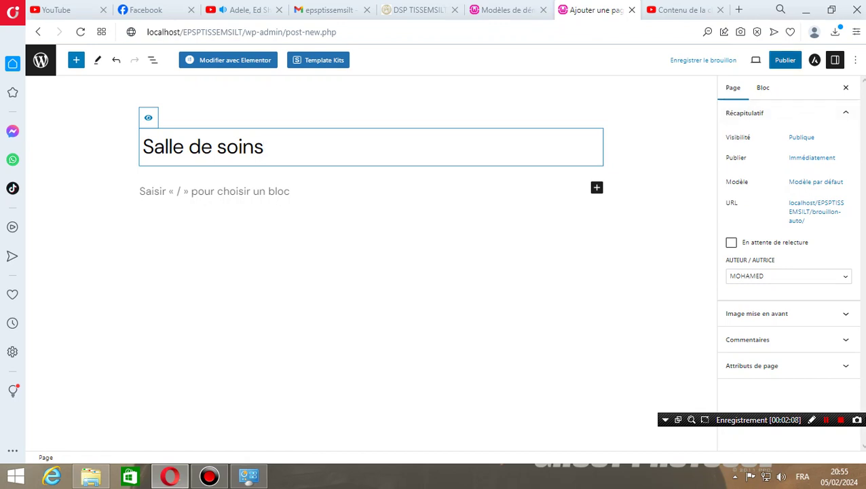
click(785, 60)
click(786, 60)
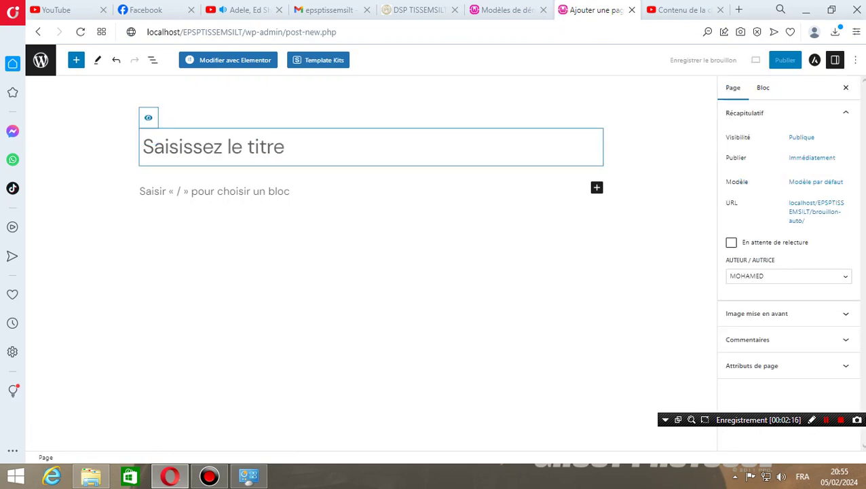
Title the new page "UDS" and publish it
text(UDS)
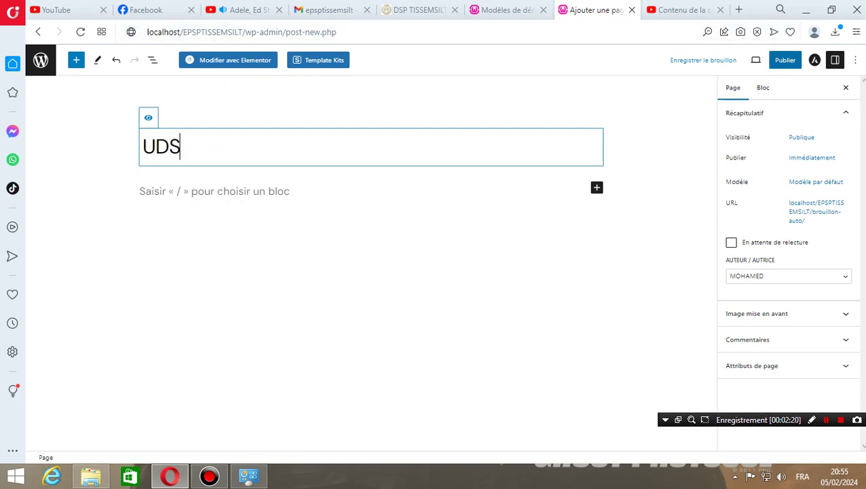
click(785, 59)
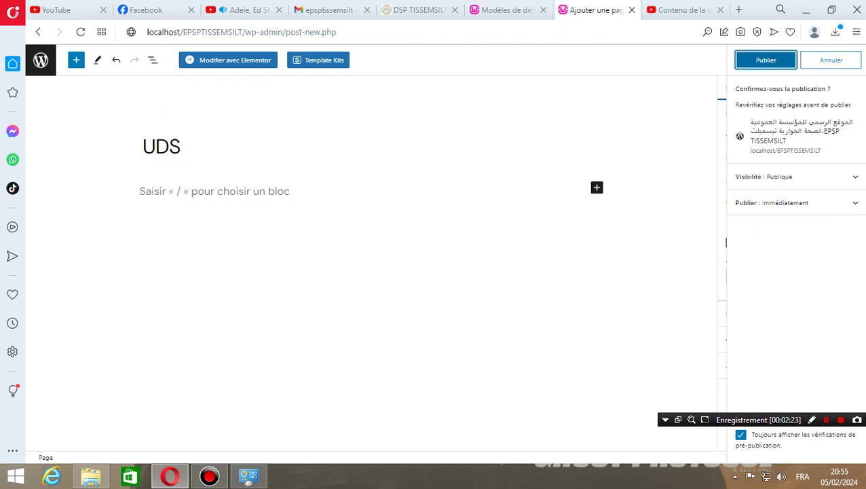
click(766, 60)
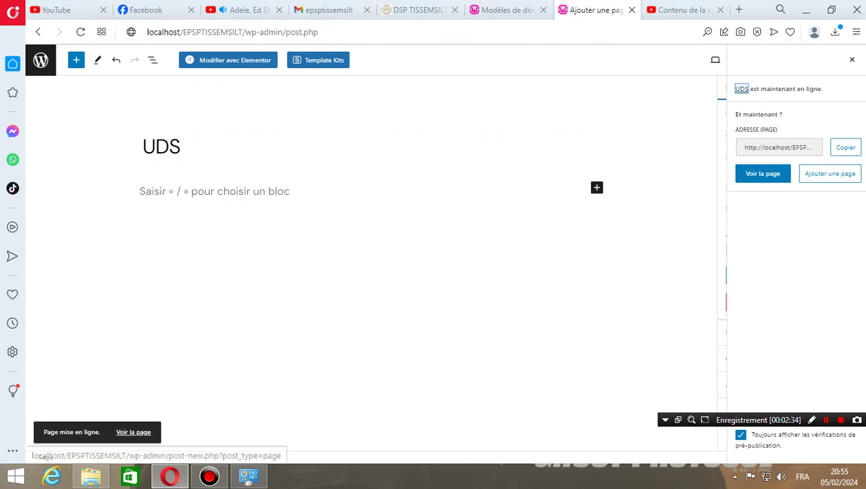
Add another page titled "Volet Numérisation" and publish it
click(830, 174)
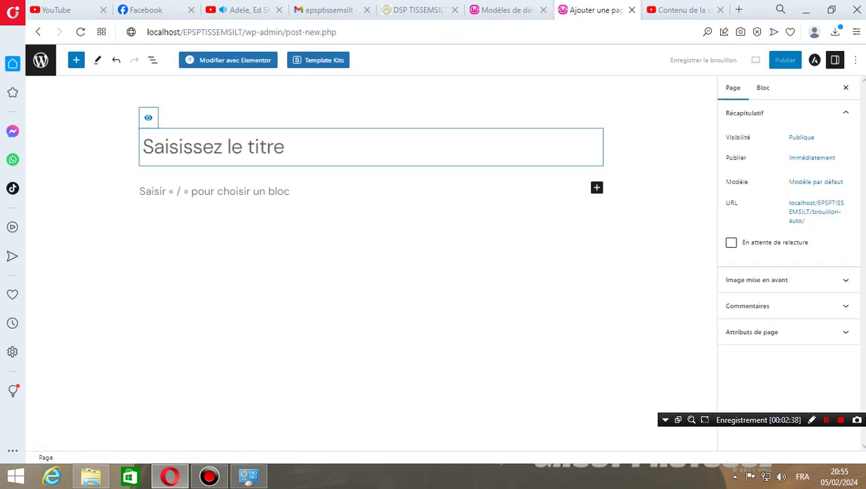
text(Volet )
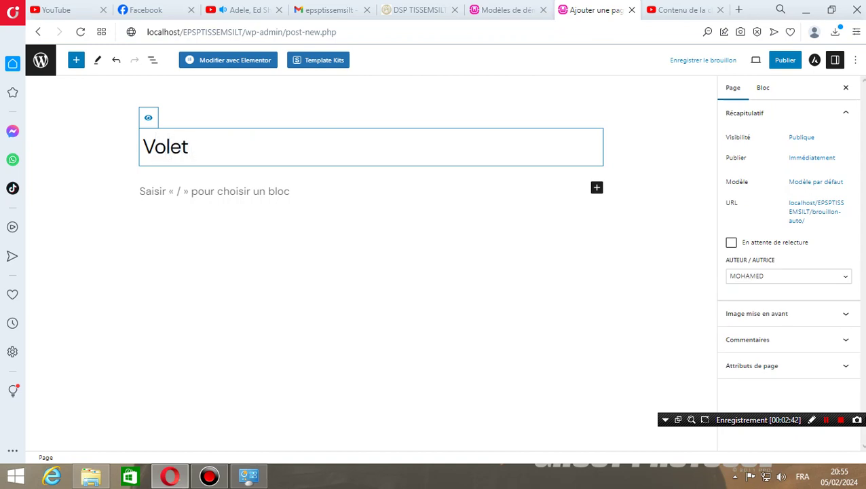
text(Numé)
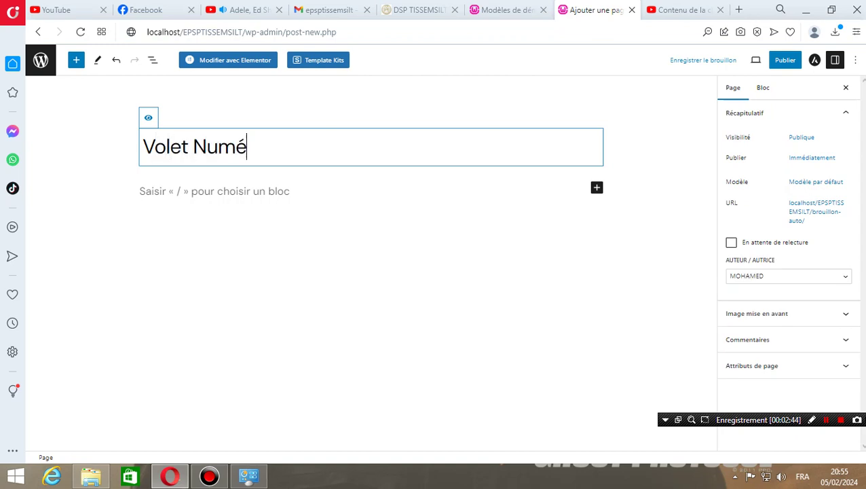
text(risation)
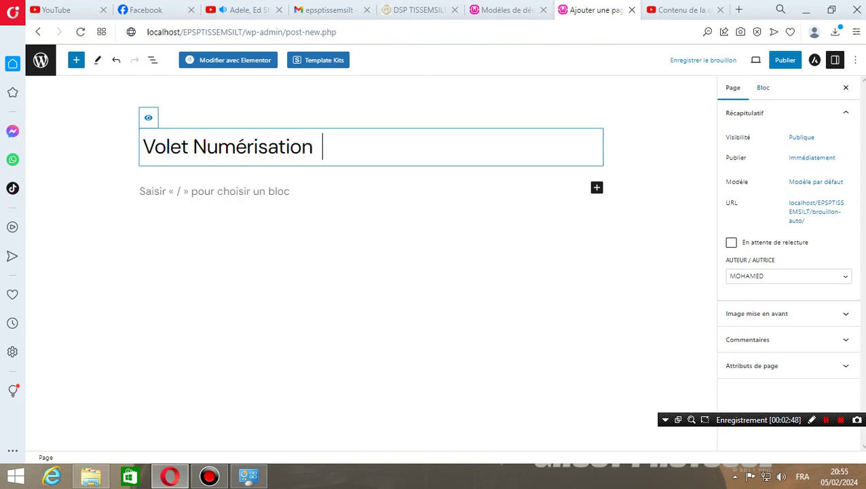
click(786, 60)
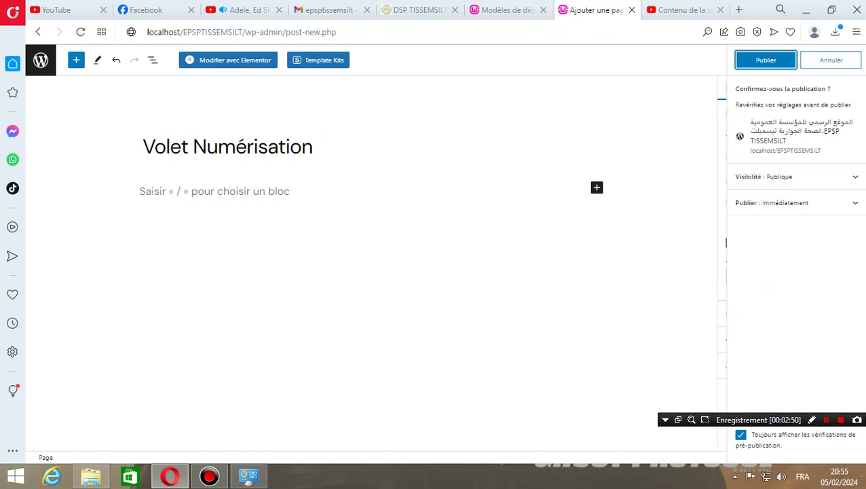
click(766, 60)
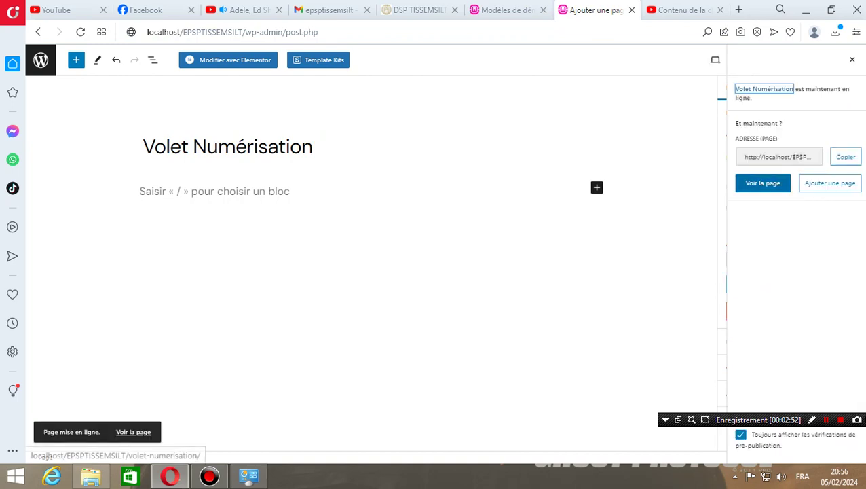
Add another page titled "Liens Utiles", correcting the spelling of the second word, and publish it
click(830, 183)
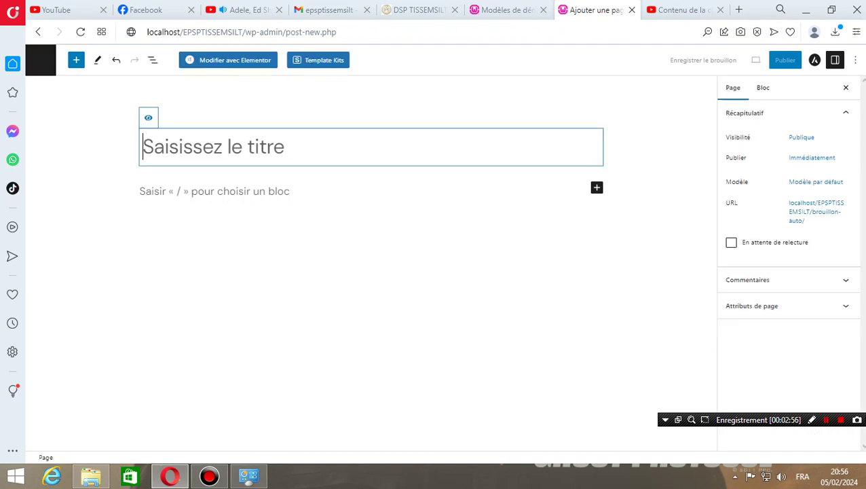
text(Lien)
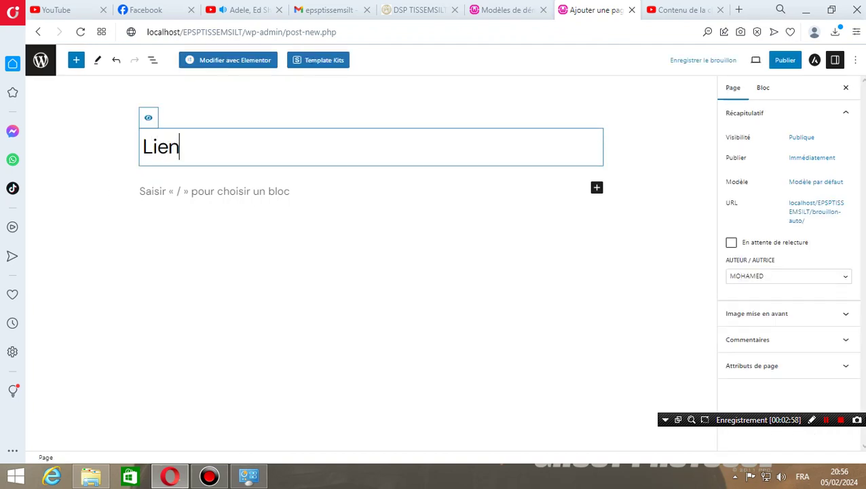
text(s Utiles)
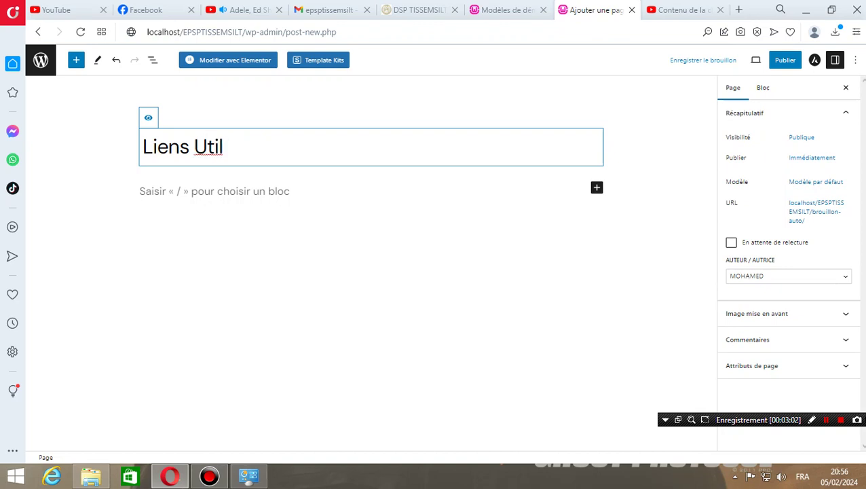
key(Left)
key(Left)
key(Left)
key(Left)
key(BackSpace)
right_click(234, 147)
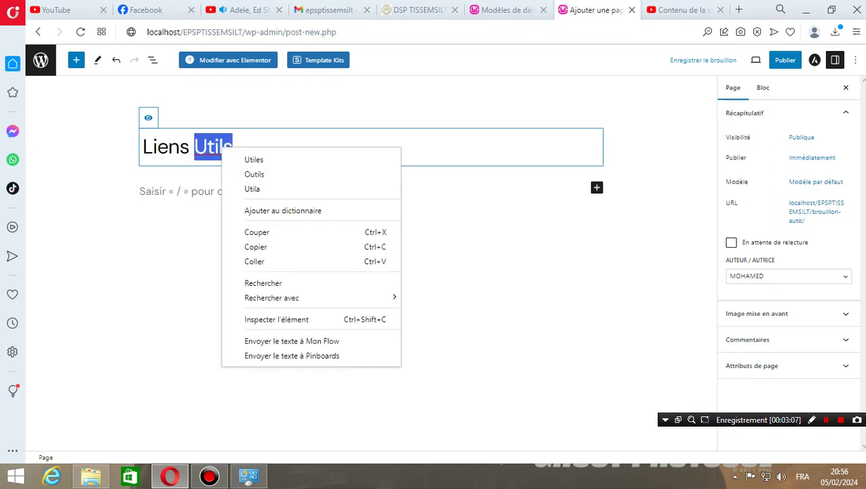
click(252, 160)
click(784, 60)
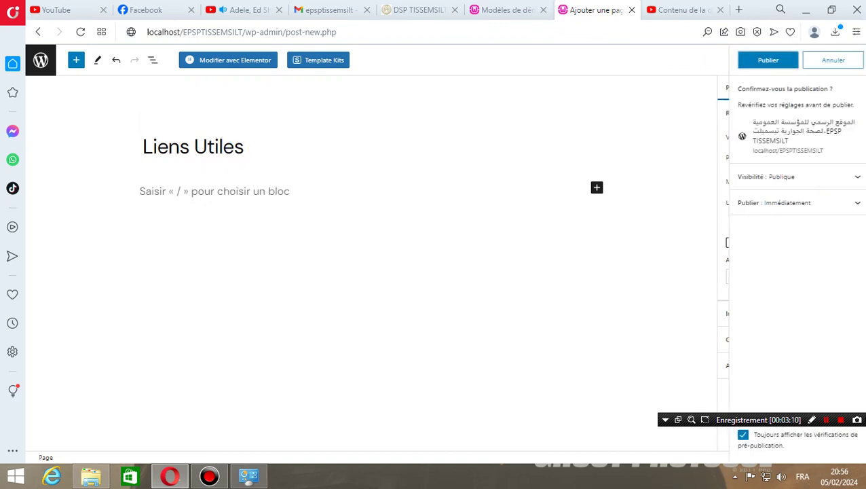
click(781, 60)
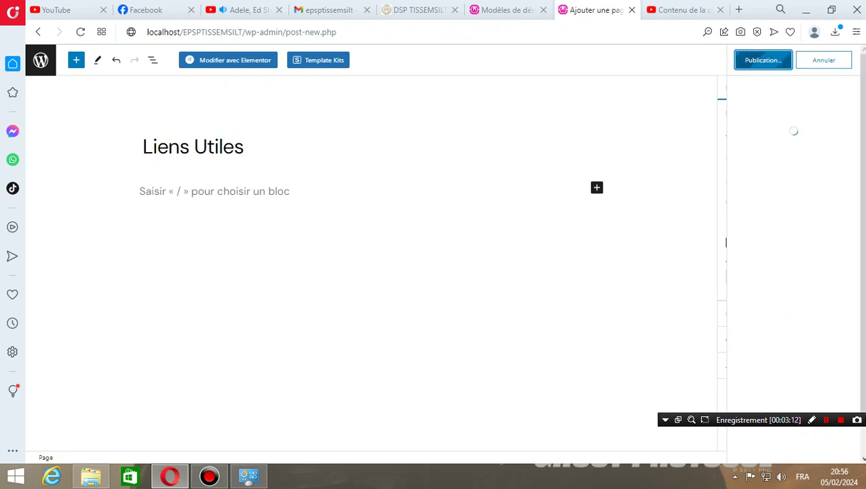
Add another page titled "Contact" and publish it
click(830, 173)
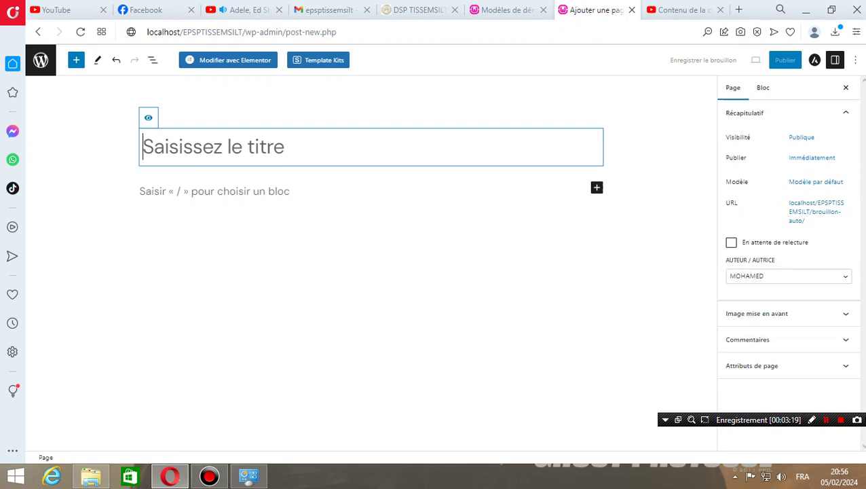
text(Co)
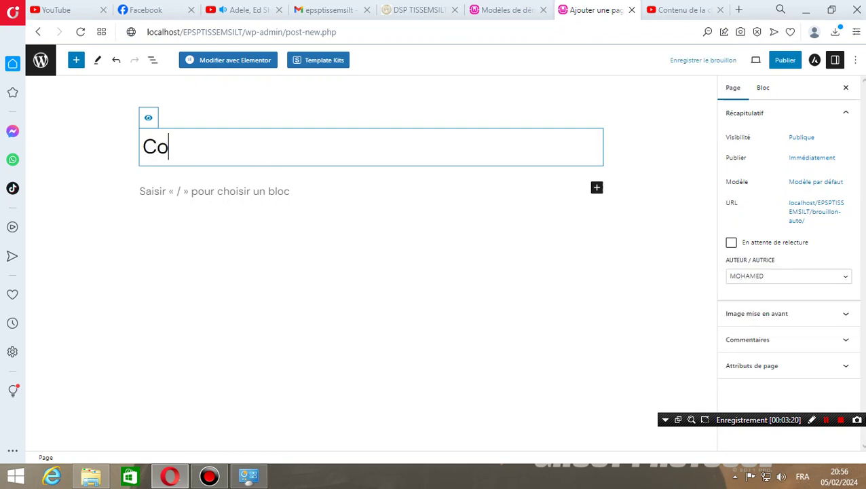
text(nta)
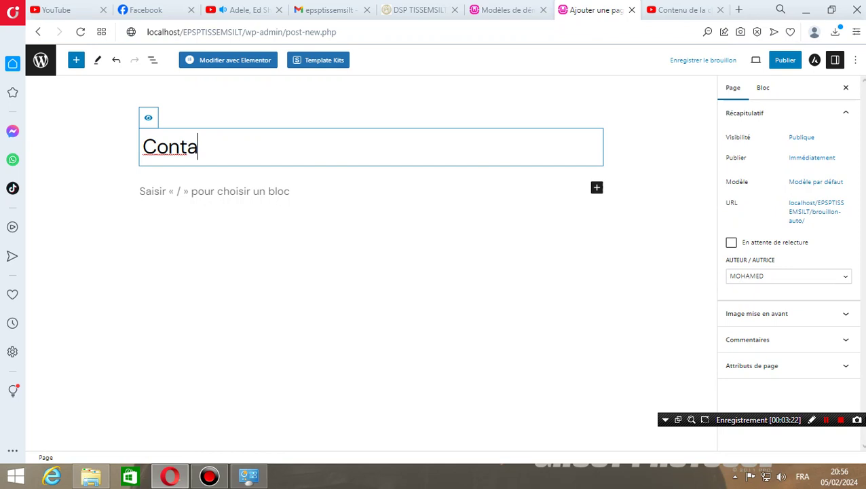
text(ct)
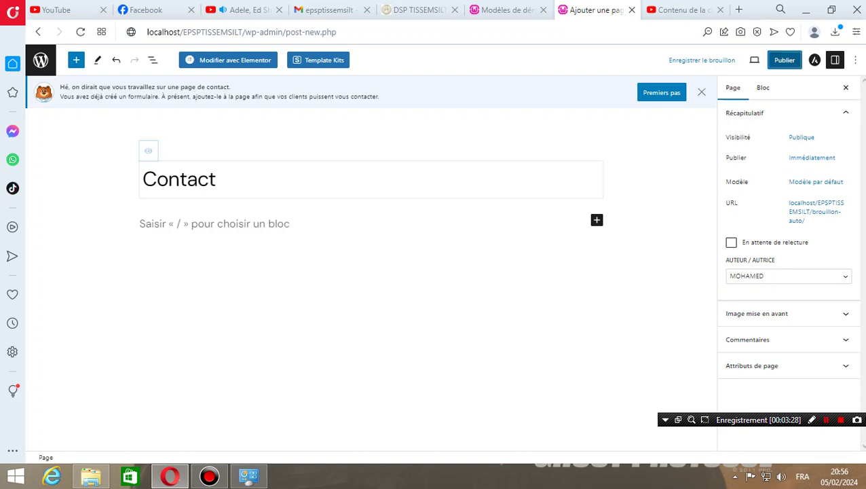
click(785, 59)
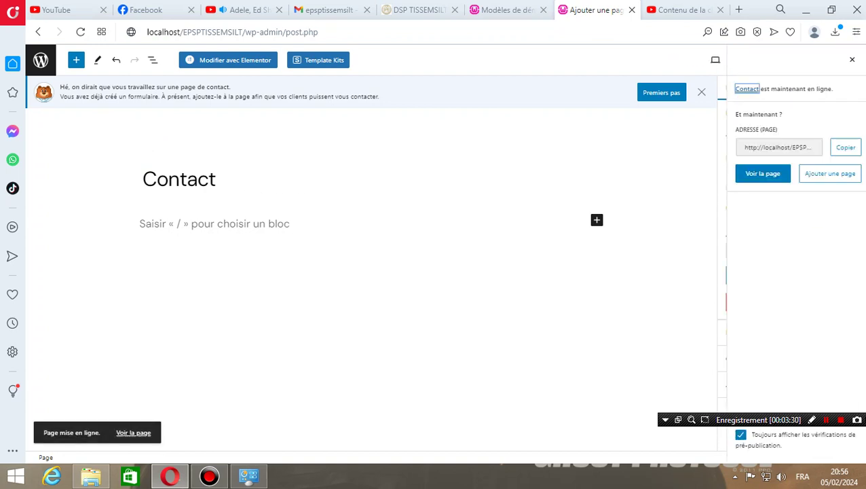
Add another page titled "Espace Prévention", correcting the missing accent, and publish it
click(830, 173)
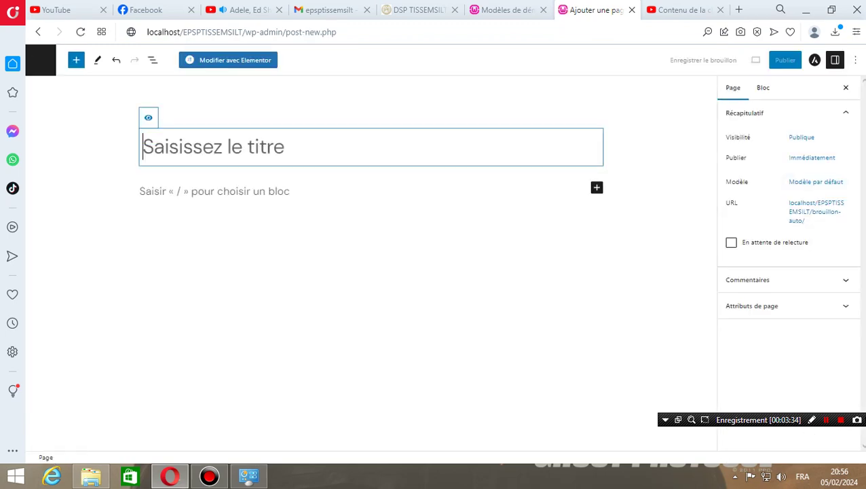
text(E)
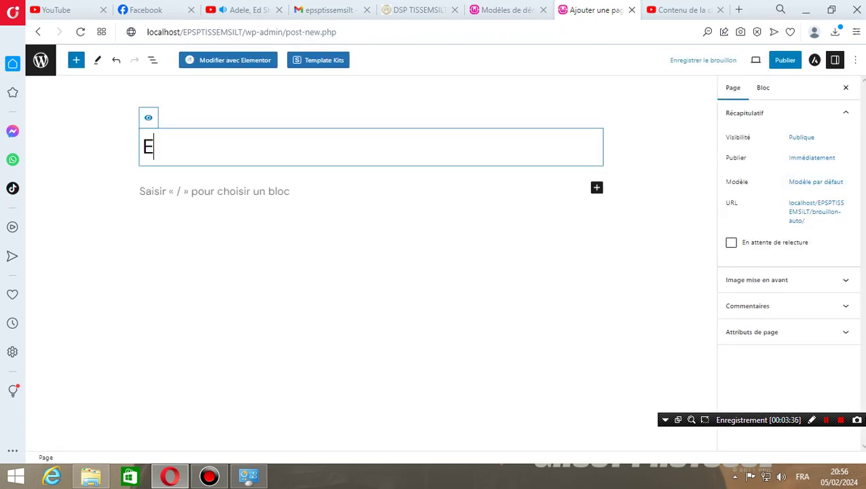
text(spa)
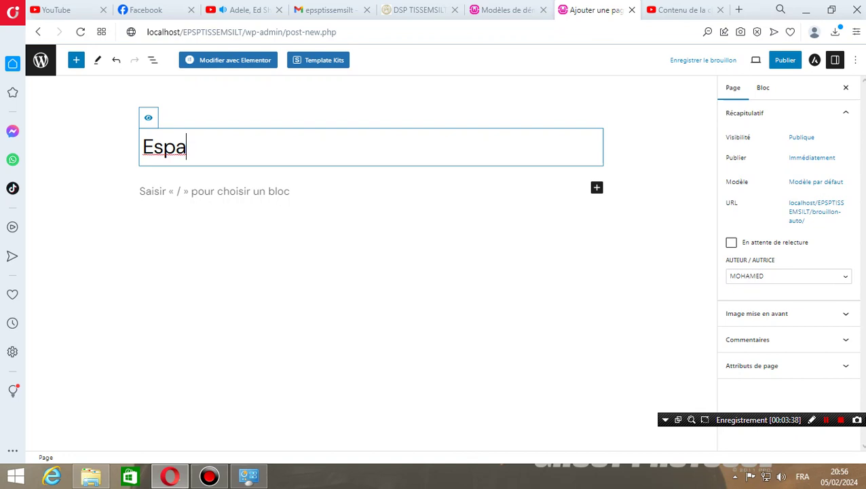
text(ce Pr)
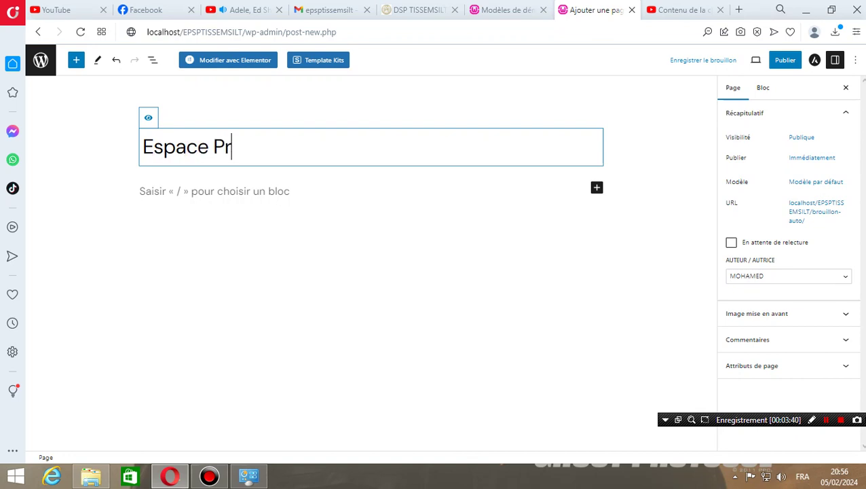
text(event)
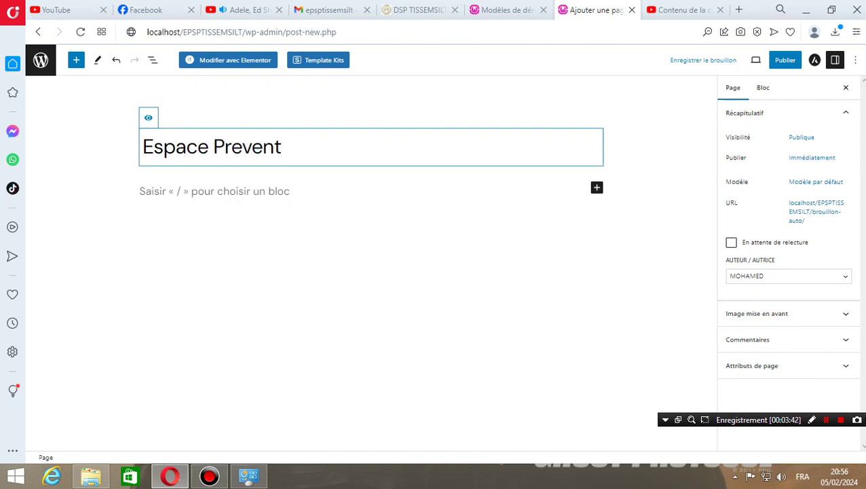
text(ion)
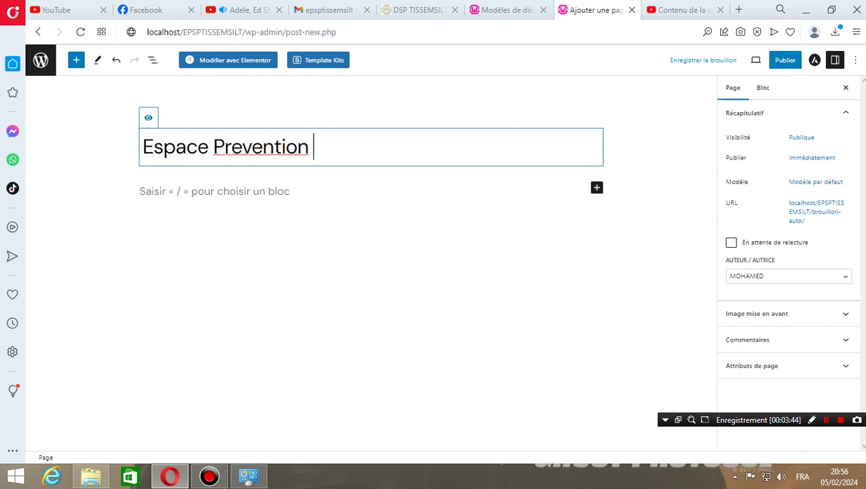
right_click(286, 152)
key(Escape)
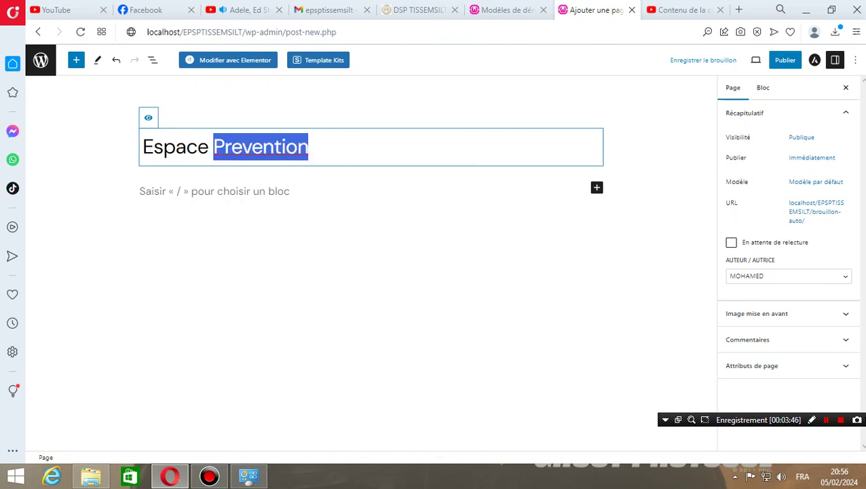
click(785, 60)
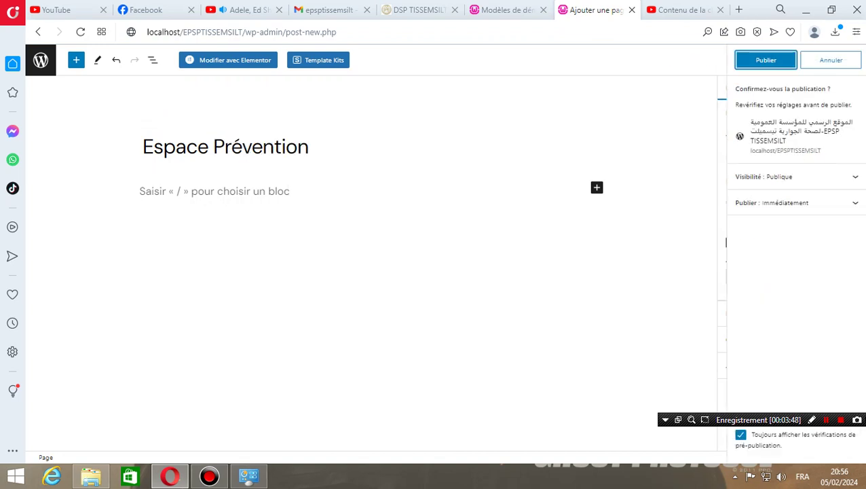
click(766, 60)
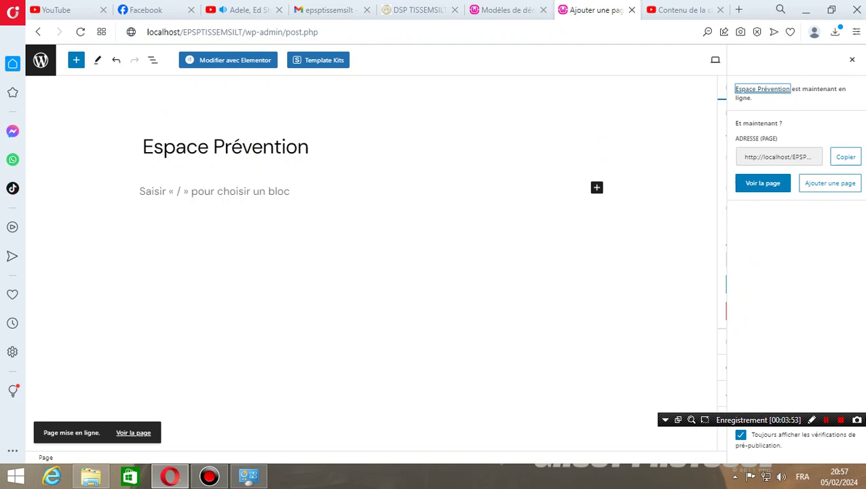
Leave the page editor for the list of all pages and open the site's navigation menu management
click(41, 60)
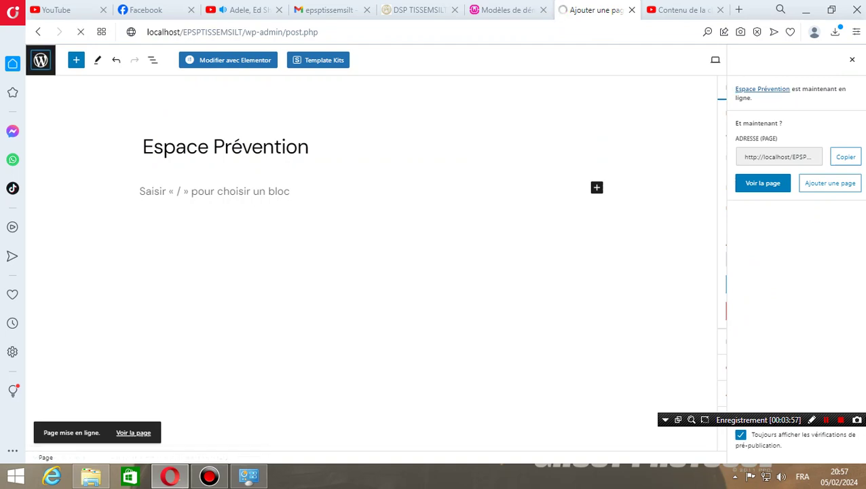
scroll(136, 286, down, 3)
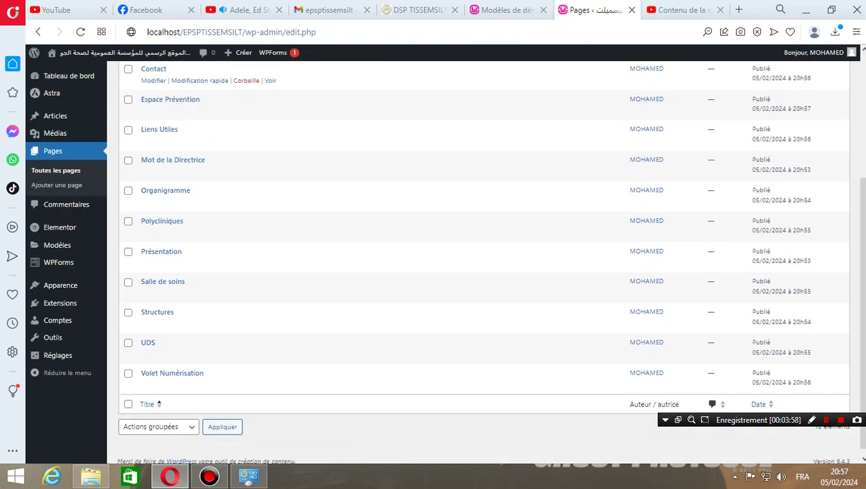
mouse_move(60, 285)
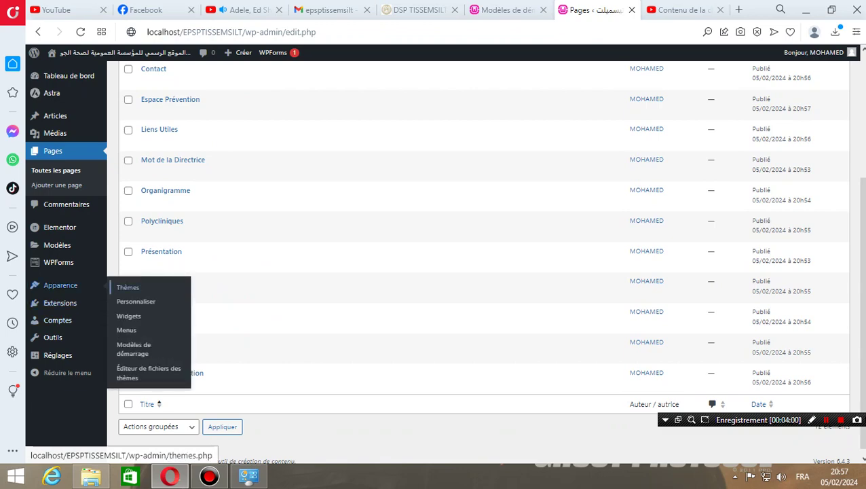
click(126, 330)
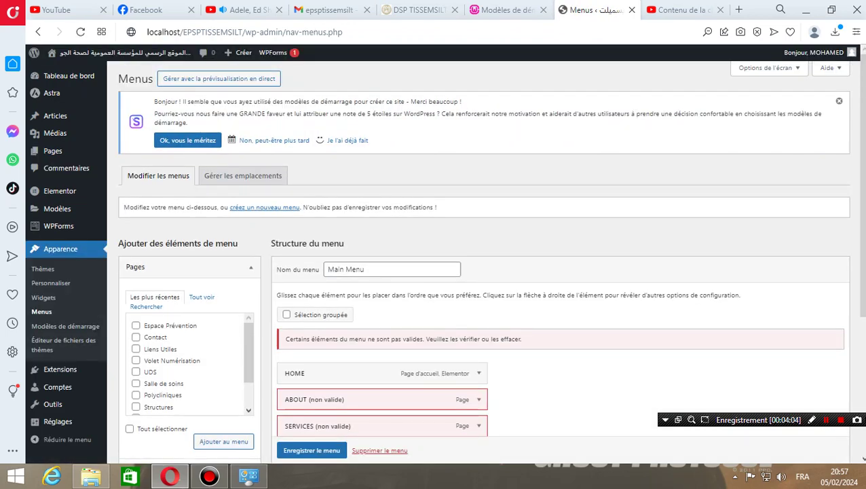
Remove the invalid ABOUT, SERVICES and CONTACT items from the Main Menu structure
scroll(483, 272, down, 3)
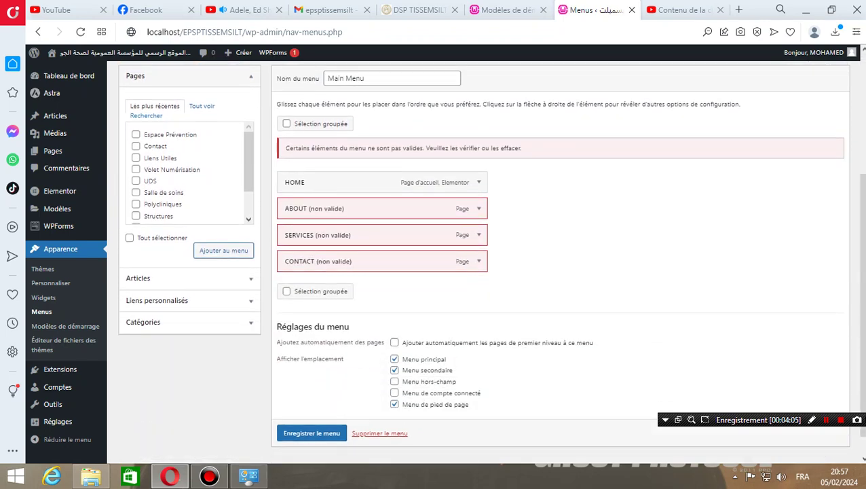
click(479, 209)
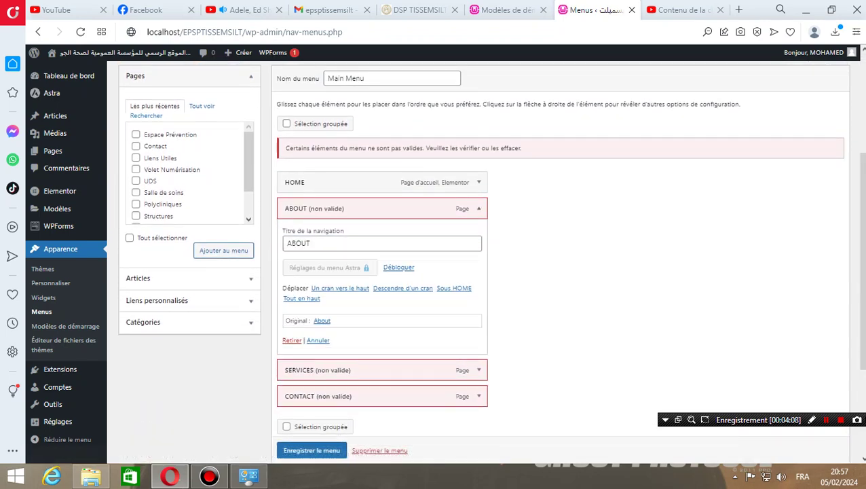
click(292, 340)
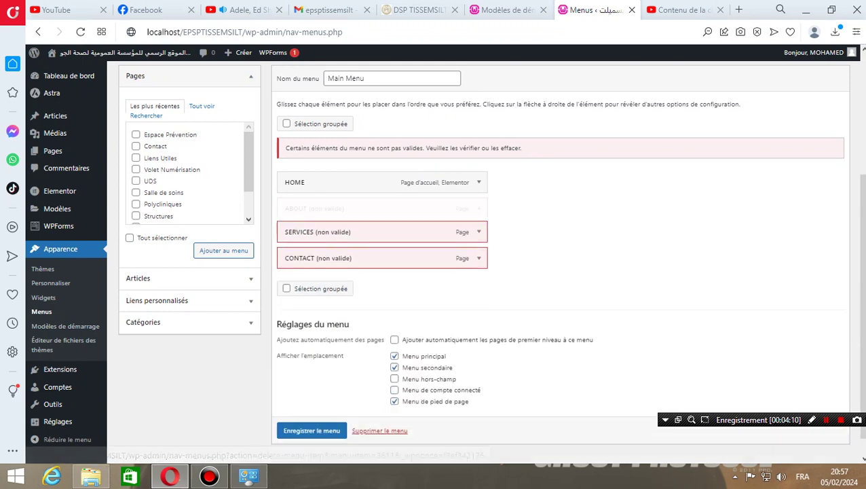
click(478, 208)
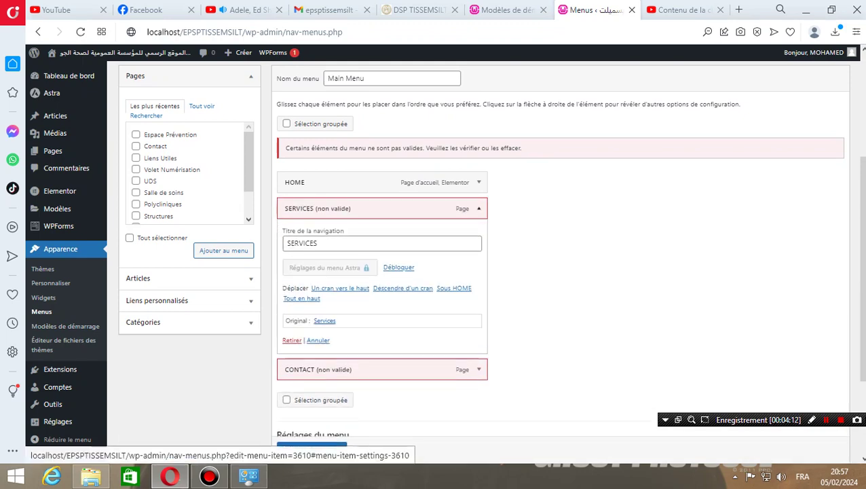
click(292, 339)
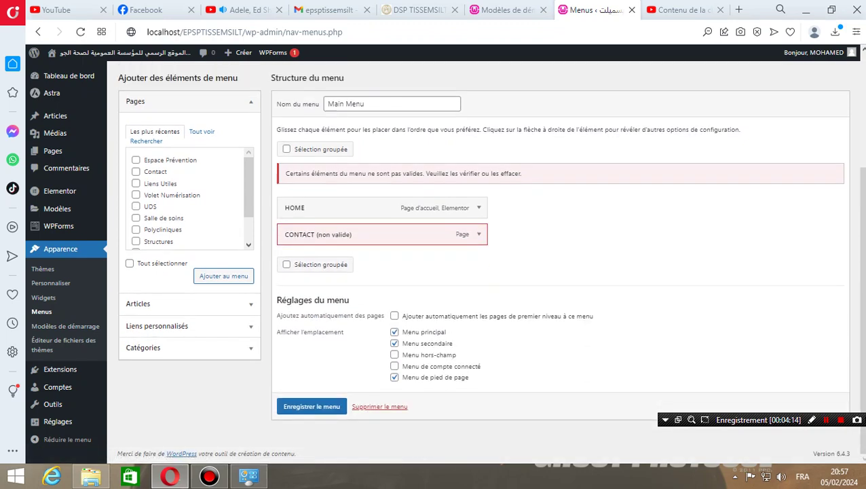
click(479, 233)
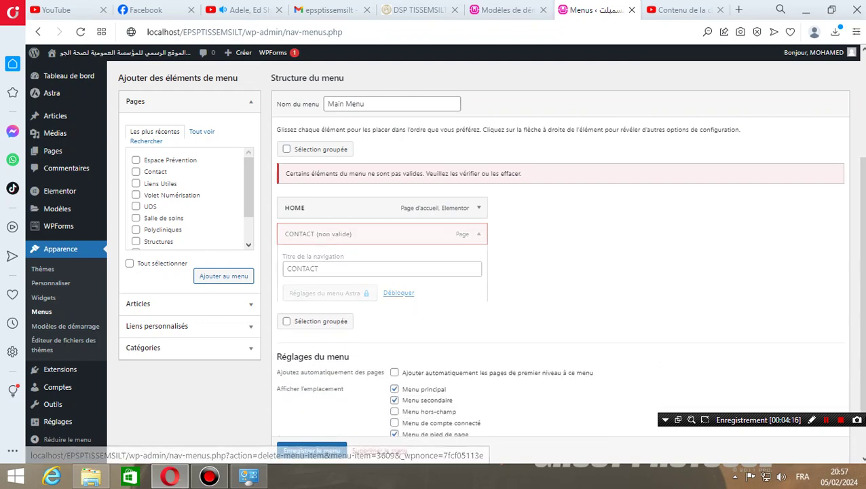
click(292, 339)
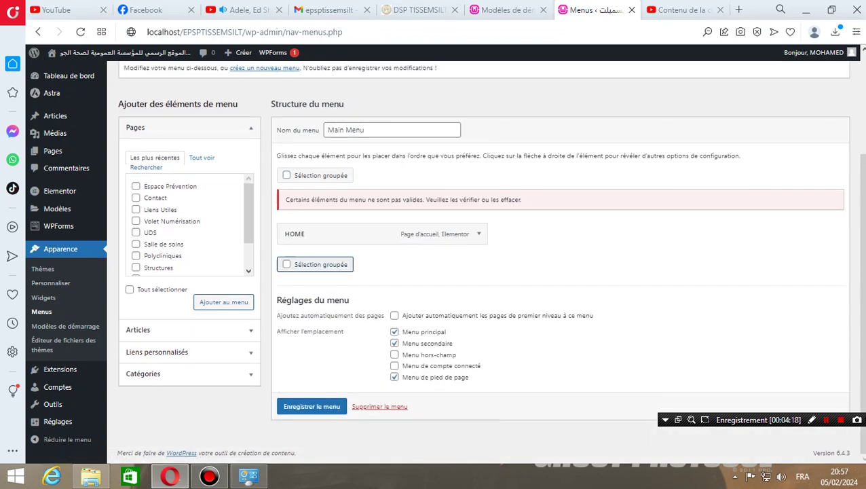
Select all pages in the complete page list as candidates for the Main Menu
click(201, 158)
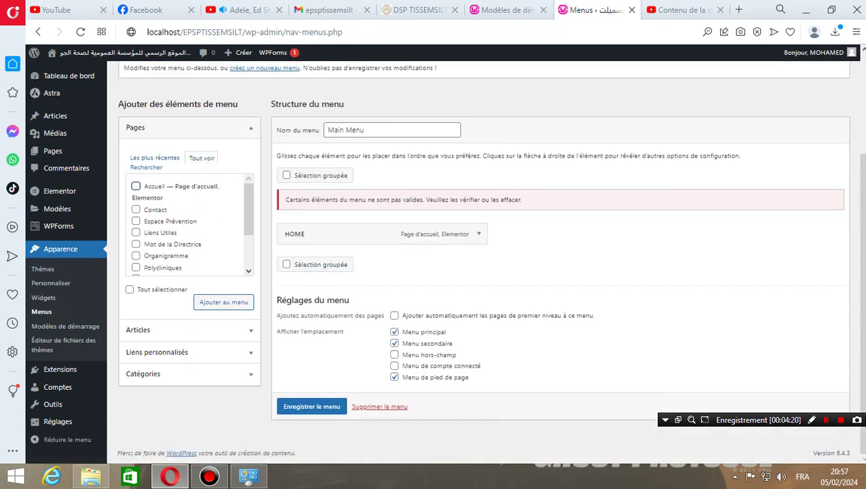
click(136, 186)
key(ctrl+a)
click(136, 221)
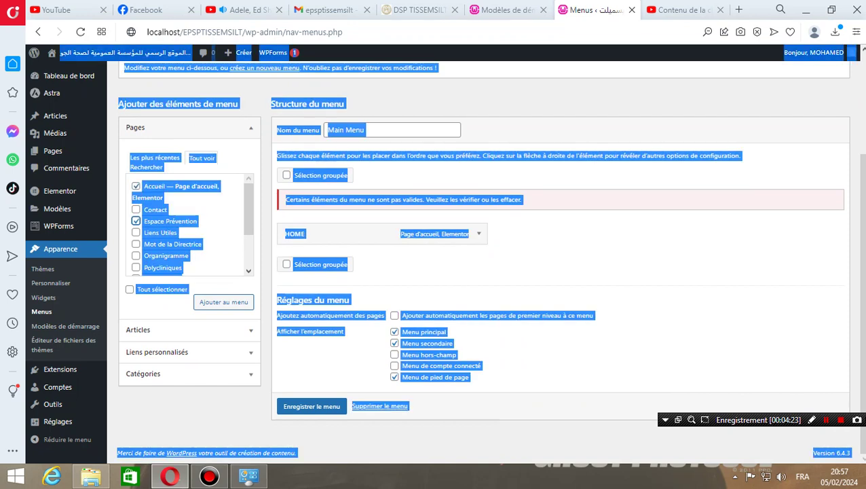
click(130, 290)
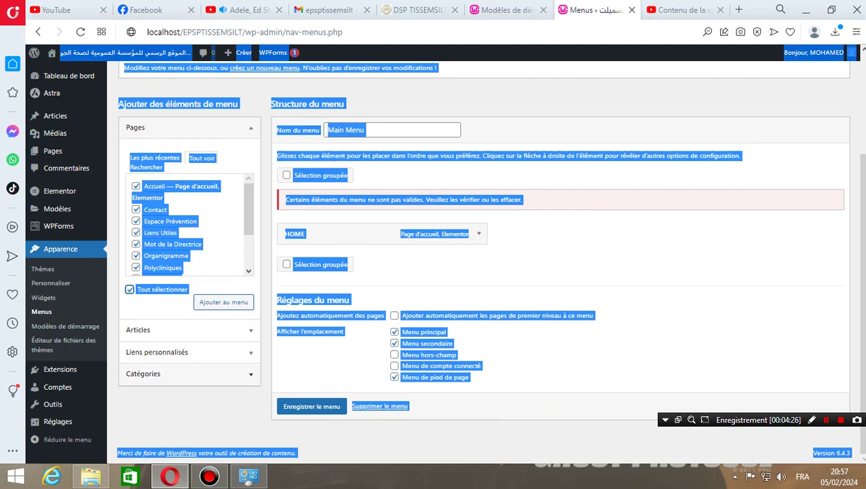
click(204, 407)
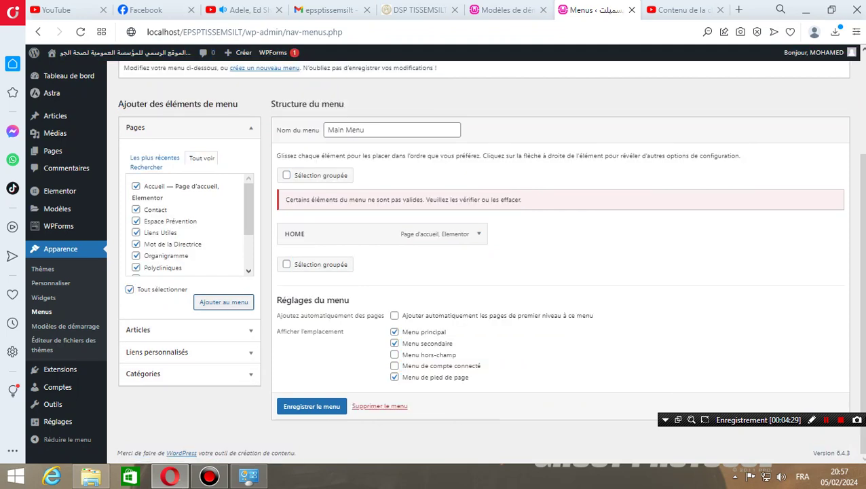
scroll(312, 406, up, 2)
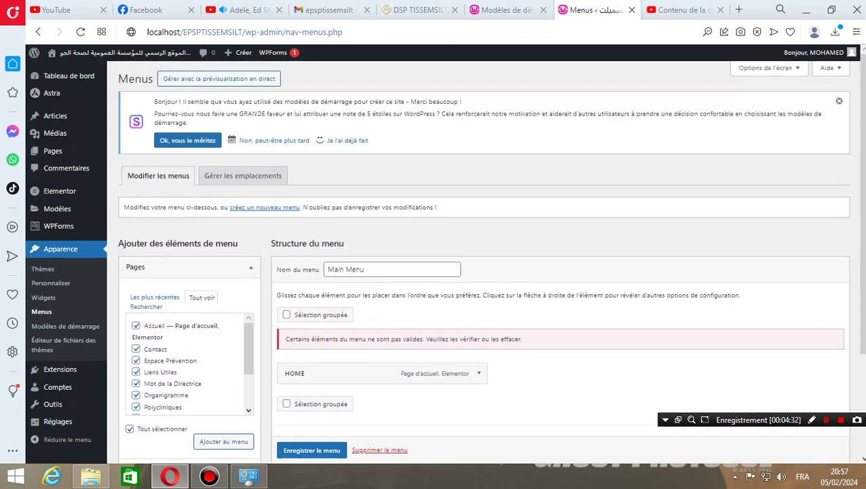
Create a new menu named "Menu Horizontal", discarding the unsaved changes to Main Menu
click(265, 207)
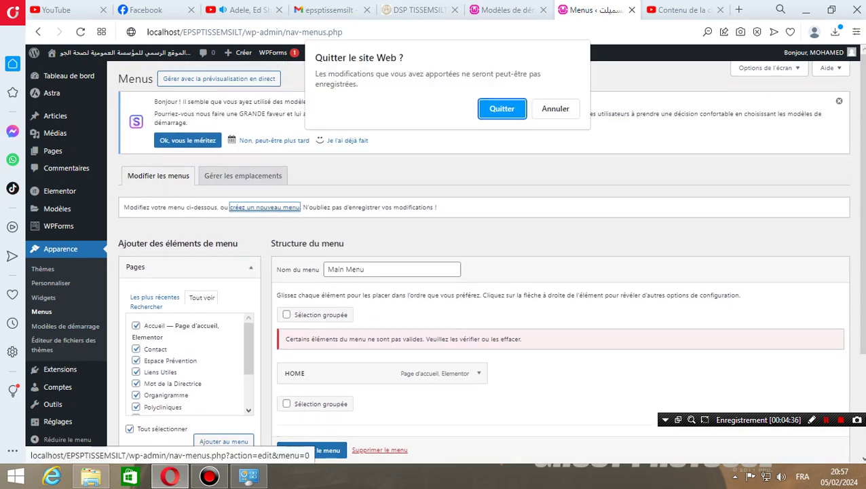
click(502, 108)
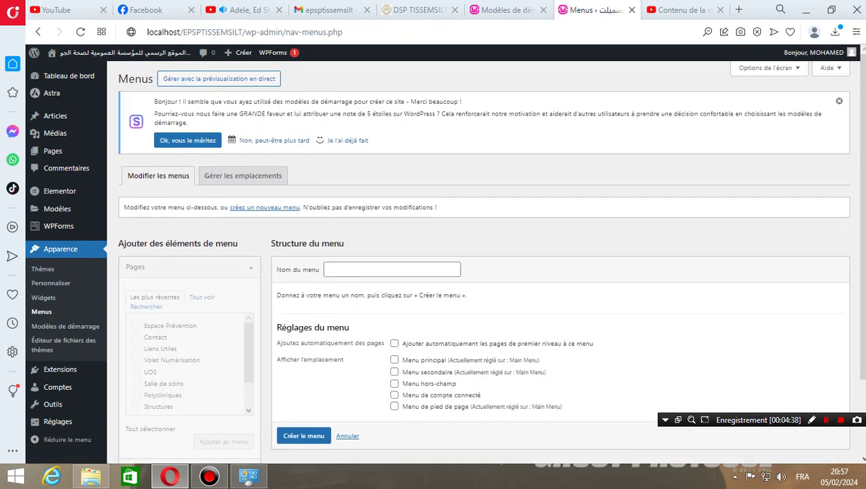
click(328, 269)
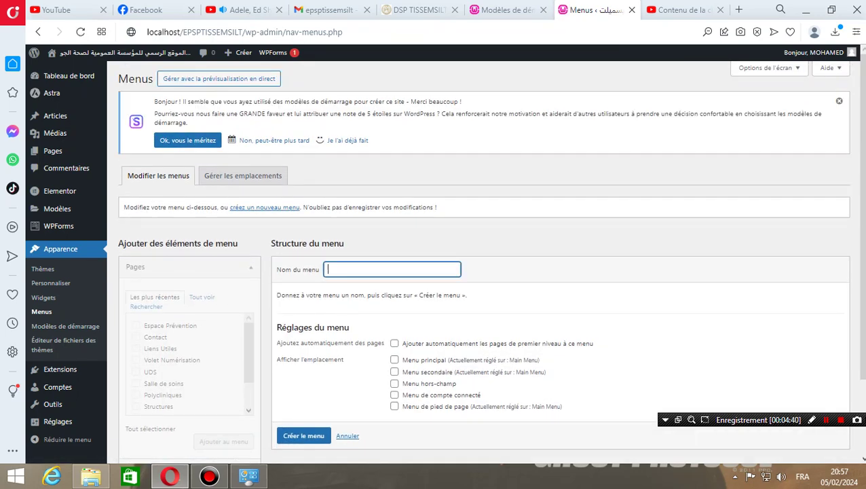
text(Menu Horizontal)
key(Return)
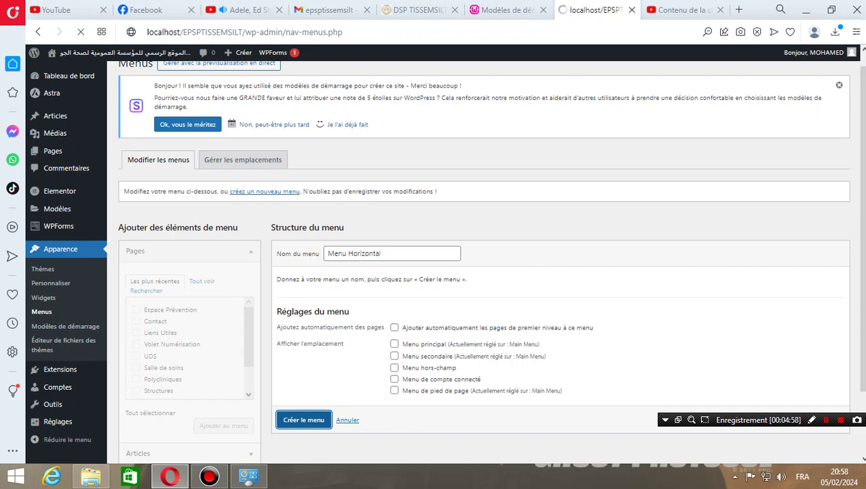
Add all pages from the complete page list to Menu Horizontal
scroll(484, 272, down, 2)
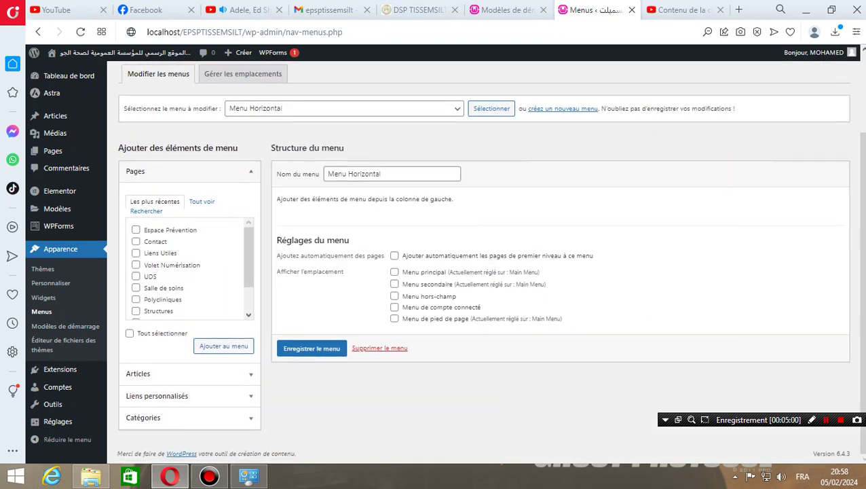
click(130, 333)
click(202, 201)
click(129, 333)
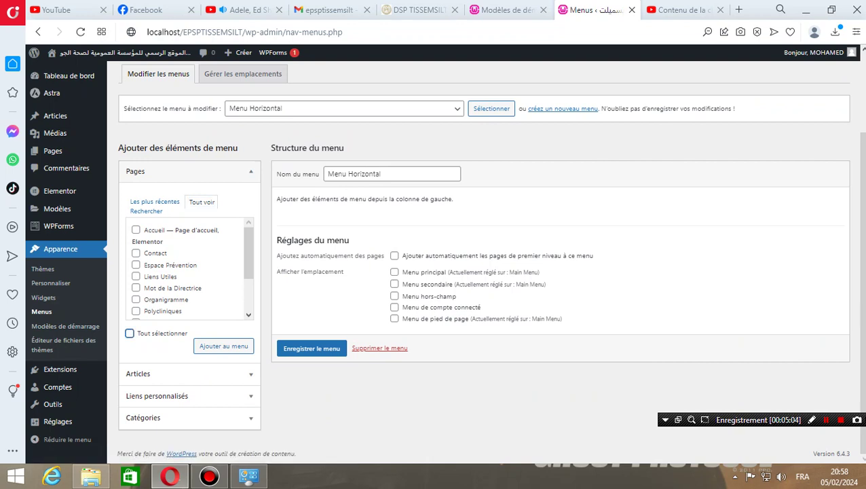
click(130, 332)
click(223, 346)
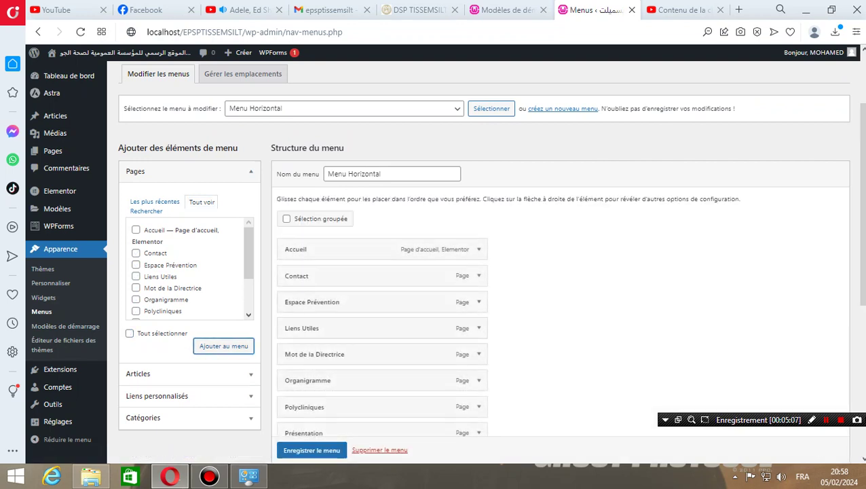
Place Présentation directly after Accueil and nest Mot de la Directrice and Organigramme beneath it as sub-items
scroll(490, 259, down, 2)
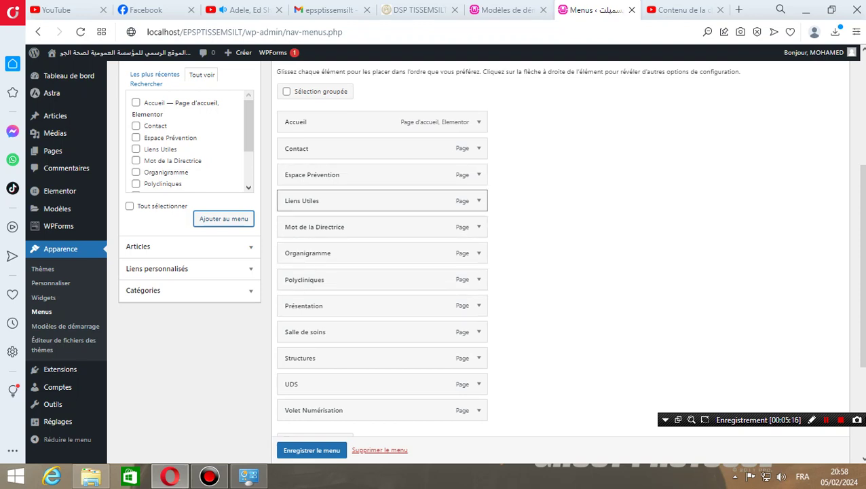
drag(313, 305, 324, 145)
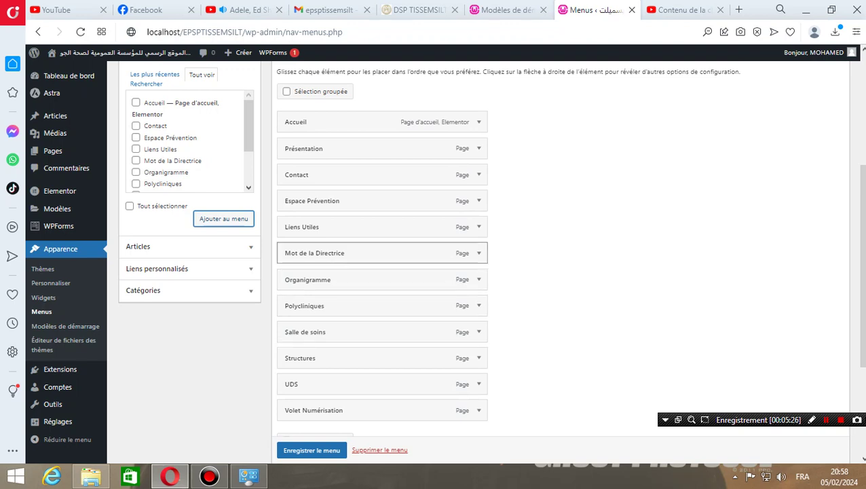
drag(312, 253, 327, 169)
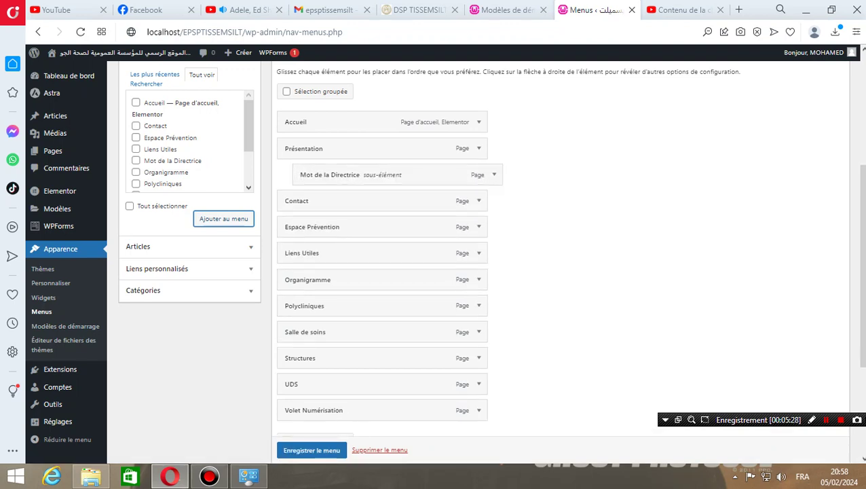
drag(313, 279, 365, 201)
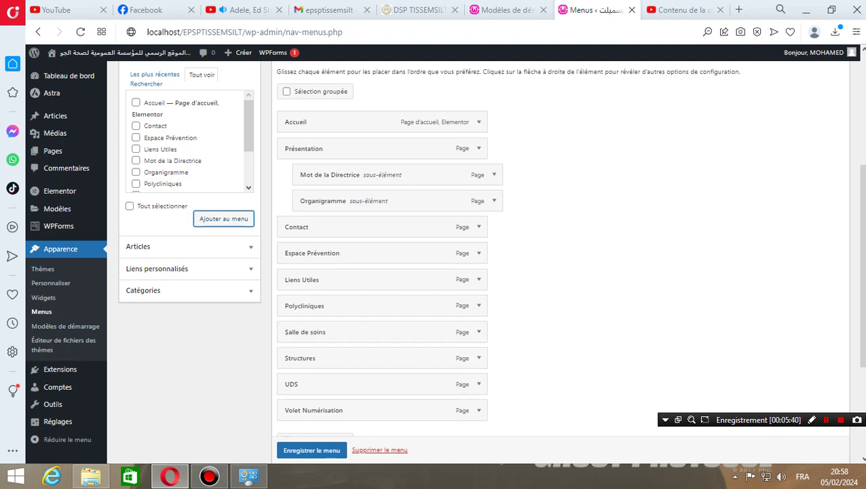
Move Structures after the Présentation group and nest Polycliniques, Salle de soins and UDS beneath it as sub-items
drag(339, 358, 338, 226)
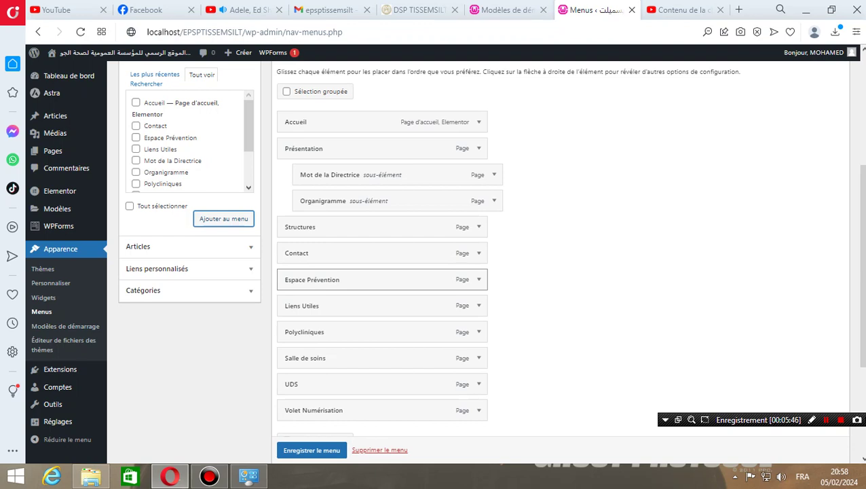
drag(306, 331, 320, 247)
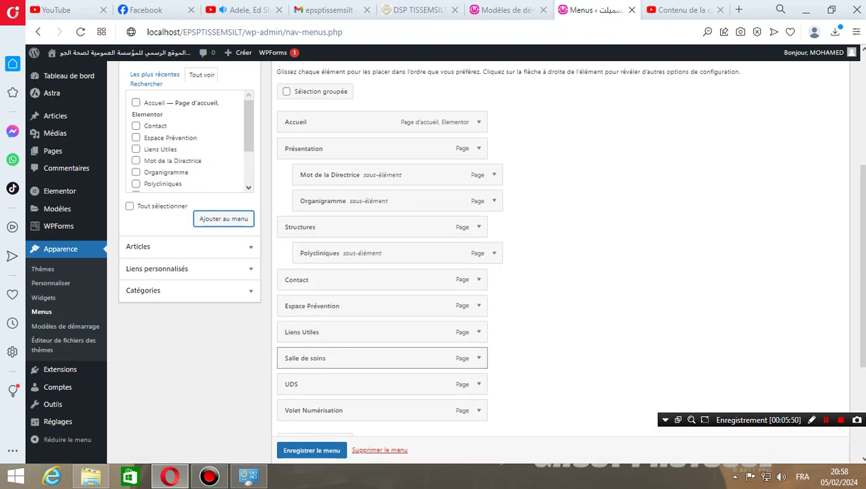
drag(305, 358, 325, 278)
drag(306, 385, 334, 299)
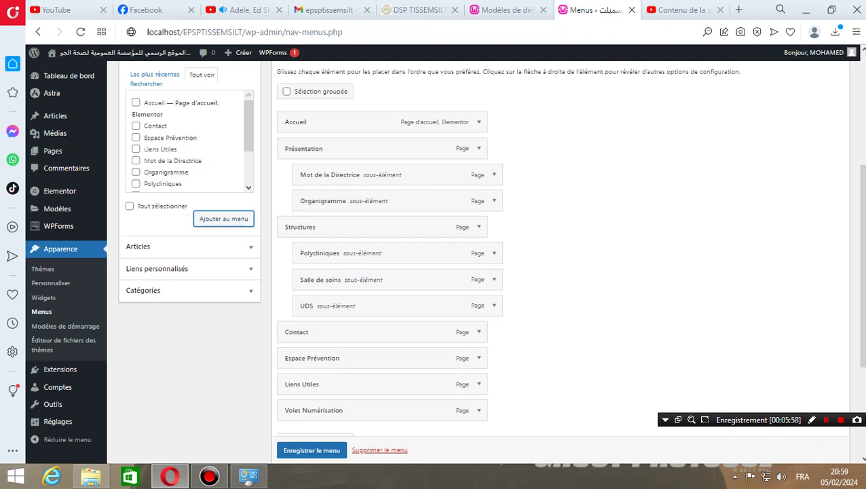
Order the remaining top-level items after Structures as Espace Prévention, Volet Numérisation, Liens Utiles and Contact
drag(312, 411, 309, 331)
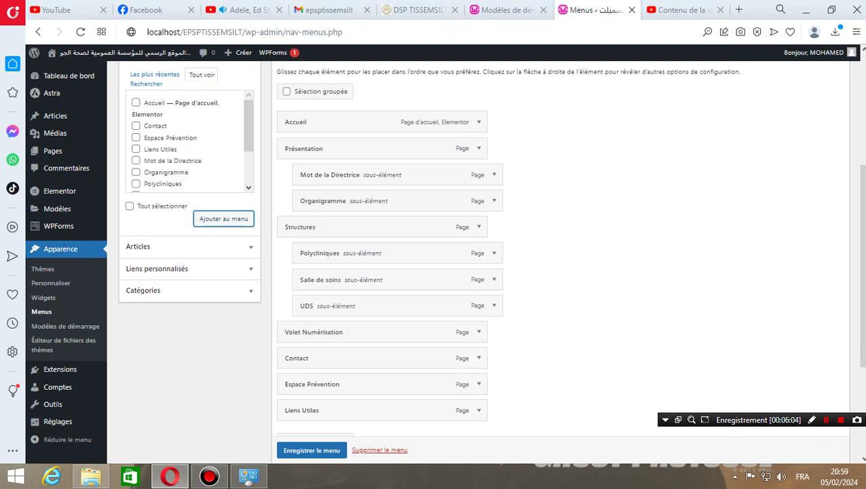
drag(312, 410, 306, 356)
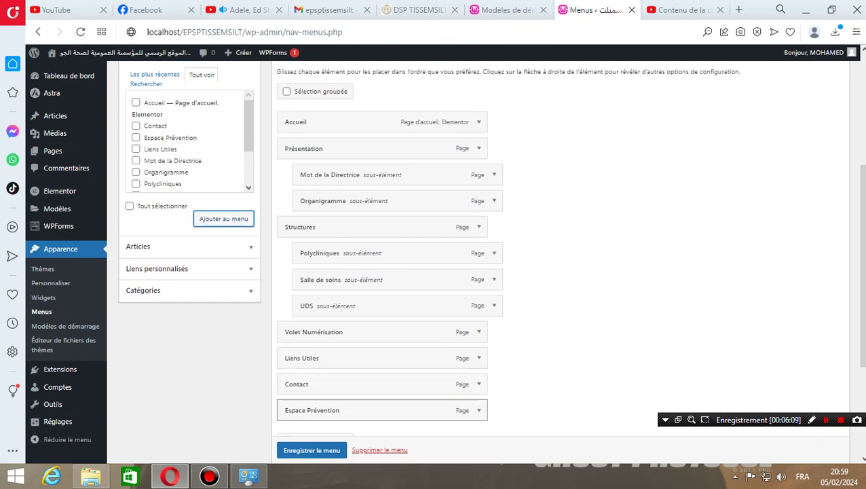
drag(313, 411, 312, 331)
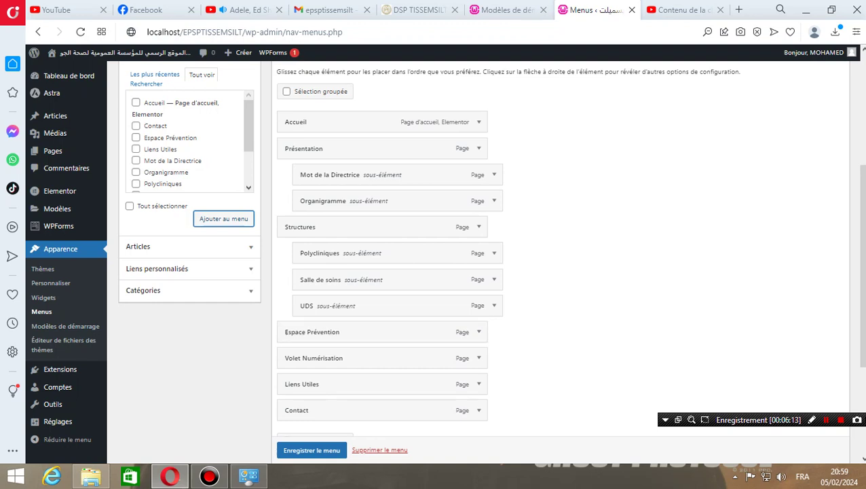
Enable automatic addition of top-level pages to Menu Horizontal and save the menu
scroll(490, 249, down, 2)
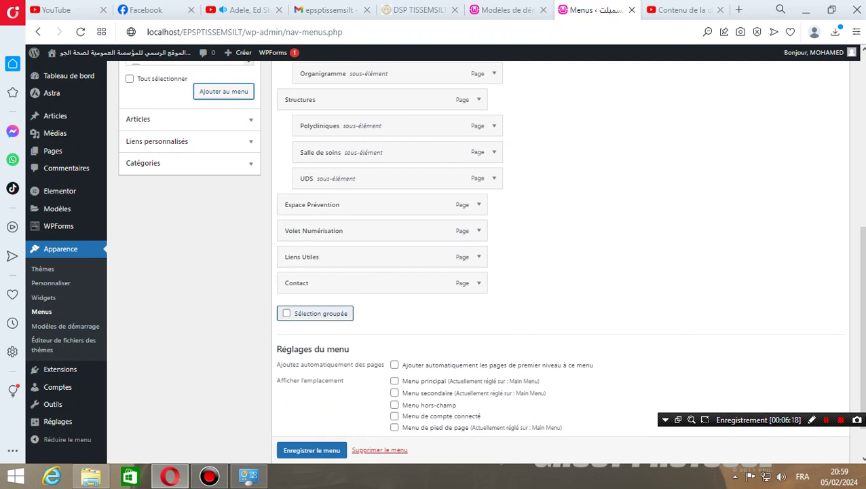
click(395, 365)
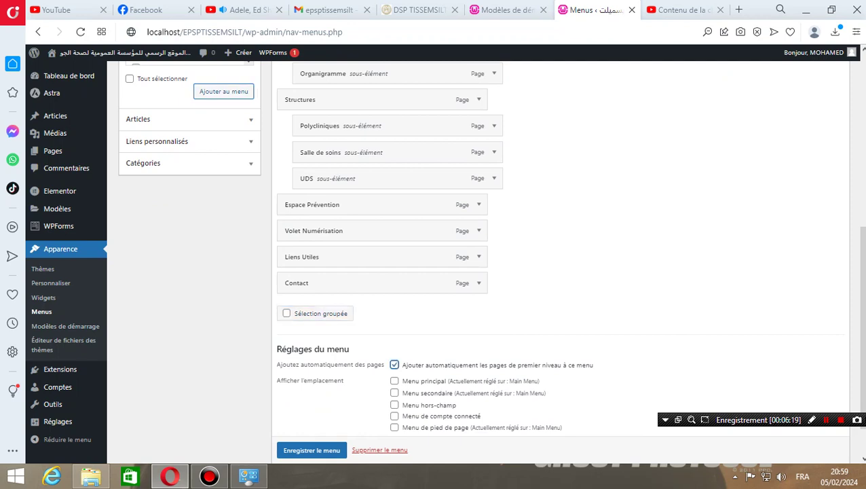
scroll(475, 258, down, 1)
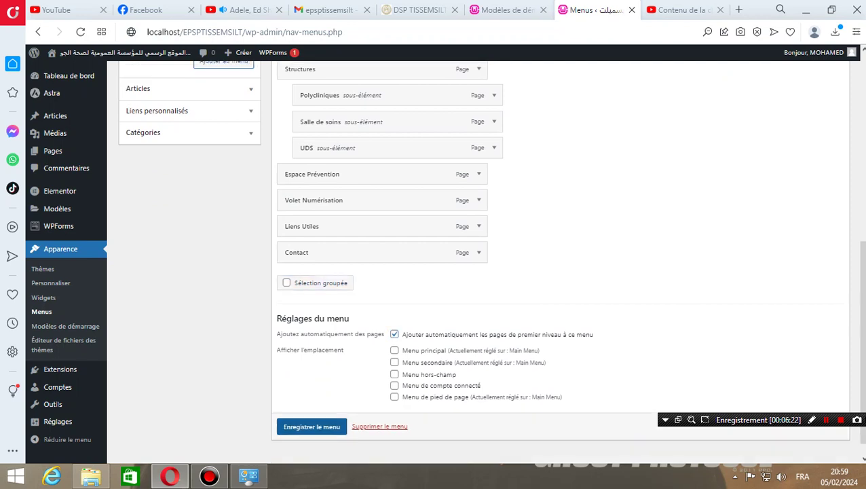
click(312, 426)
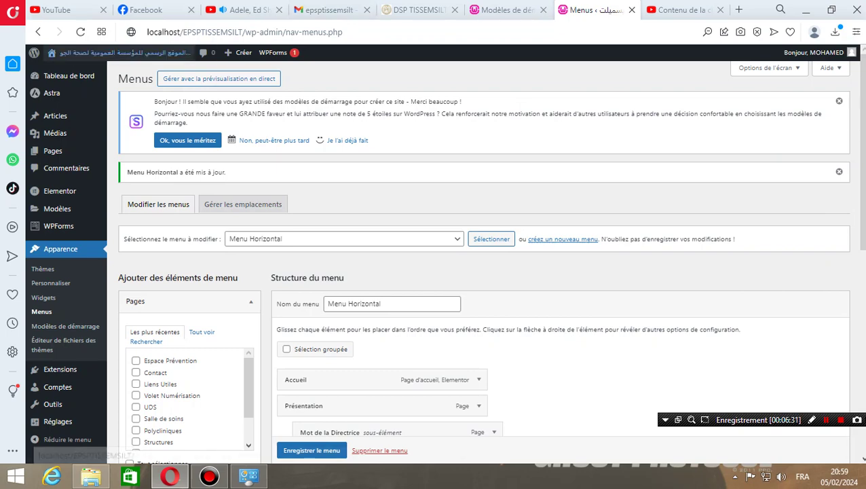
Open the public site in a new browser tab
right_click(112, 48)
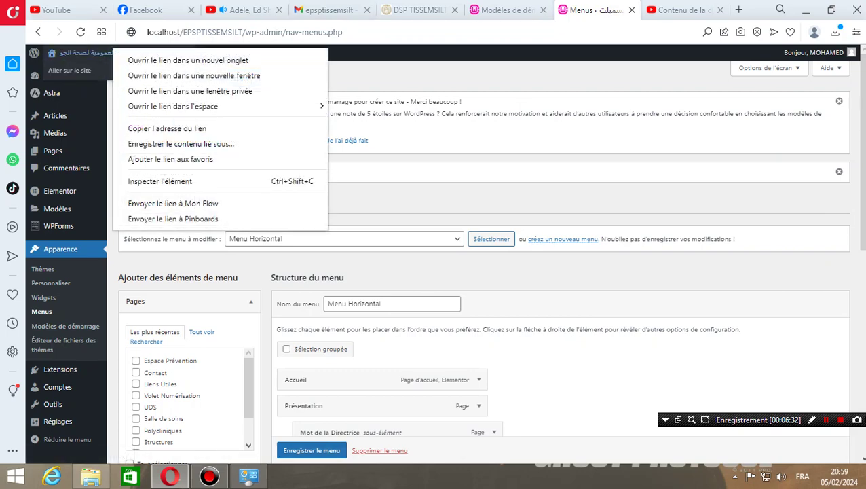
click(188, 60)
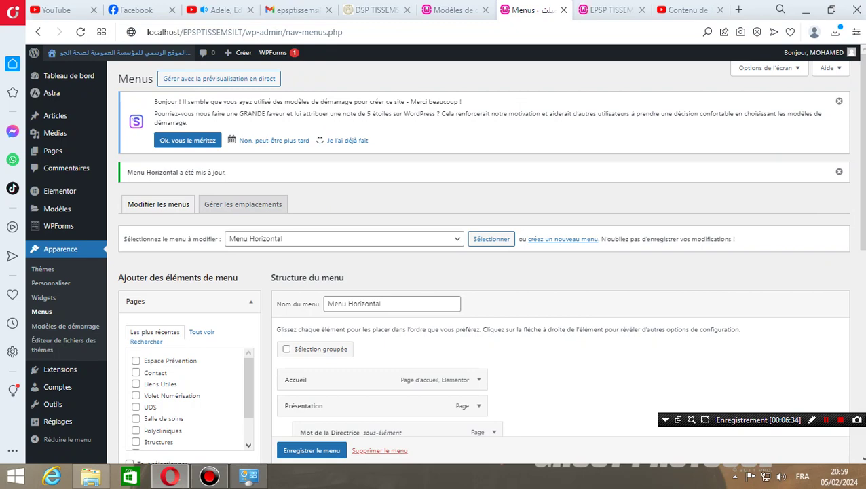
Reload the public site's home page and check which navigation menu its header shows
key(ctrl+Tab)
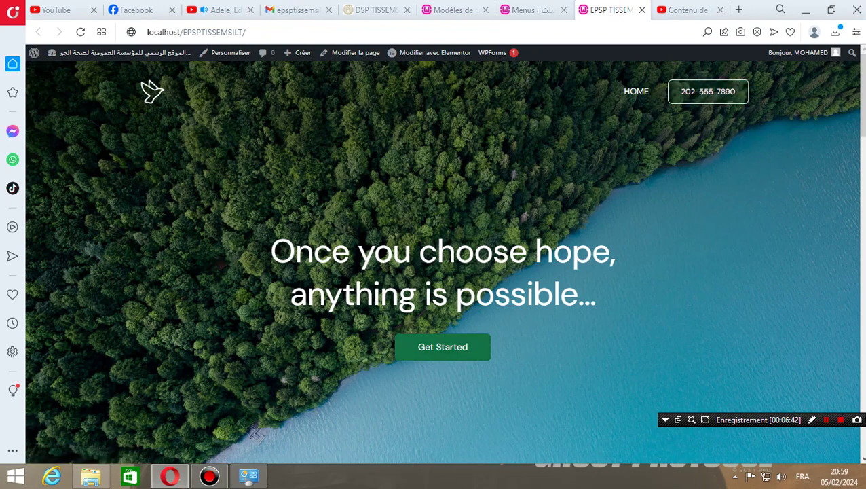
click(246, 32)
key(ctrl+a)
key(Return)
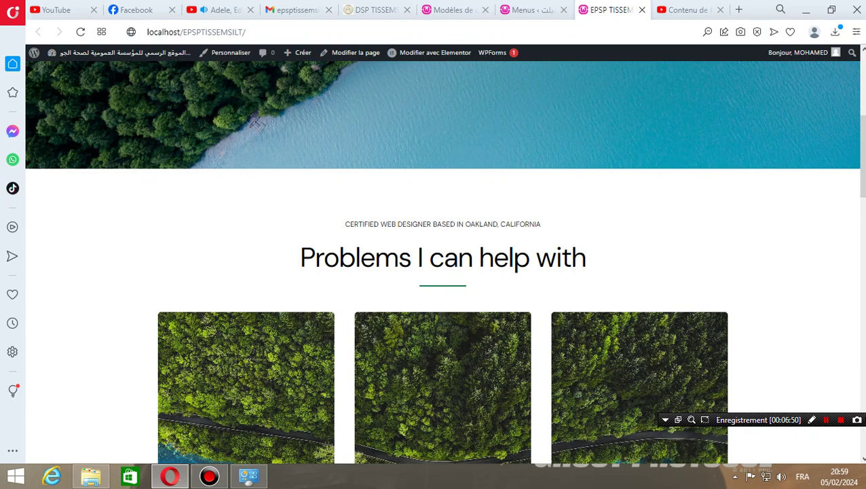
scroll(441, 261, up, 5)
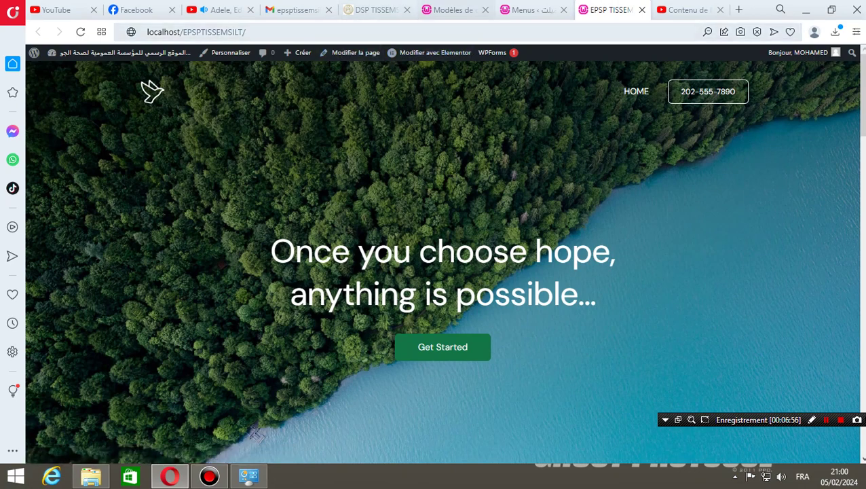
Assign Menu Horizontal to the Menu principal display location in the menu settings and save the menu
click(451, 10)
key(ctrl+Tab)
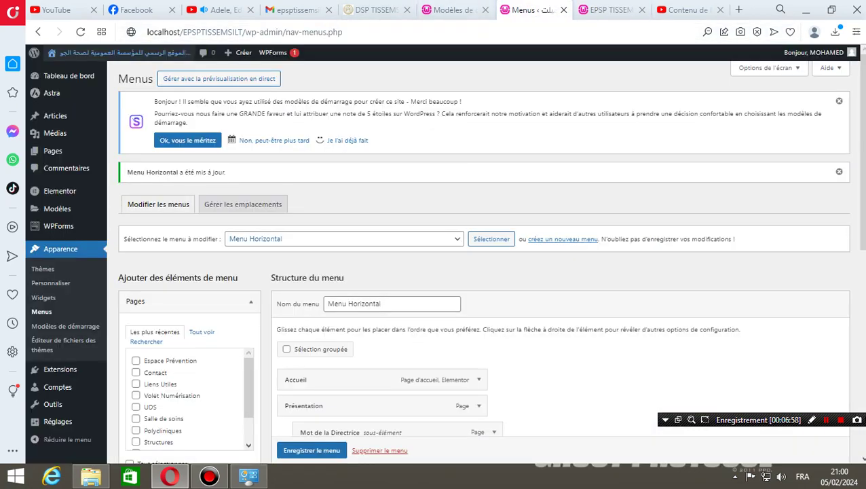
scroll(475, 258, down, 4)
scroll(397, 256, up, 3)
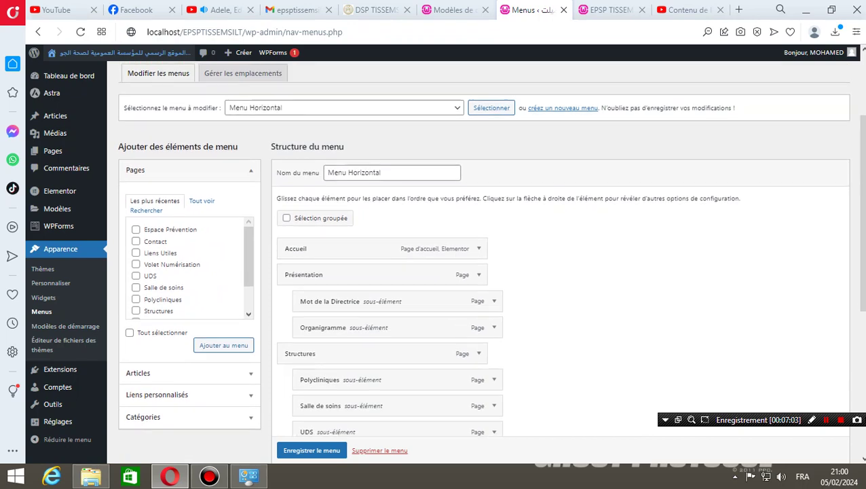
scroll(380, 231, down, 6)
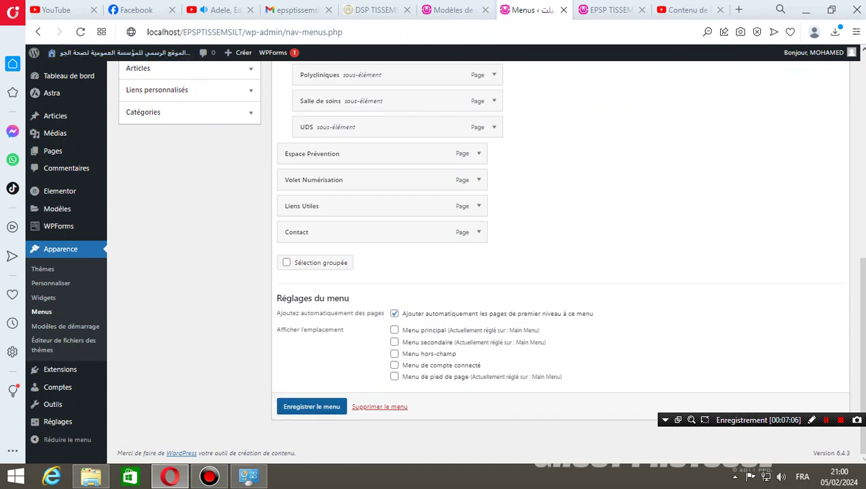
click(312, 406)
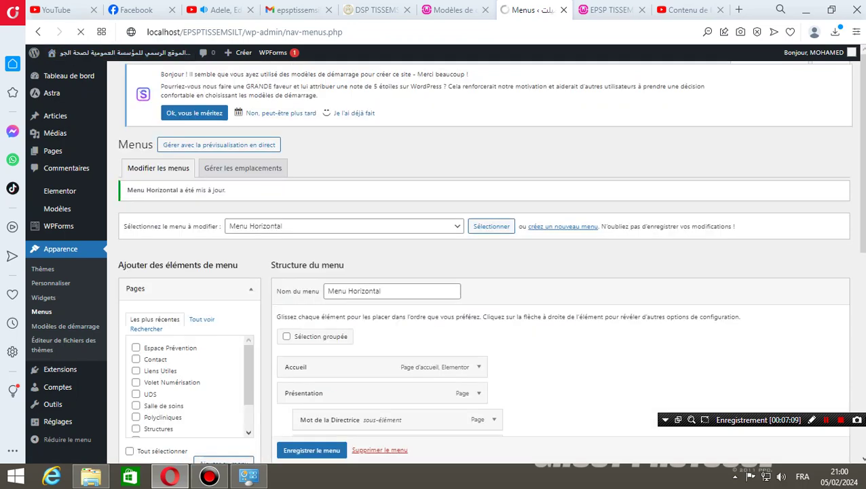
scroll(435, 272, down, 5)
scroll(489, 258, down, 3)
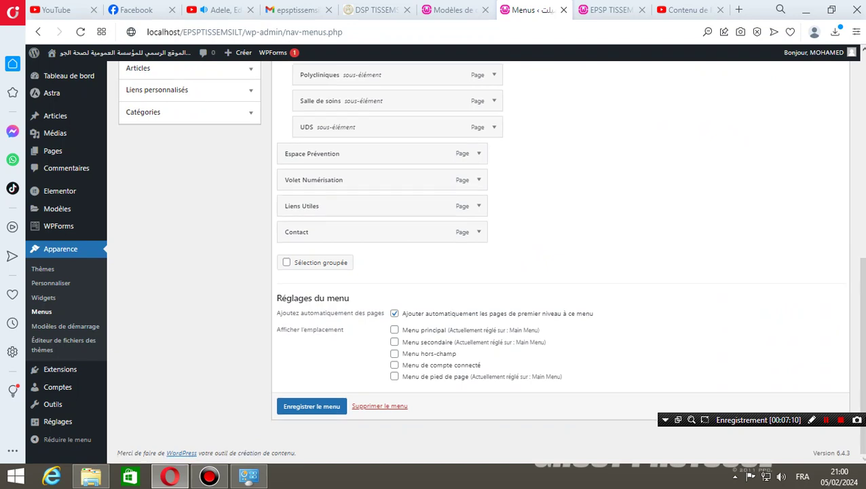
click(394, 330)
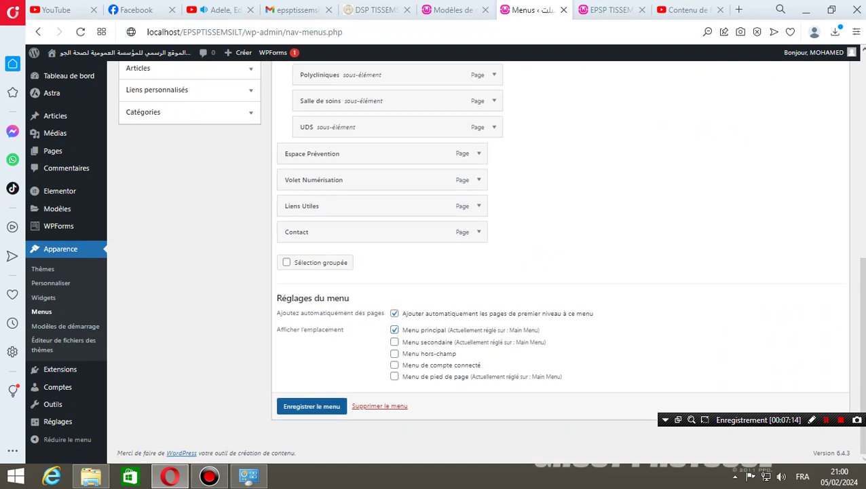
click(312, 406)
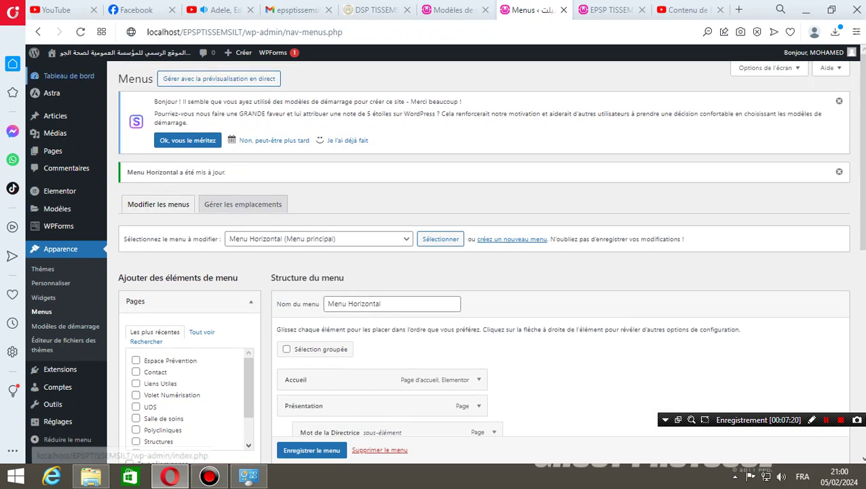
Reload the public home page and check the header navigation with its Structures submenu
key(ctrl+Tab)
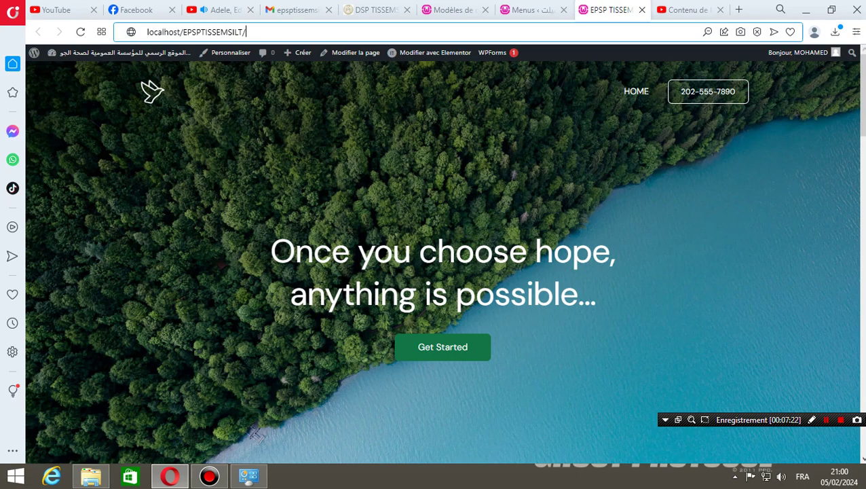
key(Return)
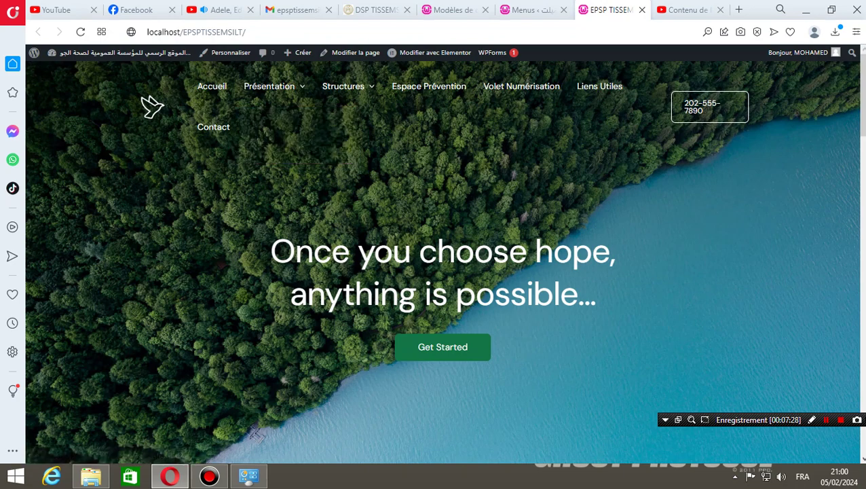
mouse_move(343, 86)
Open the site customizer and remove the Button and Titre du site & logo elements from the header
click(224, 53)
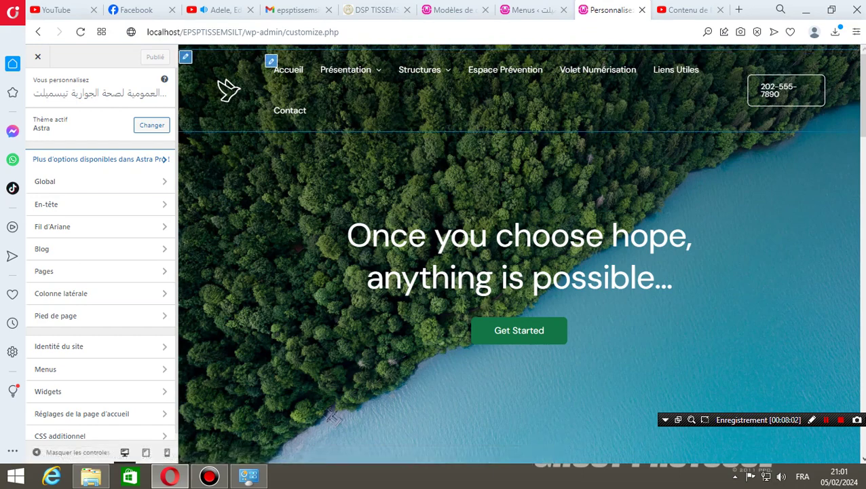
click(271, 61)
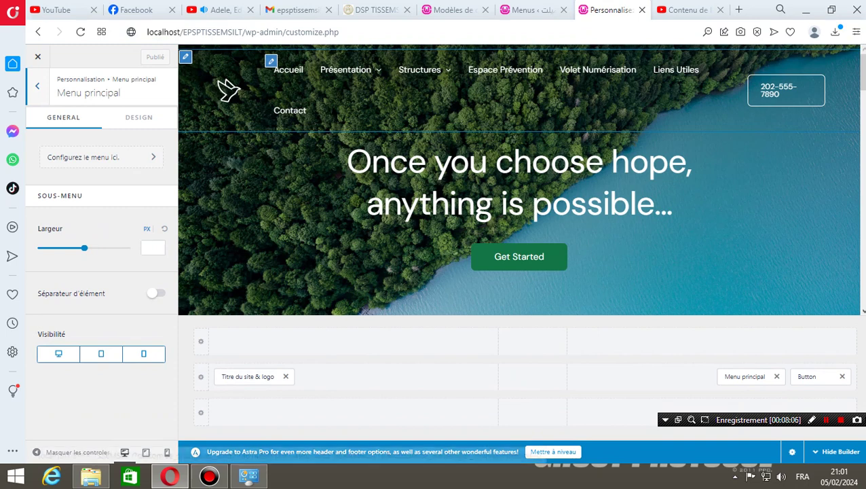
click(226, 85)
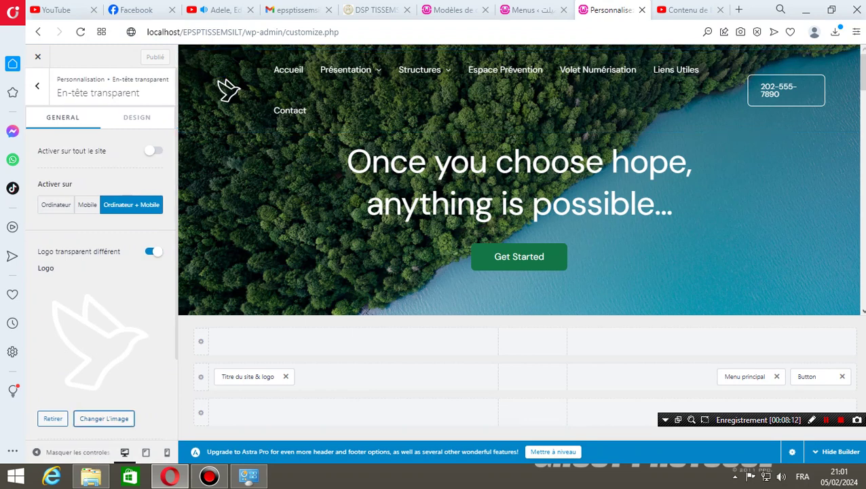
click(842, 376)
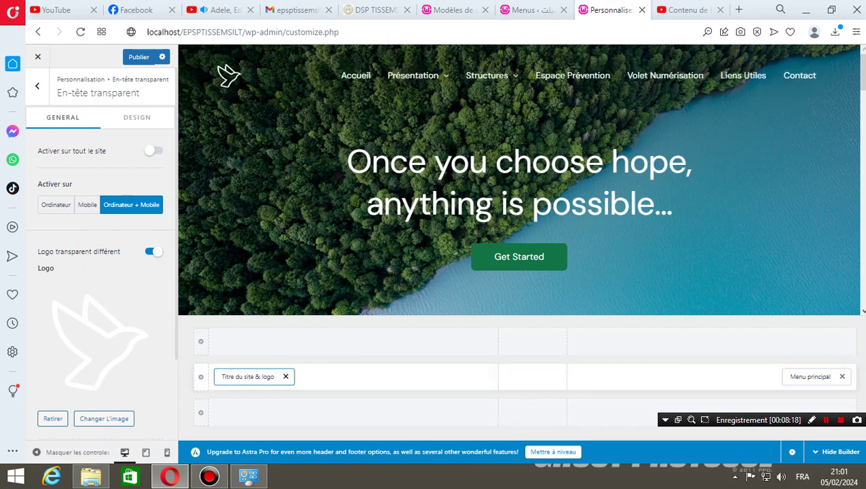
click(286, 376)
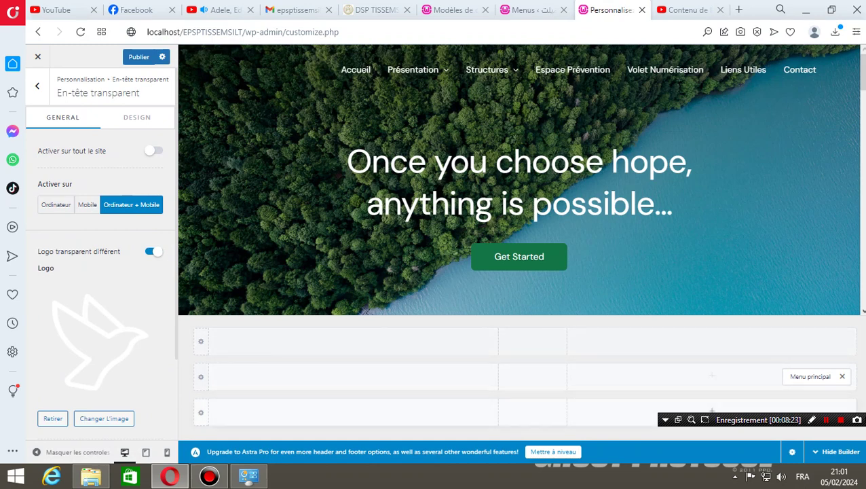
Move the Menu principal element to the centre of its header row and publish the changes
click(810, 377)
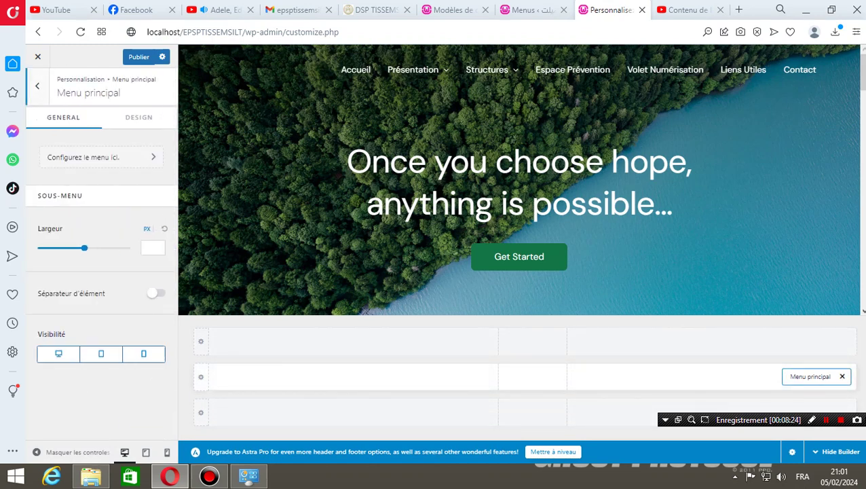
drag(810, 376, 526, 376)
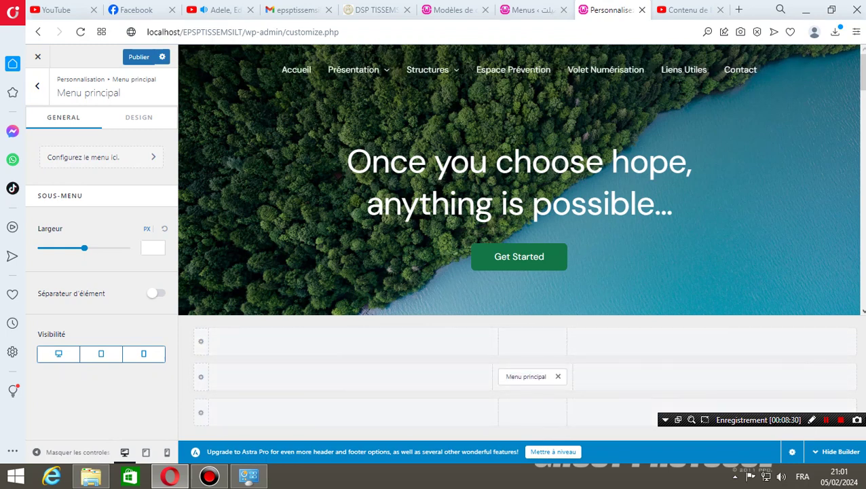
click(139, 56)
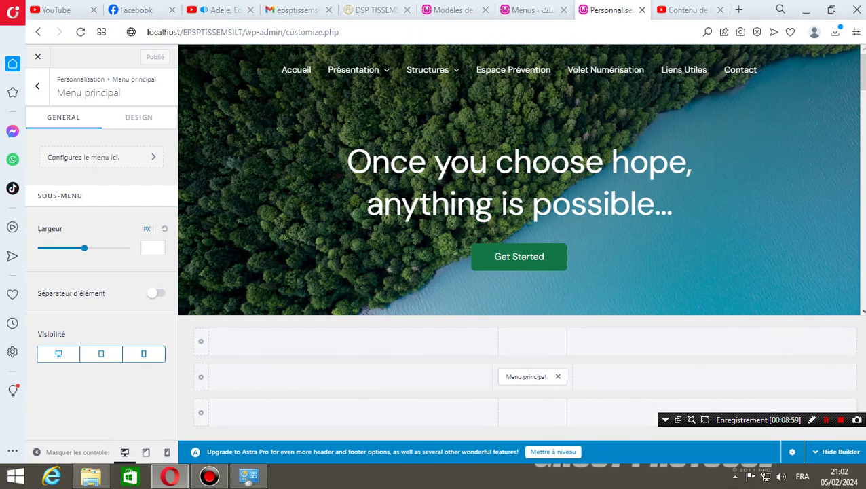
Remove the HTML 1 element from the footer row and move the Copyright element into the middle column
drag(861, 73, 861, 288)
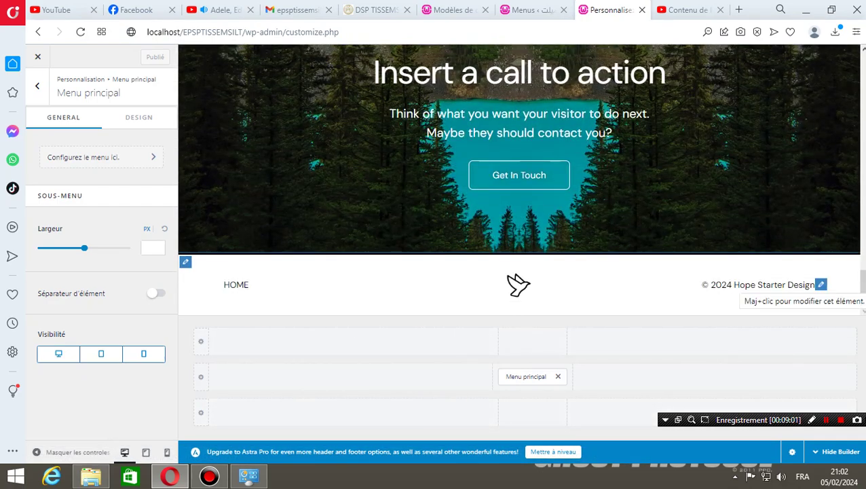
click(821, 284)
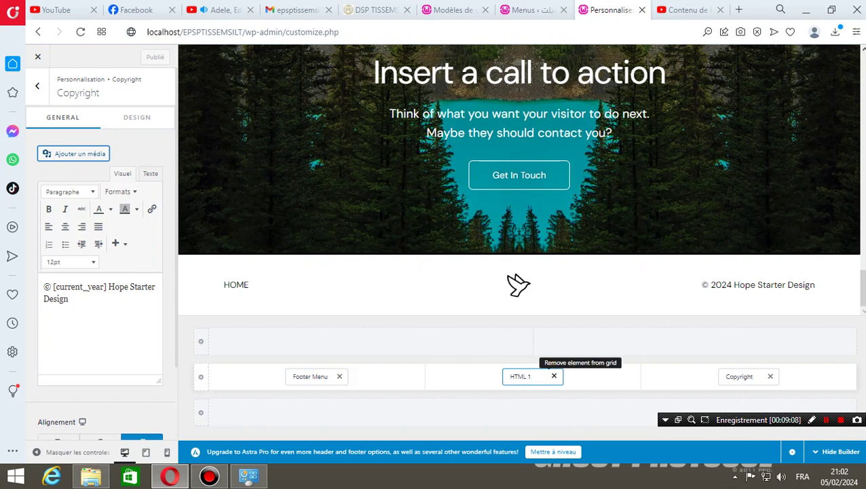
click(554, 376)
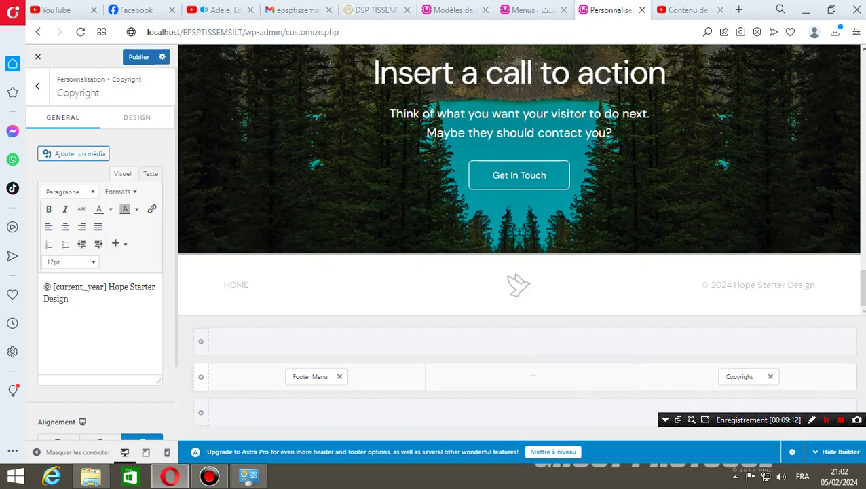
drag(740, 376, 524, 376)
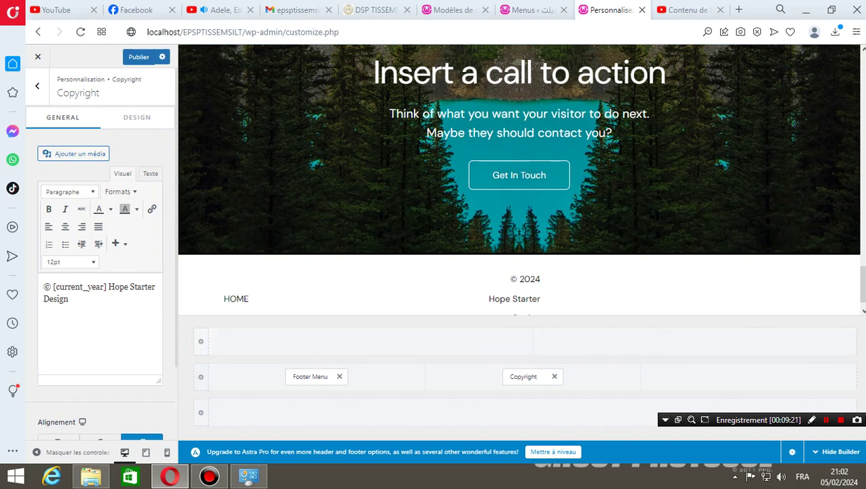
Copy the notice after the © symbol in the footer of the DSP Tissemsilt site
click(375, 9)
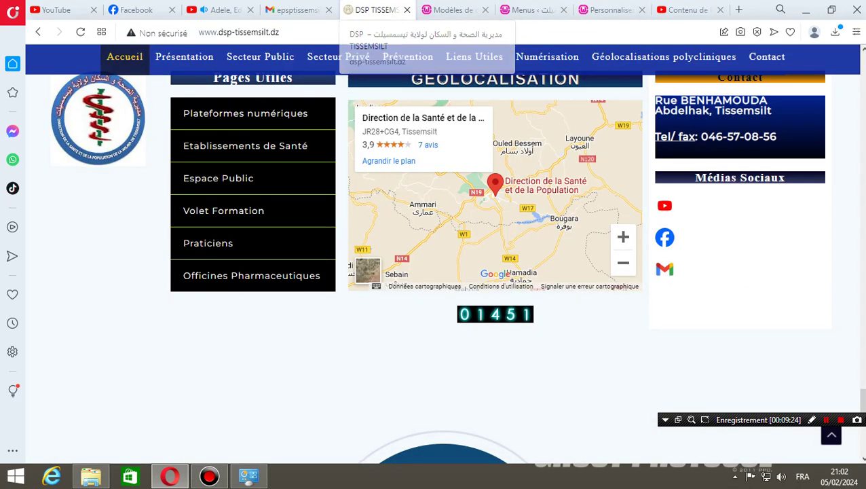
scroll(443, 254, down, 5)
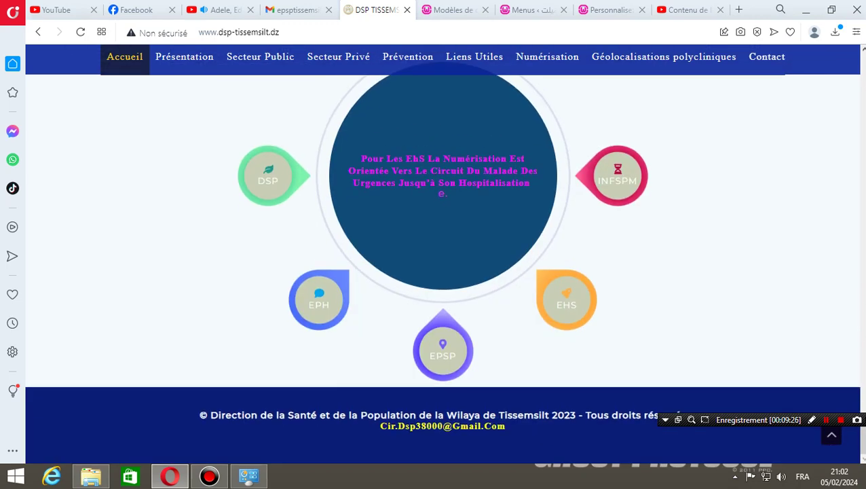
drag(211, 416, 683, 415)
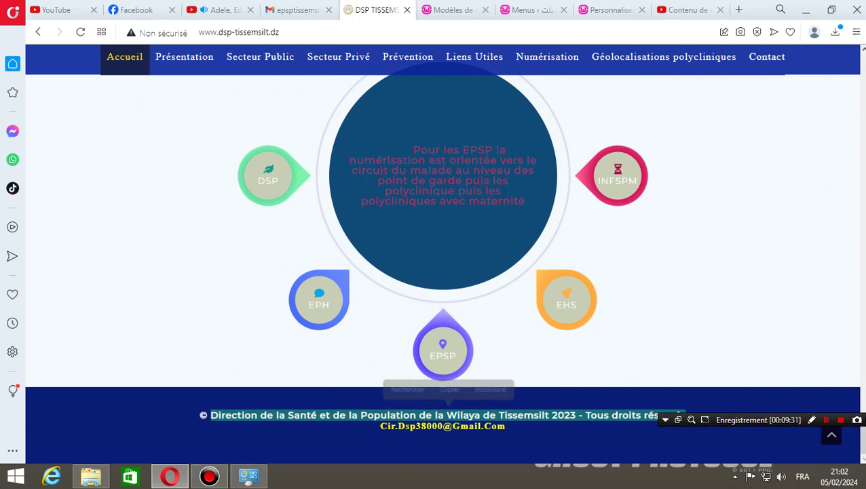
right_click(620, 414)
click(644, 301)
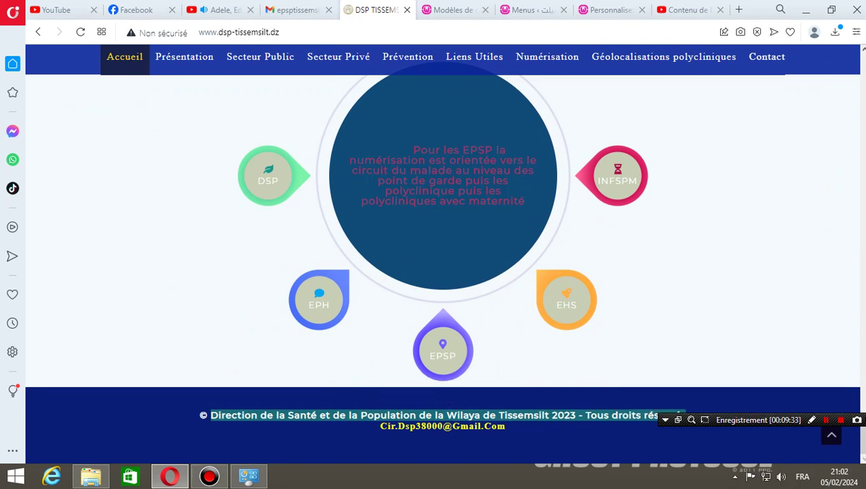
Replace the footer copyright text after © with the copied "Direction de la Santé et de la Population de la Wilaya de Tissemsilt 2023 - Tous droits réservés"
click(609, 9)
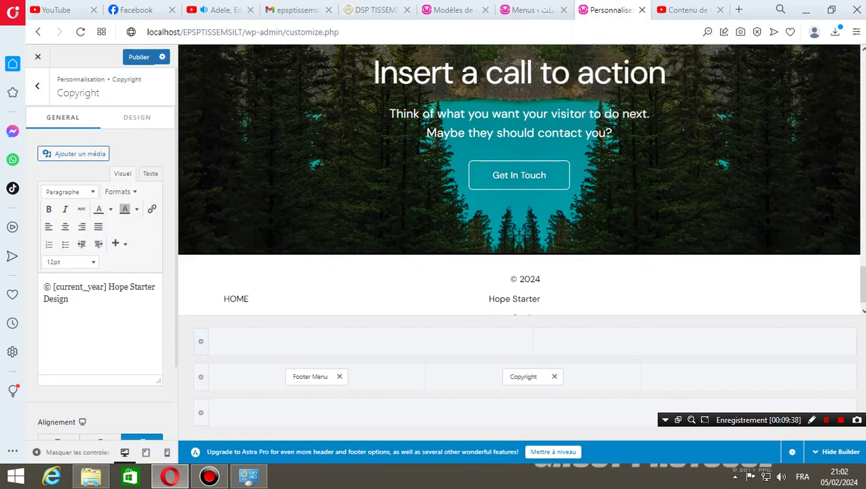
click(53, 286)
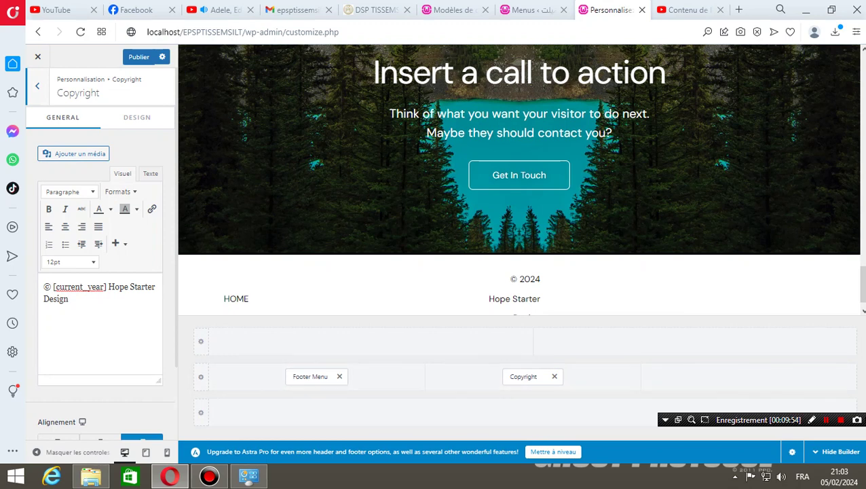
drag(52, 286, 68, 299)
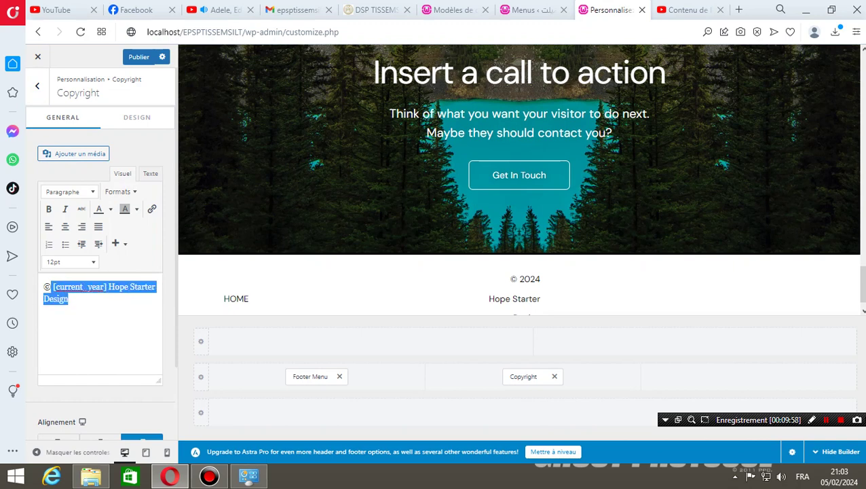
right_click(139, 290)
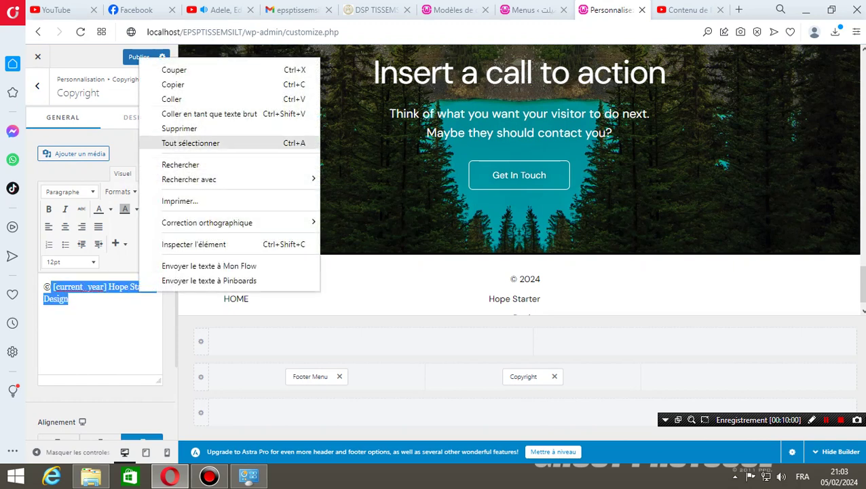
click(209, 114)
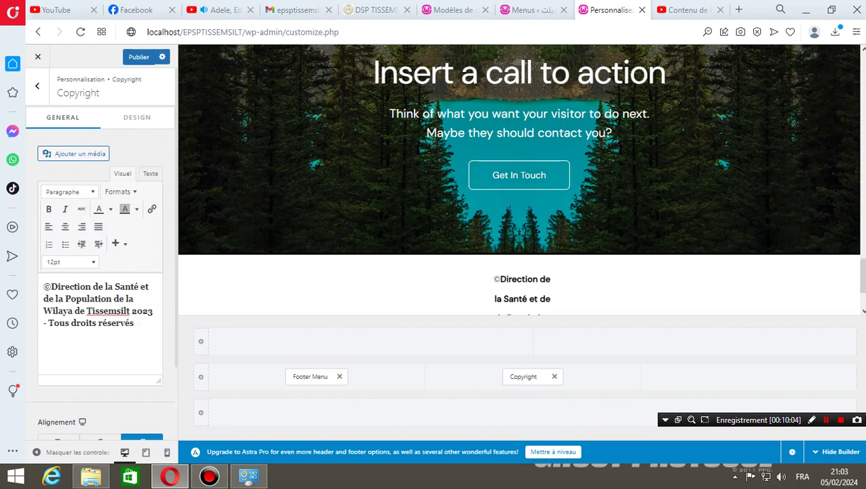
Replace "Direction de la Santé et de la Population de la" in the footer notice with "Etablissemsnt Public de santé de Proximité de Tissemsilt"
drag(51, 286, 133, 298)
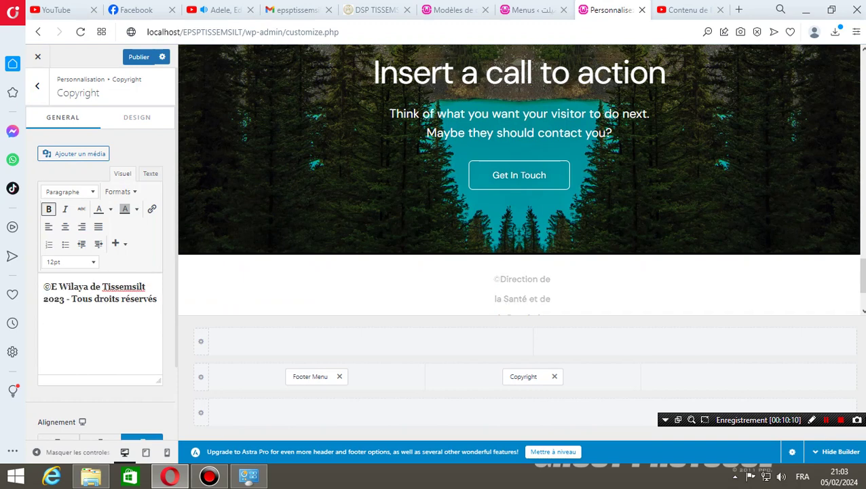
text(tab)
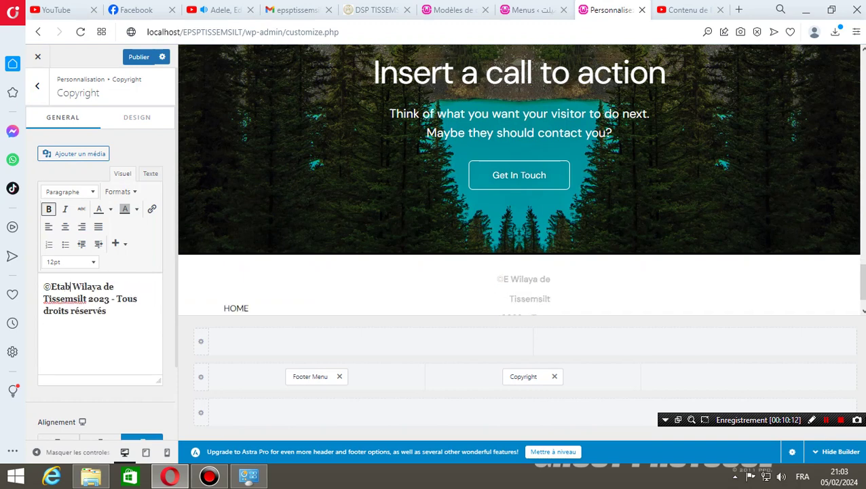
text(lissems)
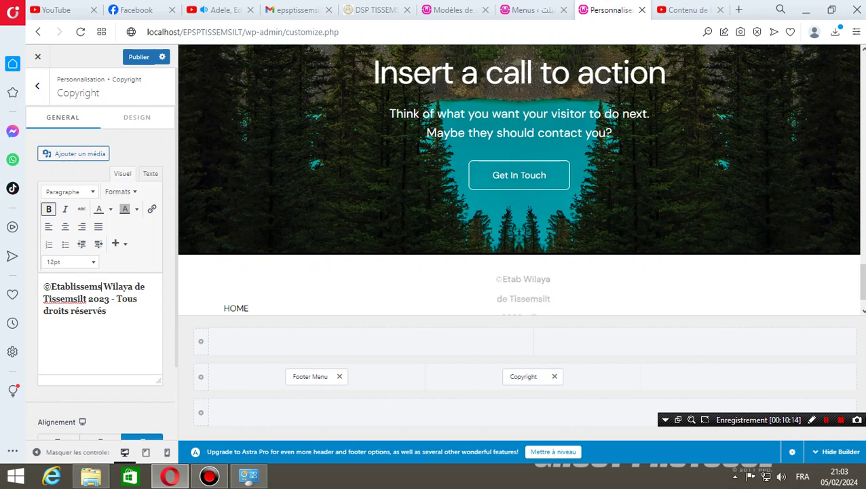
text(nt)
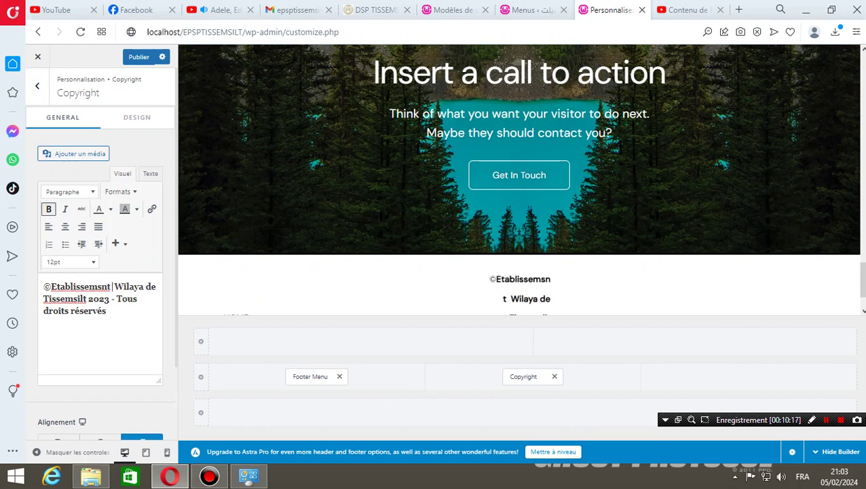
text( Publi)
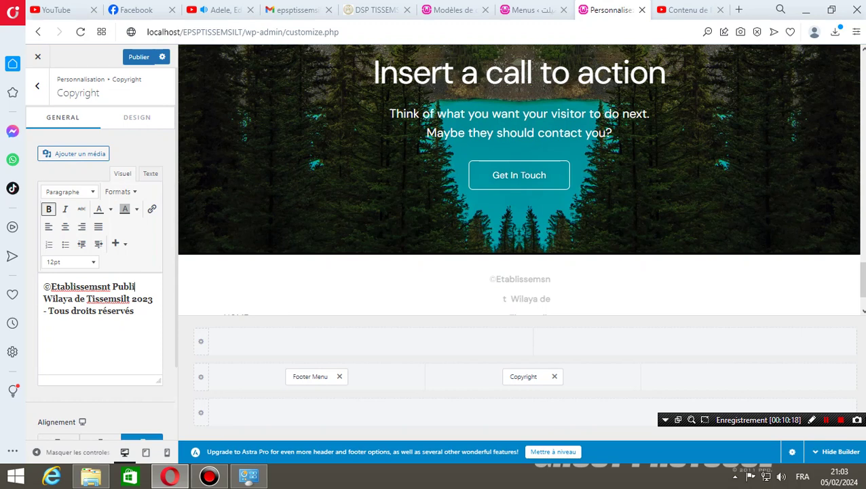
text(c de sant)
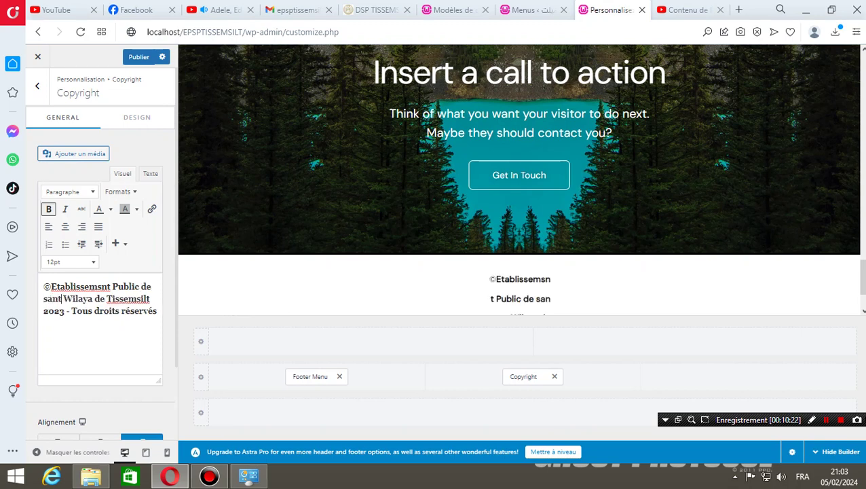
text(é de)
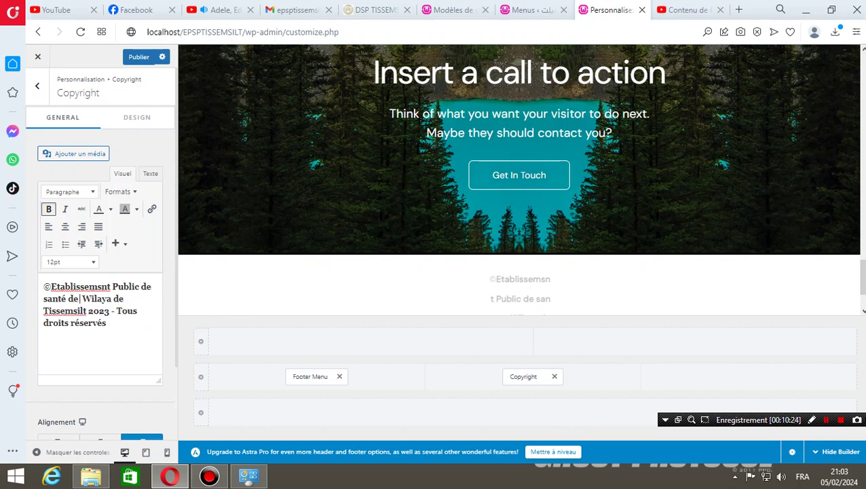
text( Proxi)
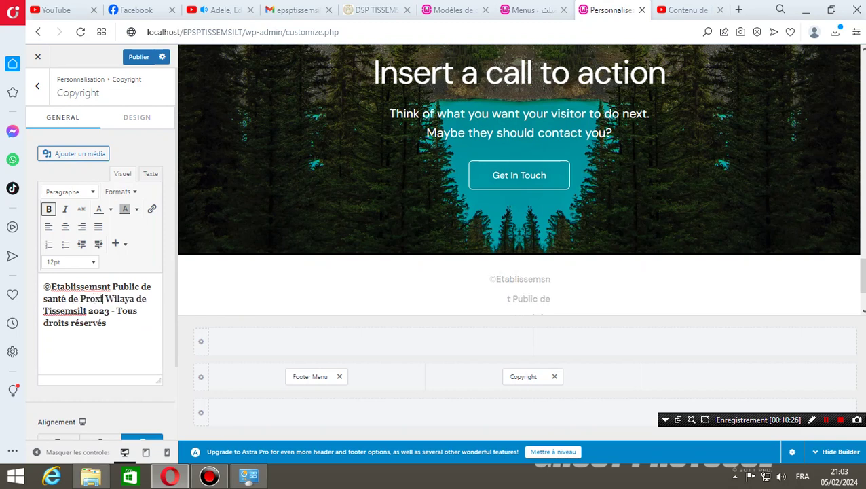
text(mité de)
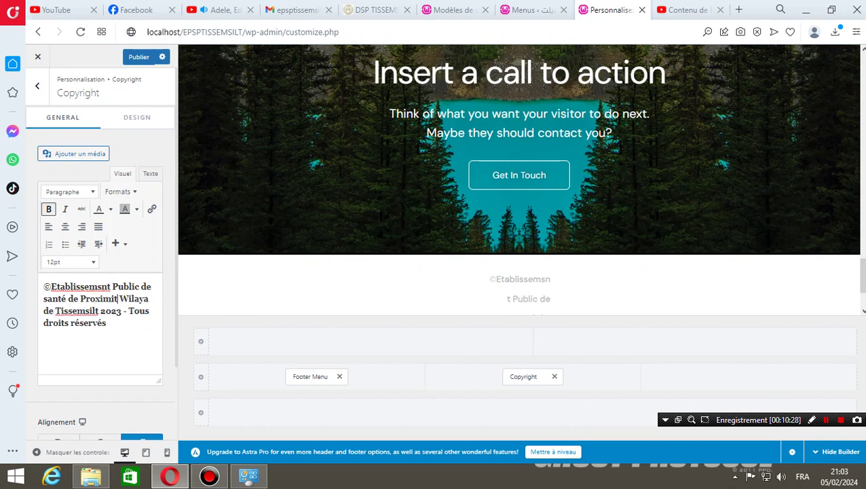
text( Tis)
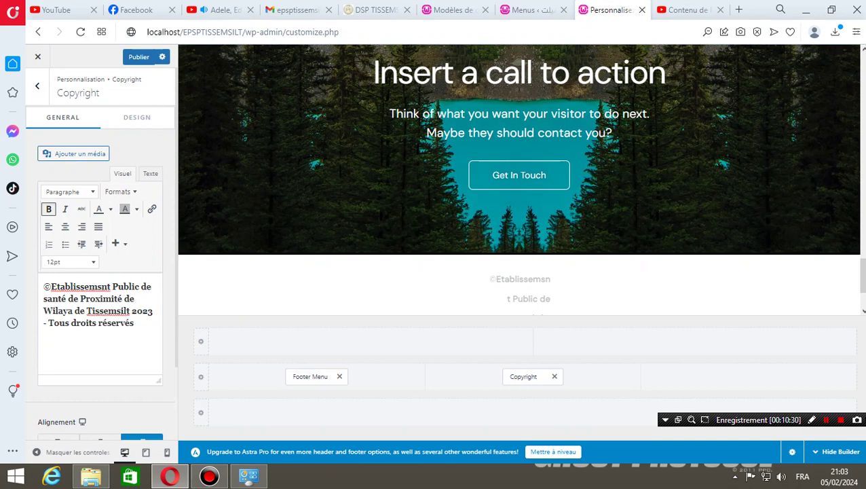
text(semsil)
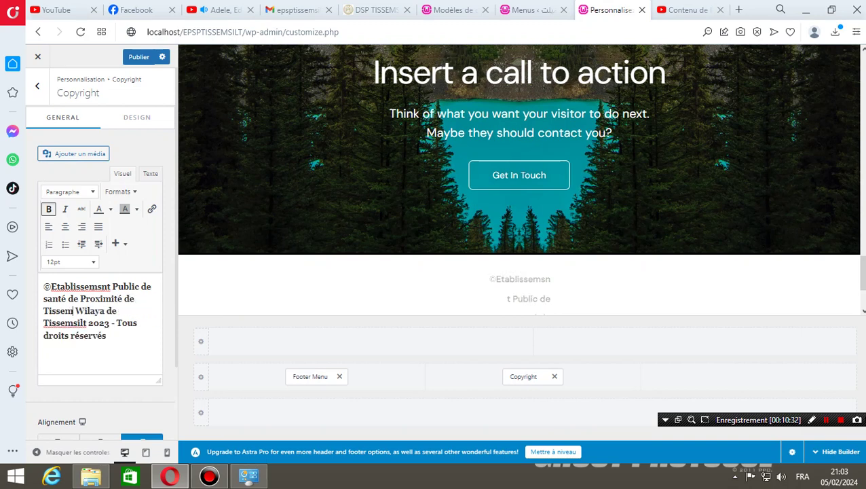
text(t)
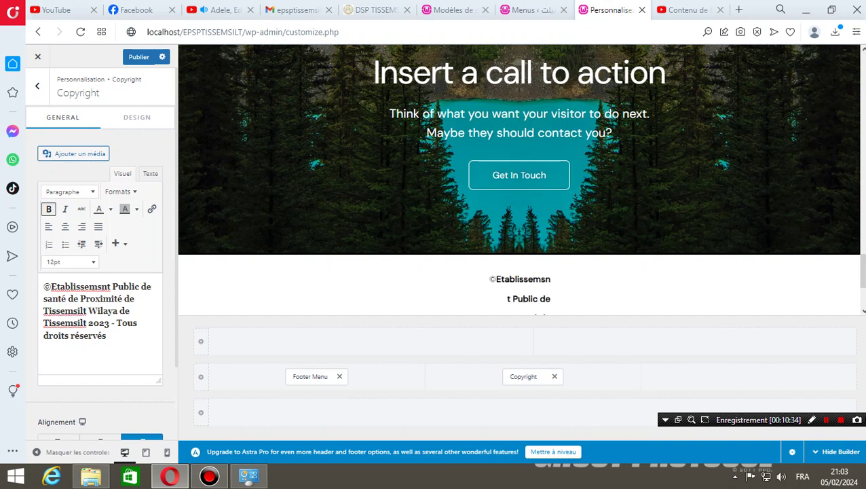
Delete the leftover words "Wilaya de Tissemsilt" before the year in the copyright notice
drag(88, 310, 117, 310)
key(shift+Down)
key(shift+Left)
key(shift+Left)
key(shift+Left)
key(shift+Left)
key(shift+Left)
key(shift+Left)
key(shift+Left)
key(shift+Left)
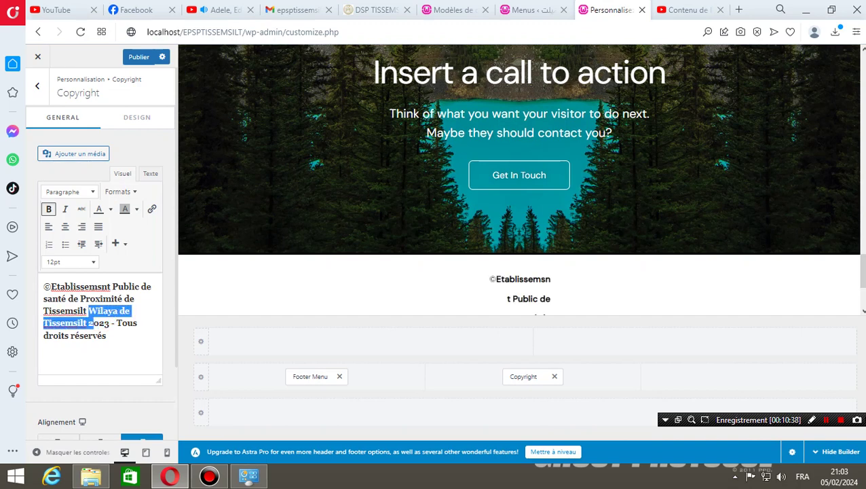
key(BackSpace)
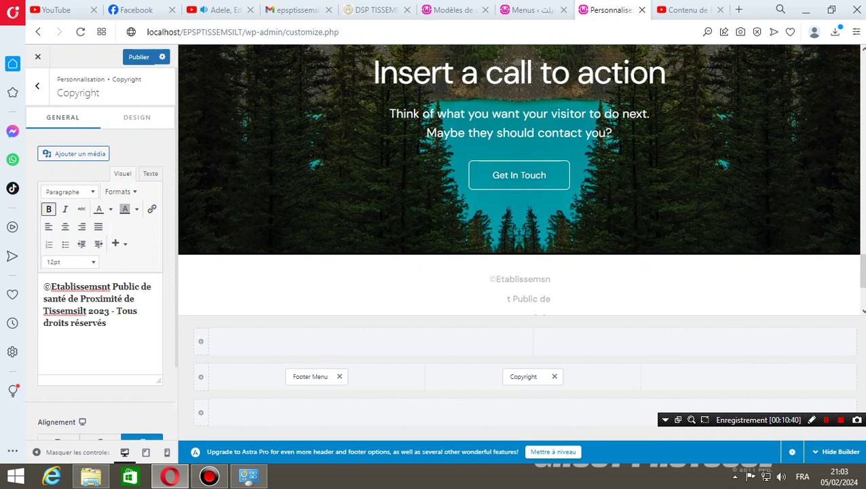
Change the year in the copyright notice to 2024 and correct the misspelled first word to "Etablissement"
click(109, 311)
key(BackSpace)
text(4)
right_click(87, 286)
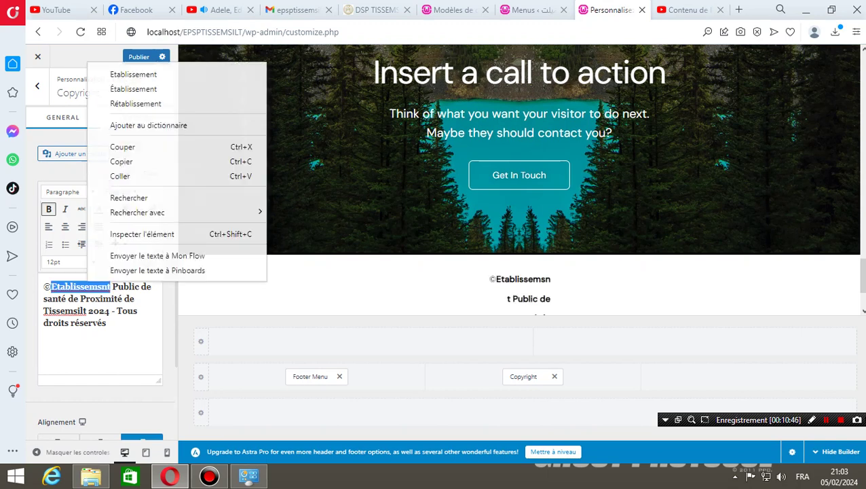
click(133, 74)
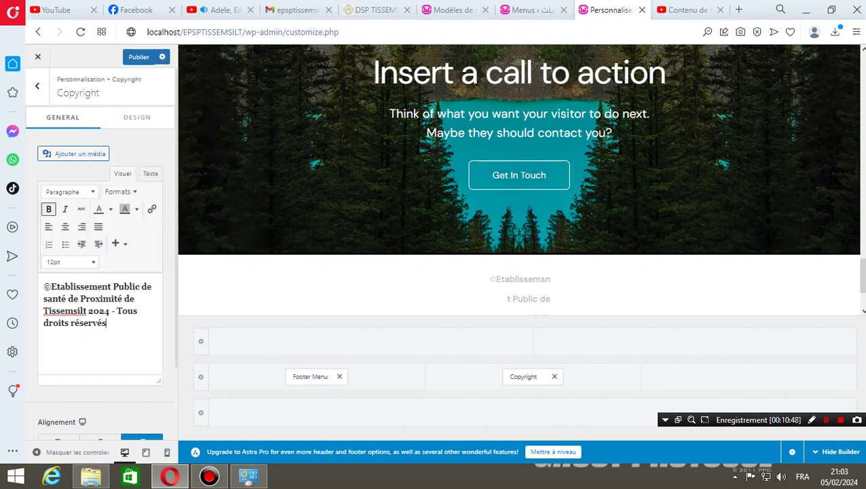
Remove the bold formatting from the copyright text after the © symbol and publish the changes
drag(51, 286, 108, 323)
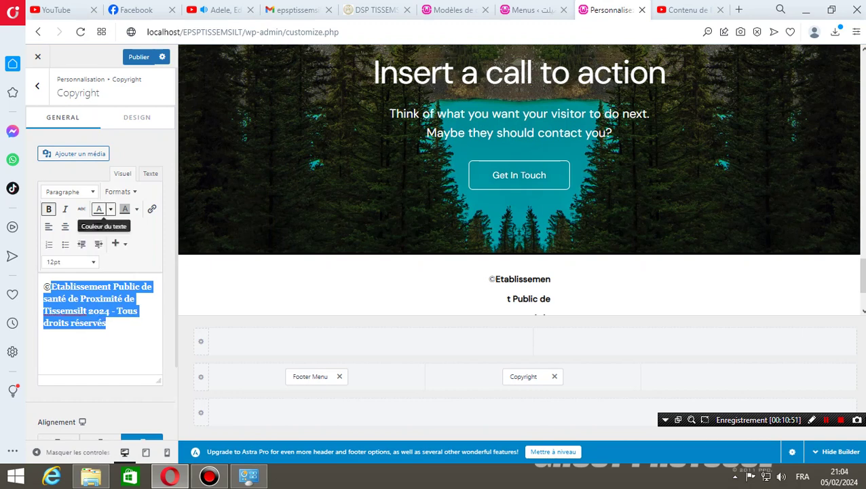
click(48, 209)
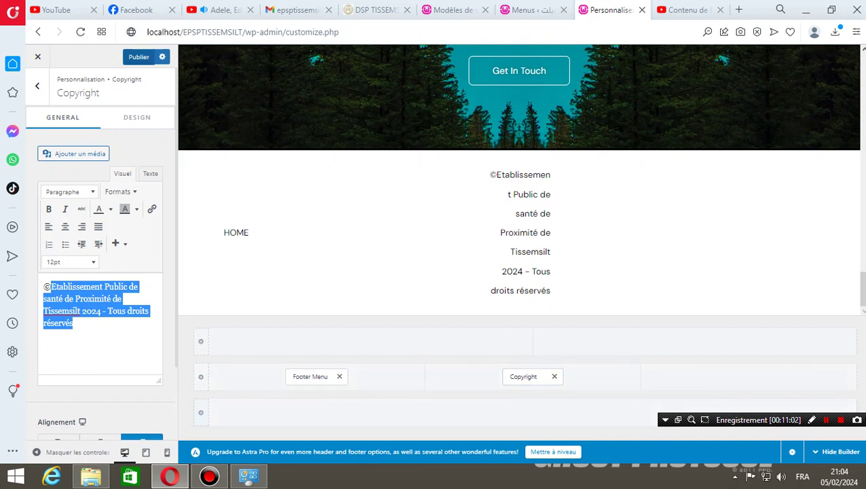
click(139, 57)
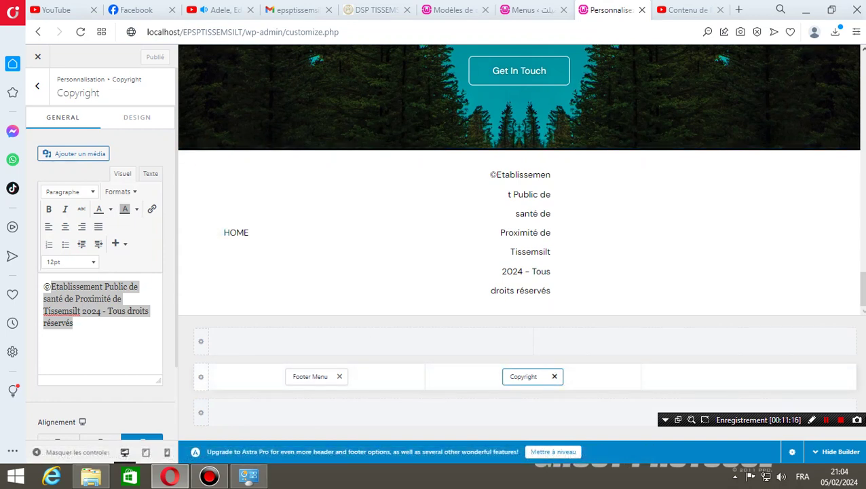
Set the font size of the whole copyright notice, including the © symbol, to 10pt
scroll(520, 176, up, 2)
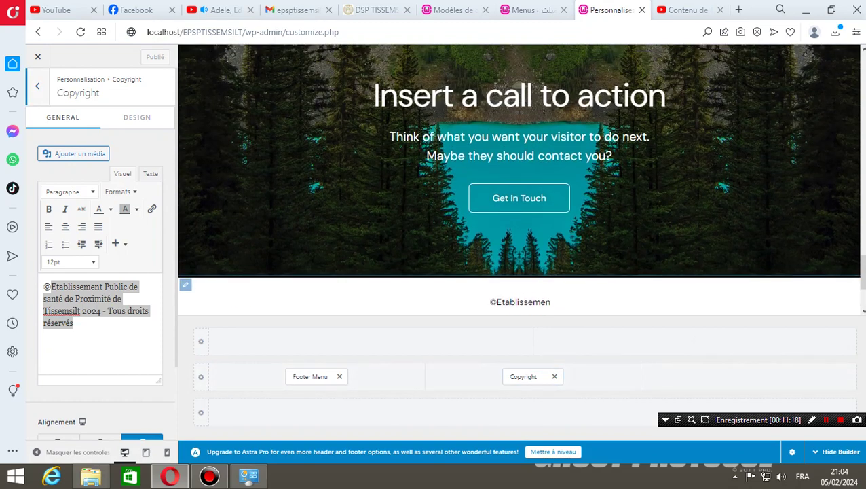
scroll(520, 179, down, 1)
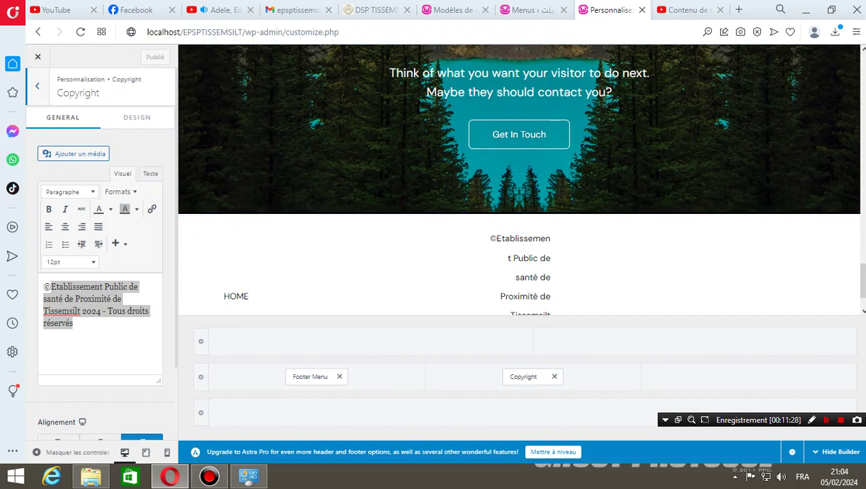
click(75, 310)
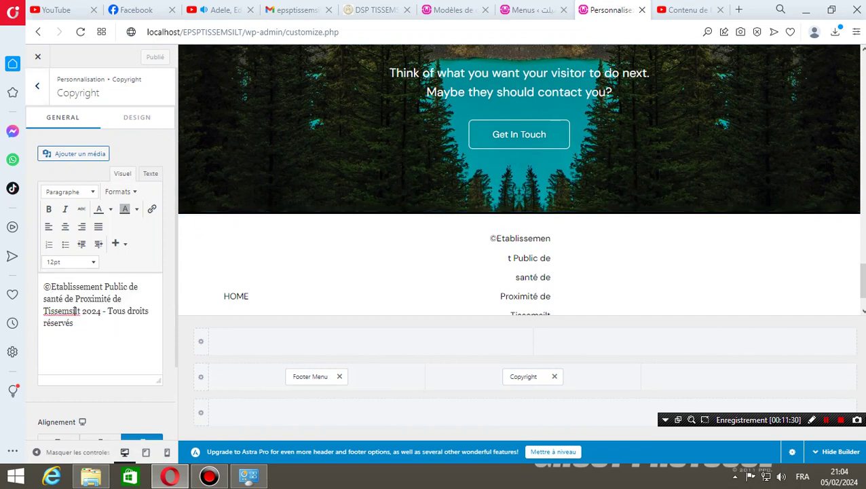
drag(44, 287, 73, 322)
click(71, 261)
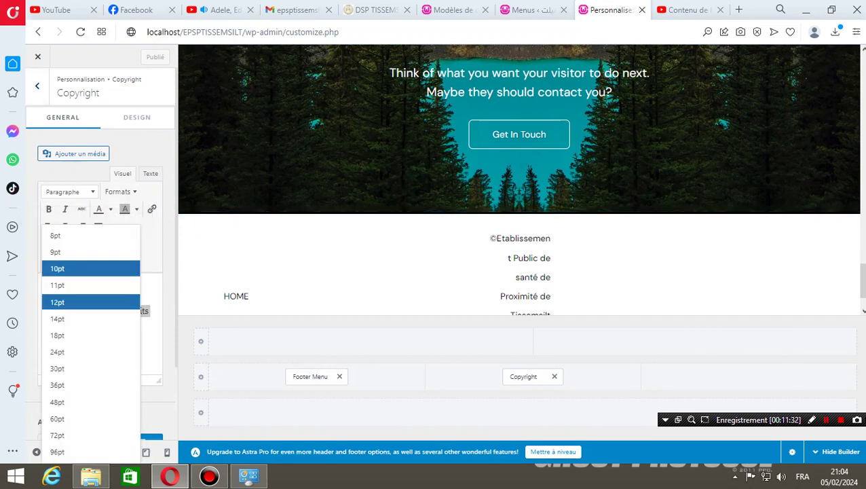
click(68, 268)
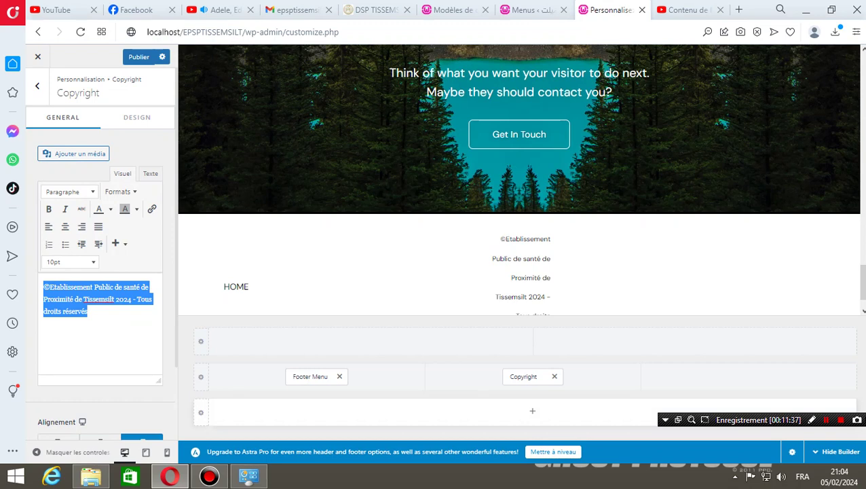
Move the Copyright element out of the middle footer row into the second column of the top footer row
drag(524, 376, 739, 377)
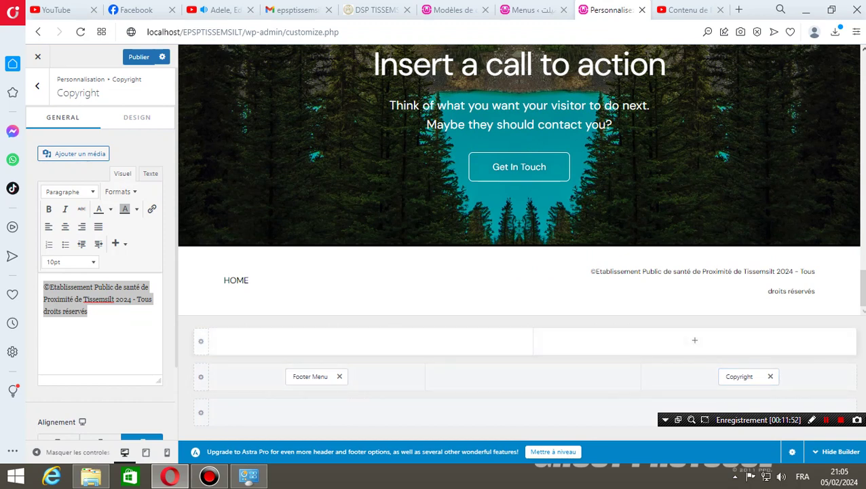
drag(740, 376, 652, 340)
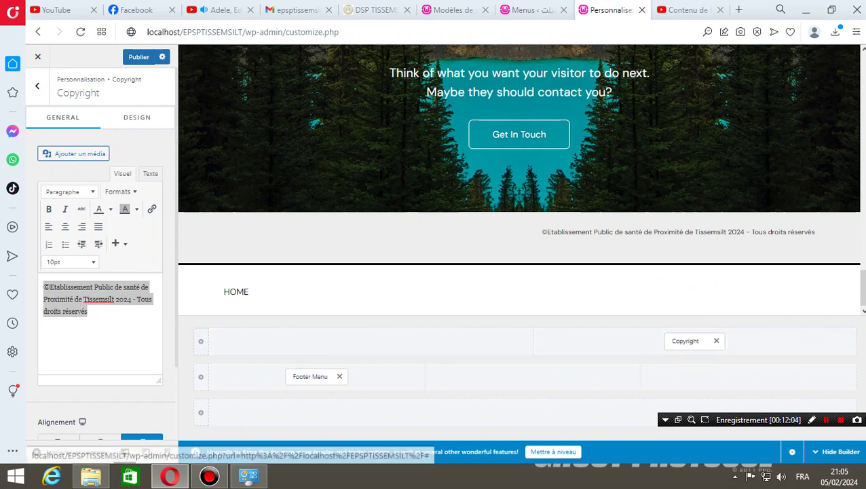
Set the Copyright element's design font size to 0 px and publish the changes
click(137, 117)
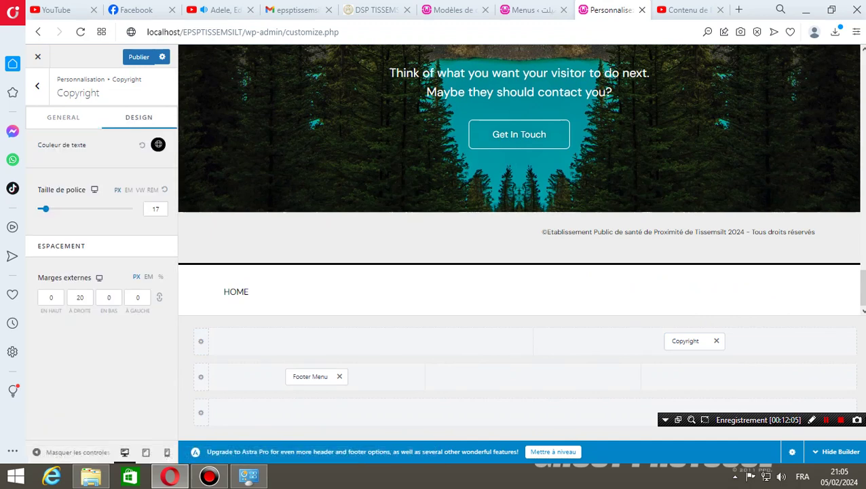
drag(45, 208, 37, 209)
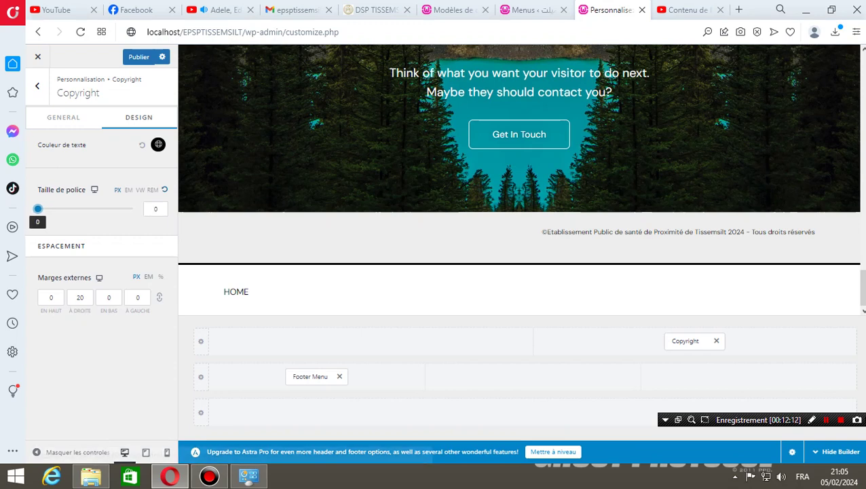
click(155, 208)
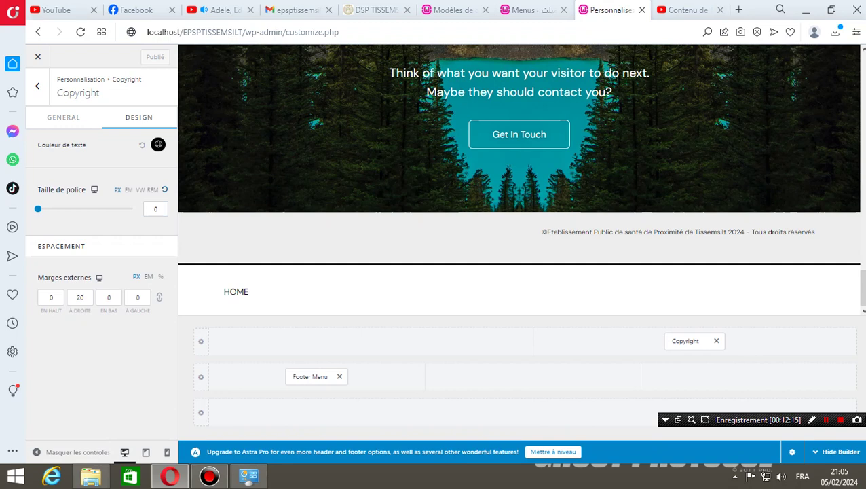
click(38, 86)
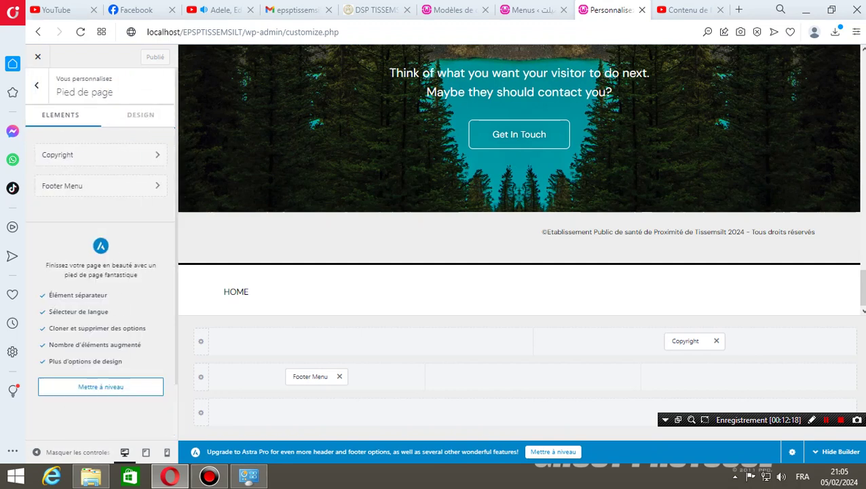
click(686, 341)
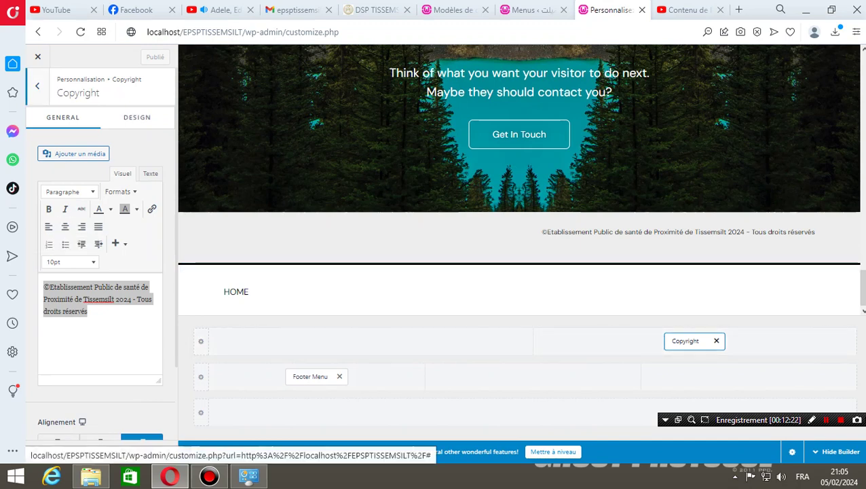
click(132, 117)
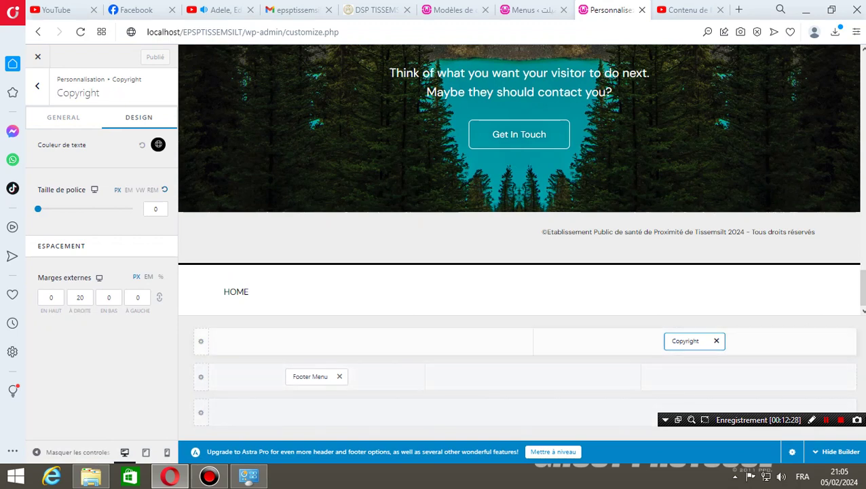
click(371, 341)
click(387, 377)
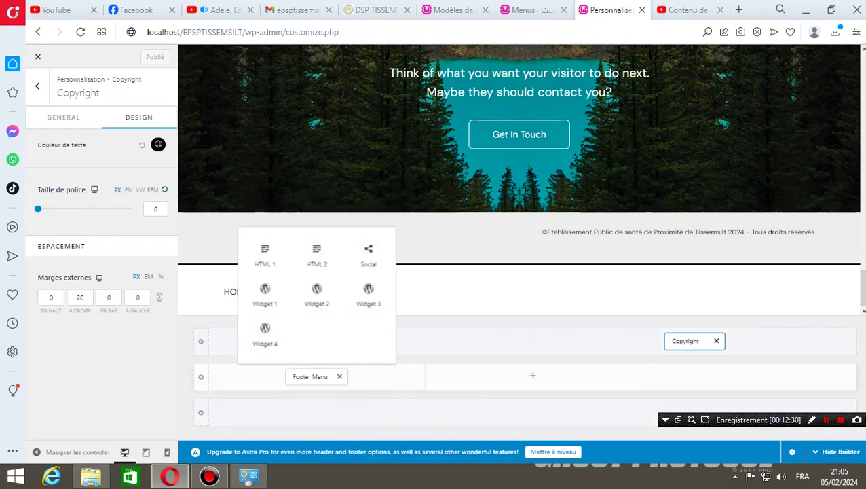
click(686, 341)
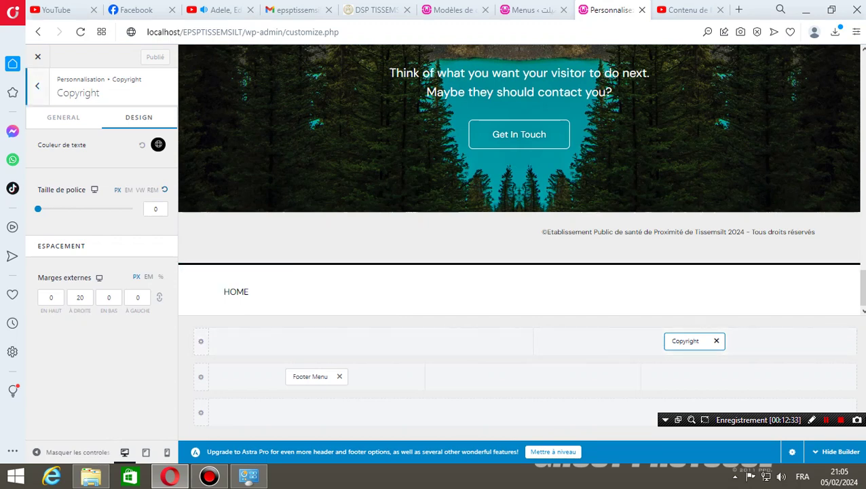
click(63, 117)
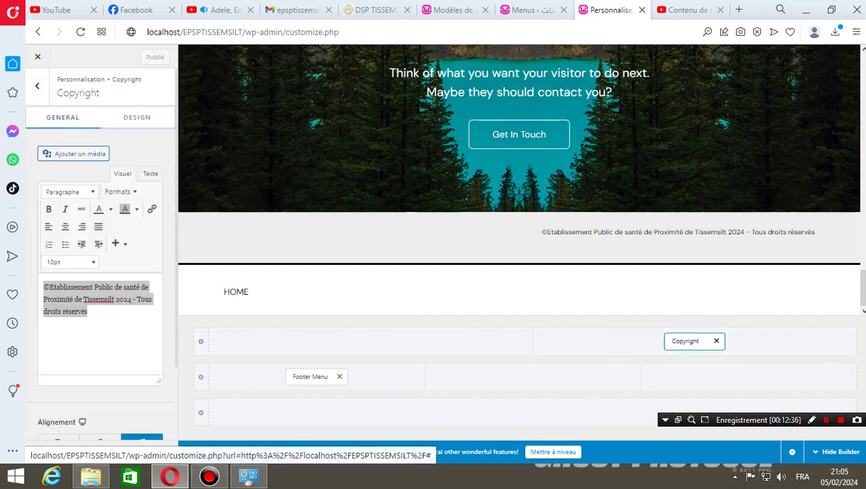
click(37, 85)
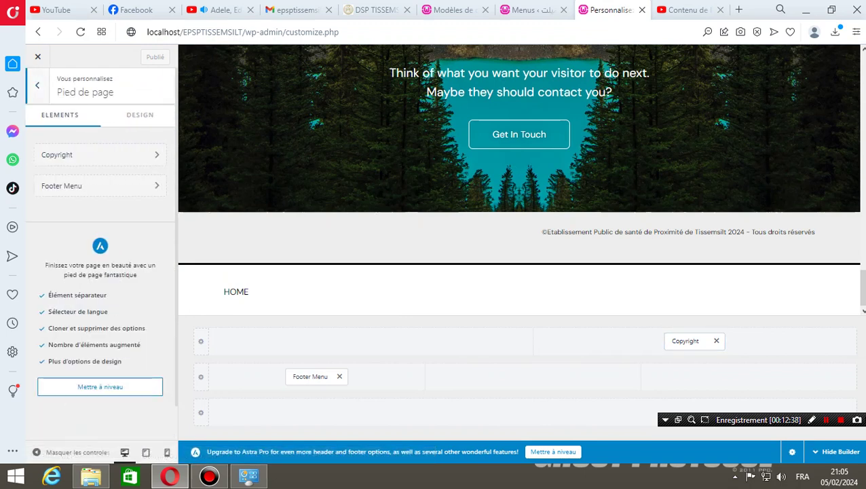
click(37, 85)
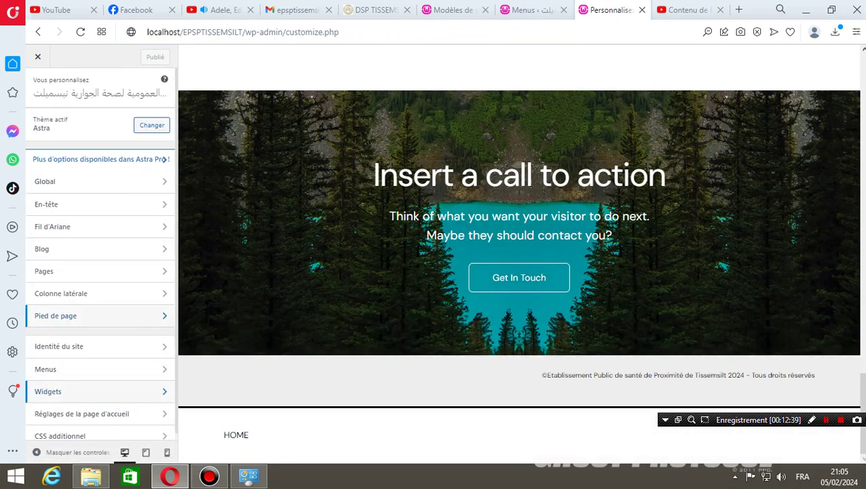
scroll(102, 401, down, 1)
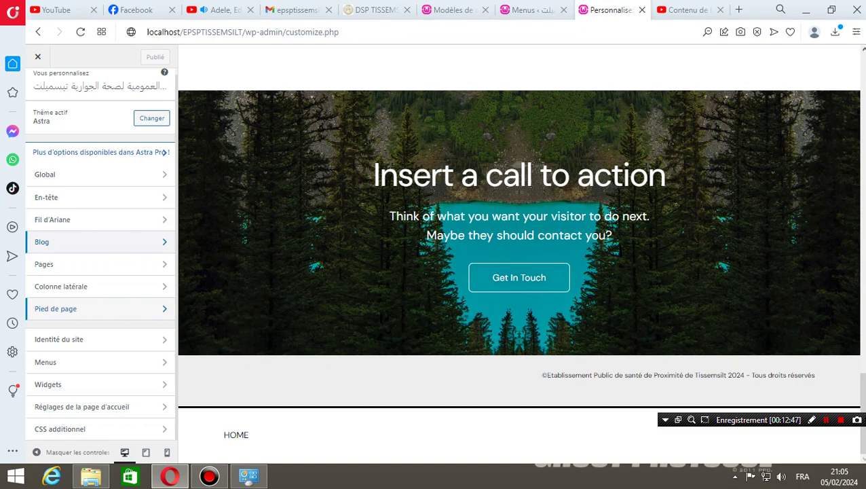
click(56, 309)
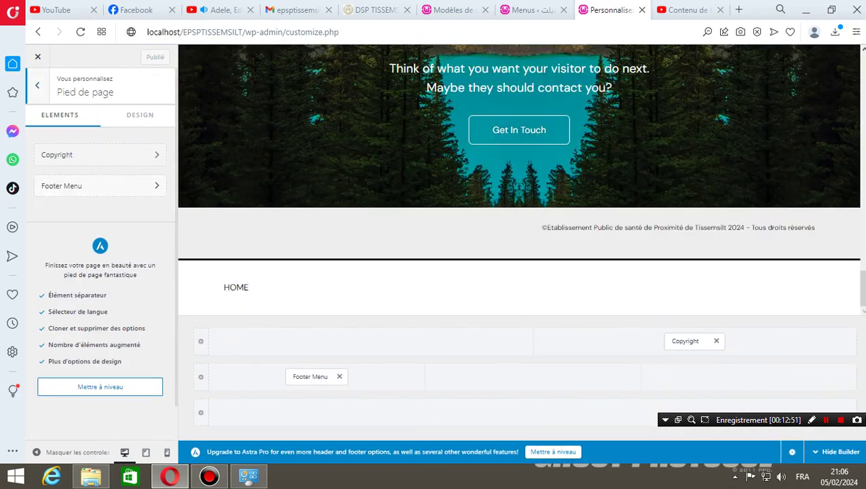
click(102, 186)
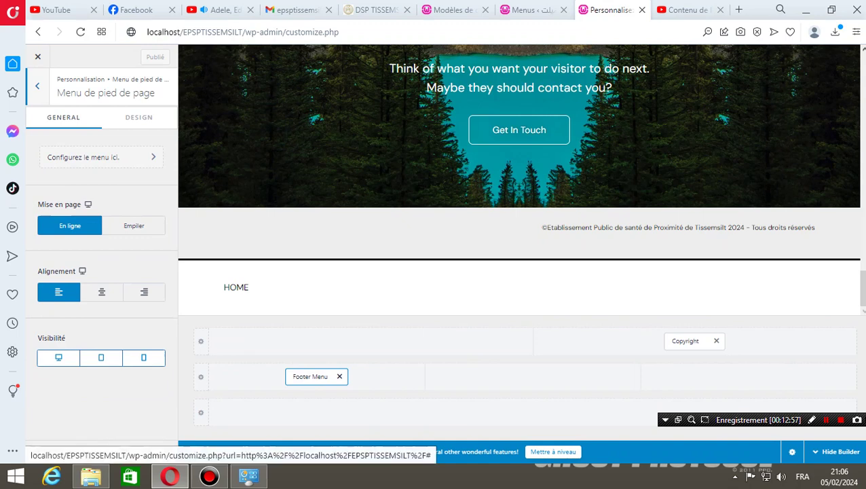
click(37, 86)
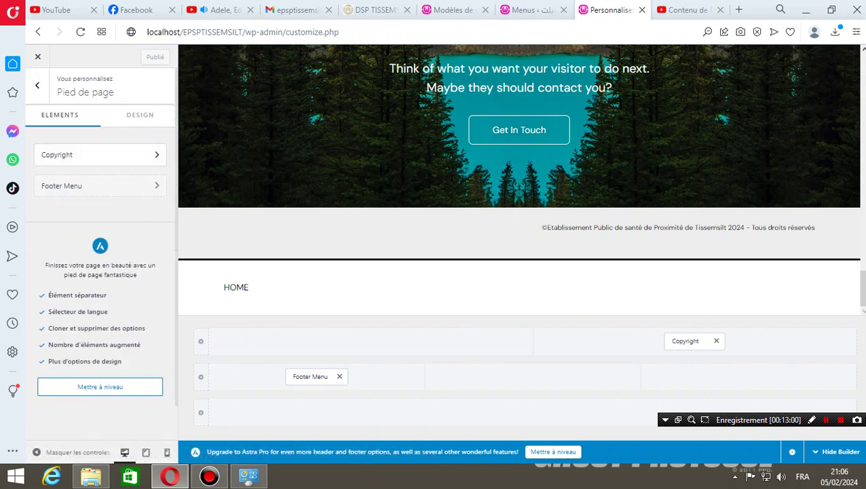
Move the Copyright element from the top footer row into the second column of the middle footer row
click(95, 155)
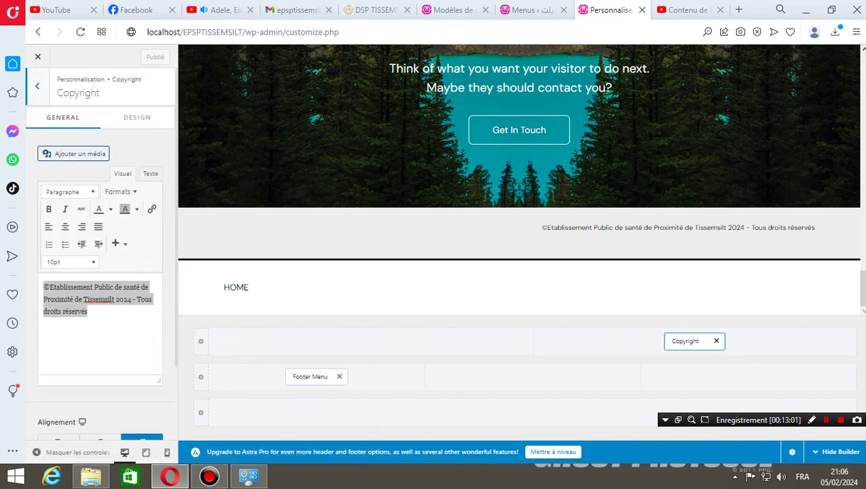
click(137, 118)
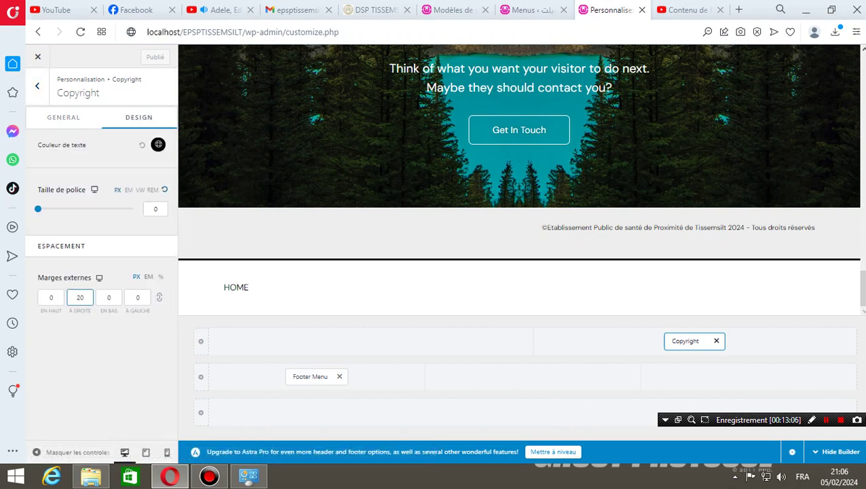
click(80, 297)
drag(685, 341, 523, 376)
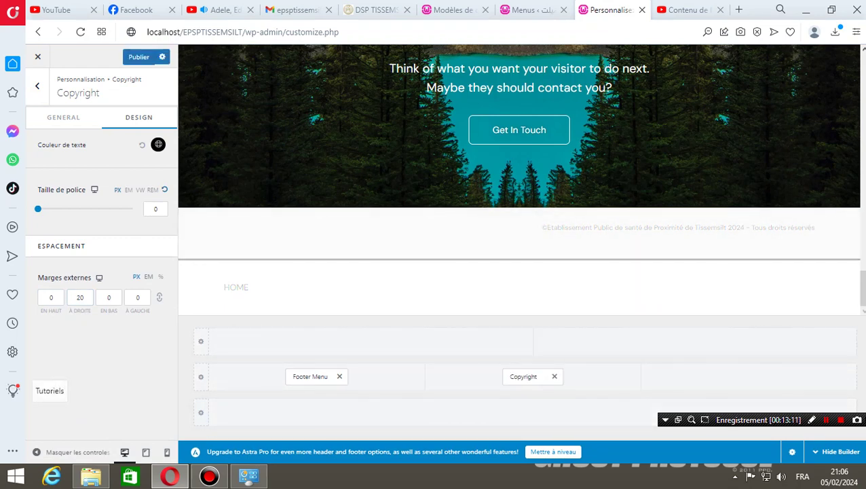
Set the Copyright element's right outer margin to 1 px
click(79, 297)
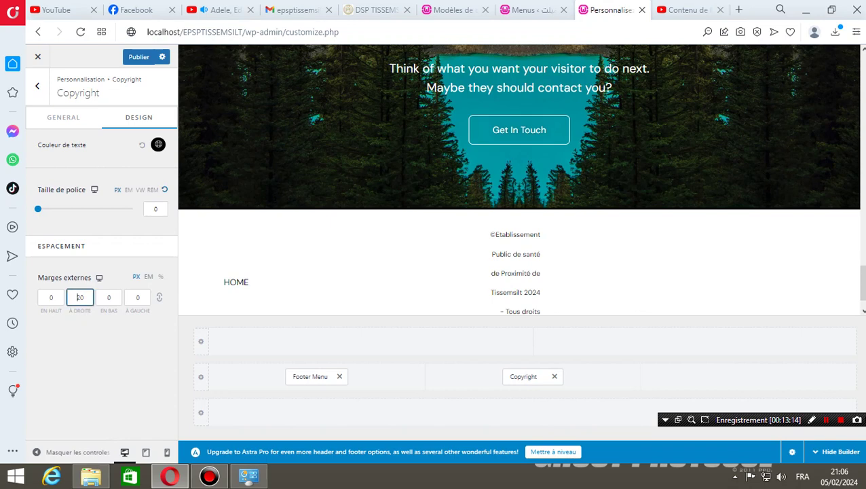
drag(76, 297, 81, 297)
text(1)
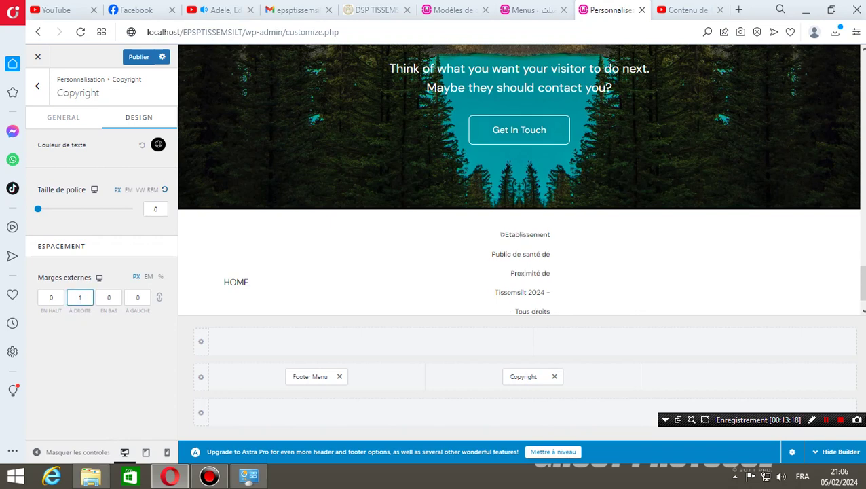
click(108, 298)
click(51, 298)
double_click(51, 297)
text(1)
click(553, 452)
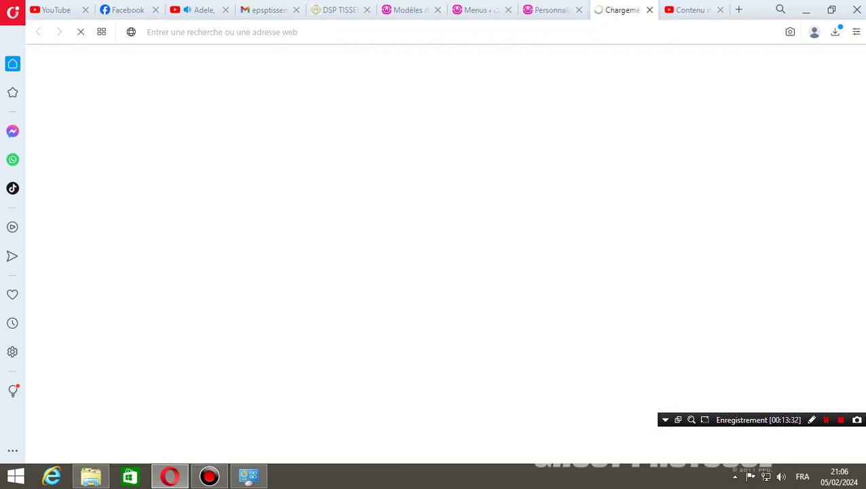
click(552, 10)
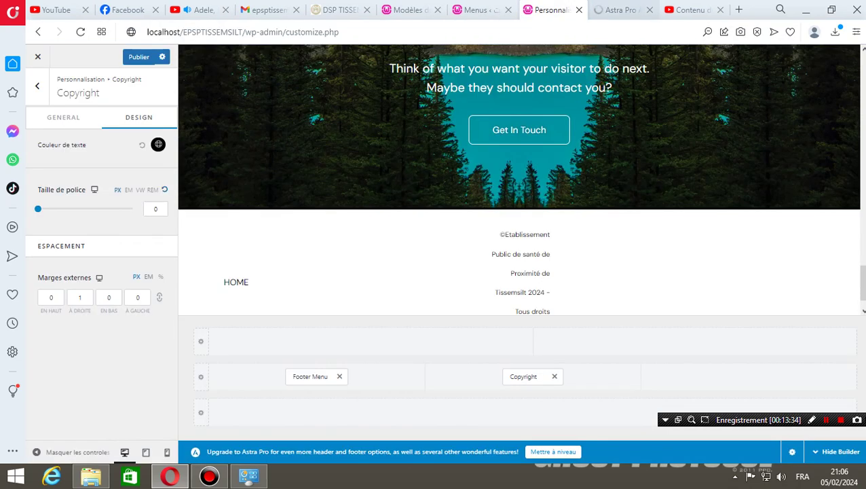
click(621, 9)
click(650, 9)
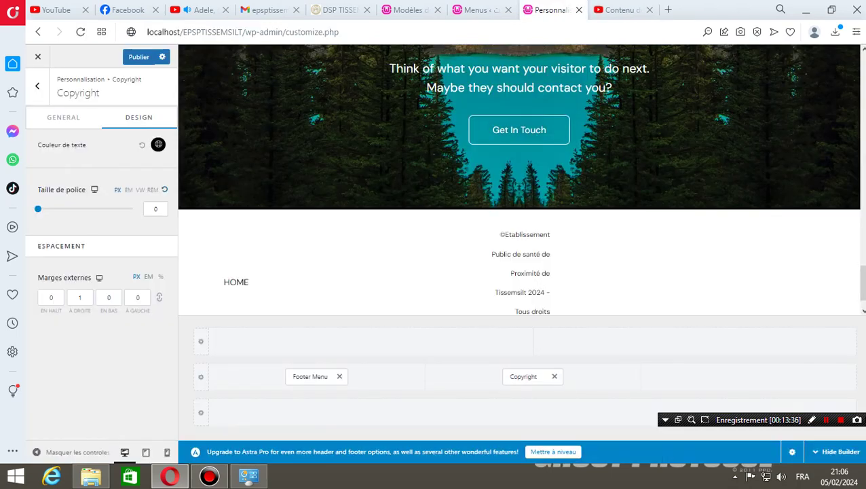
Open the public homepage in a new tab from the WordPress admin and examine its footer
click(453, 9)
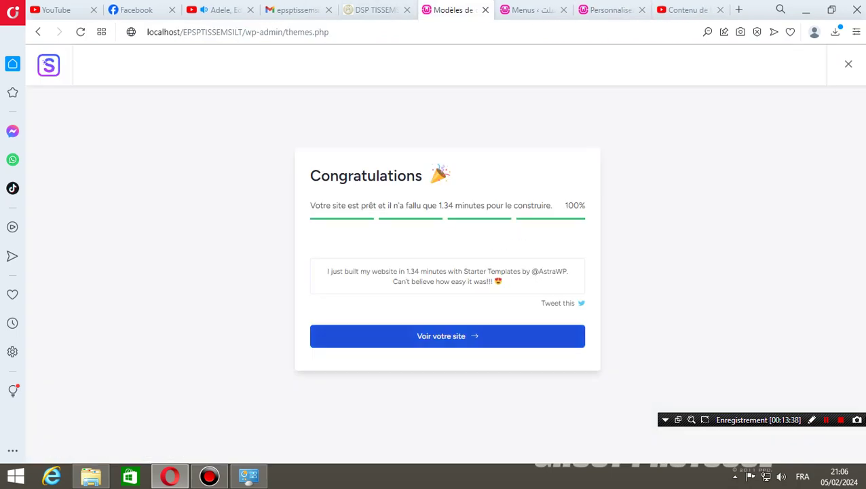
click(527, 10)
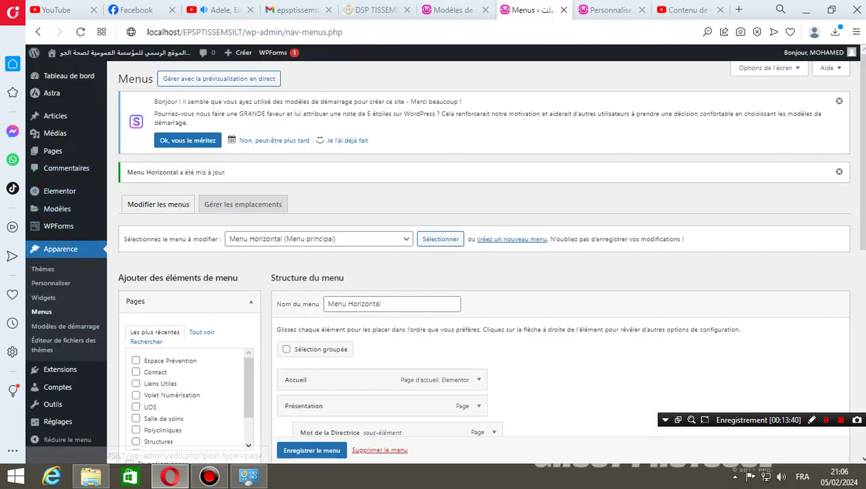
right_click(81, 55)
click(136, 68)
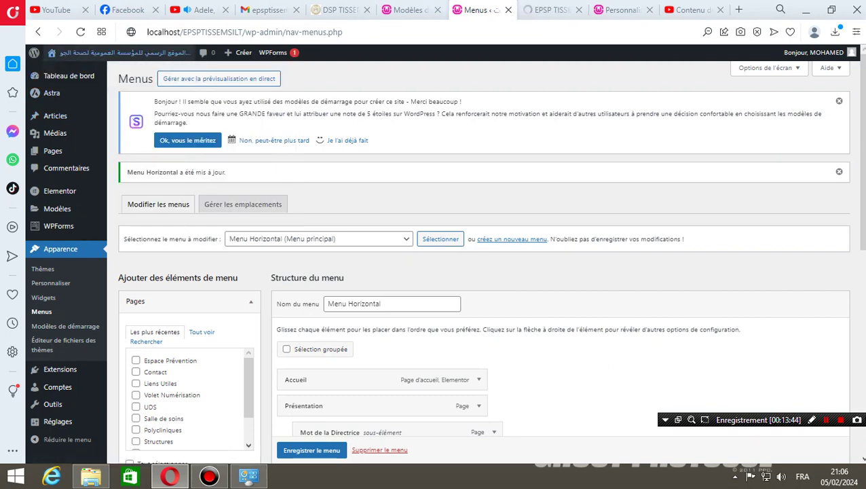
key(ctrl+Tab)
scroll(445, 258, down, 7)
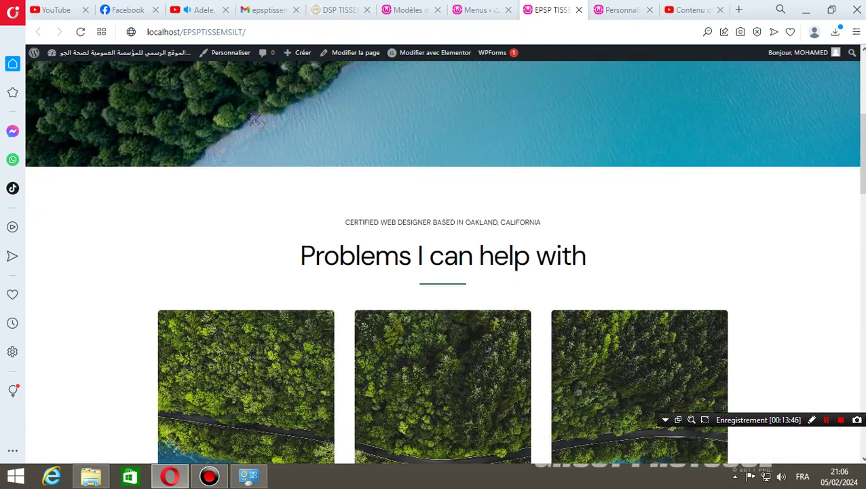
scroll(446, 258, down, 15)
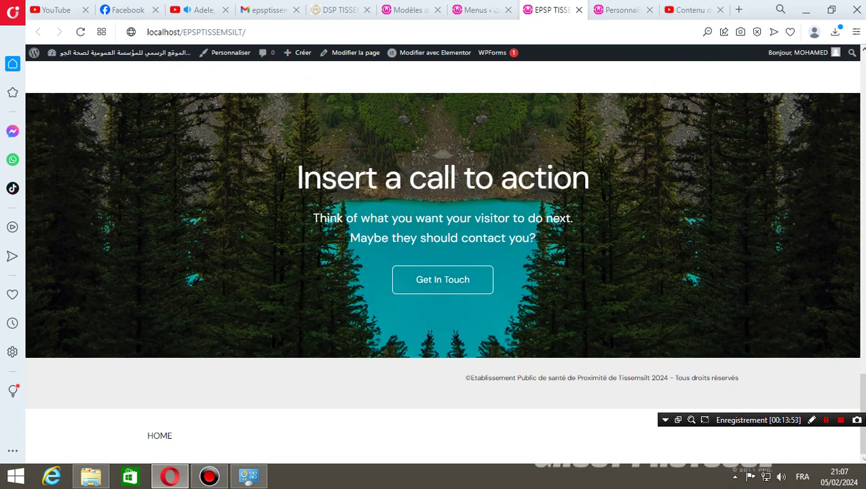
Publish the Copyright element's new placement and margin, and reload the public homepage to check the footer
click(478, 9)
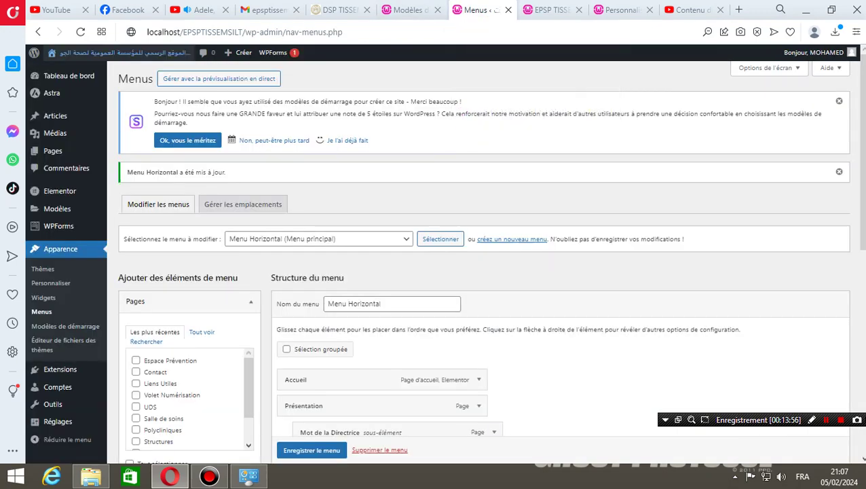
click(551, 9)
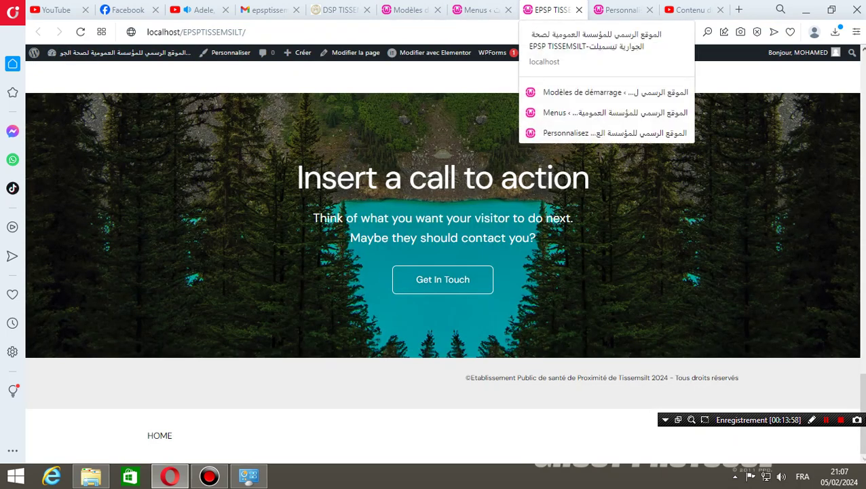
click(621, 10)
scroll(519, 238, down, 1)
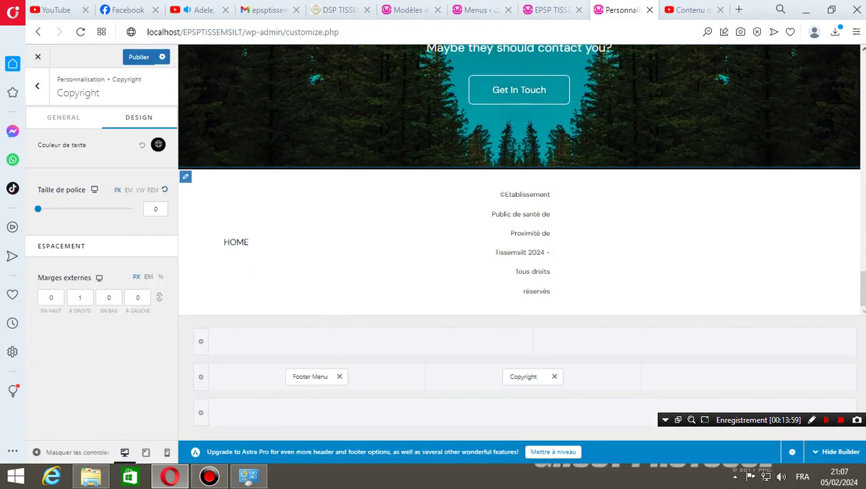
click(139, 56)
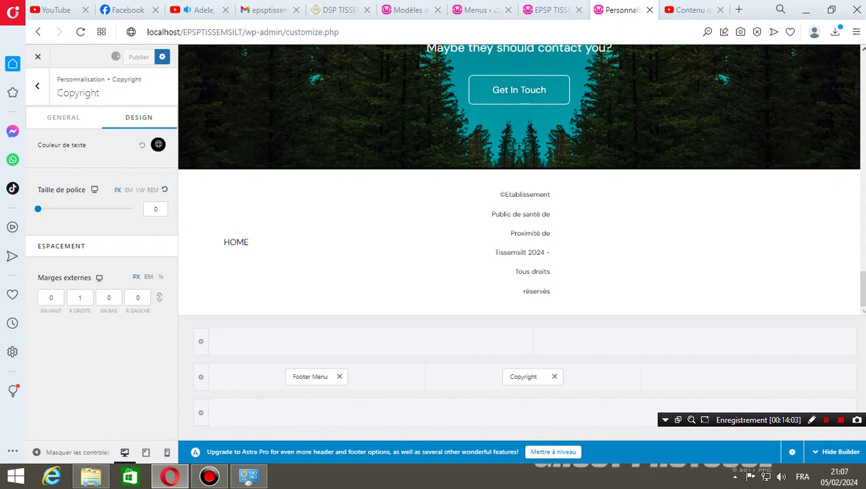
click(552, 9)
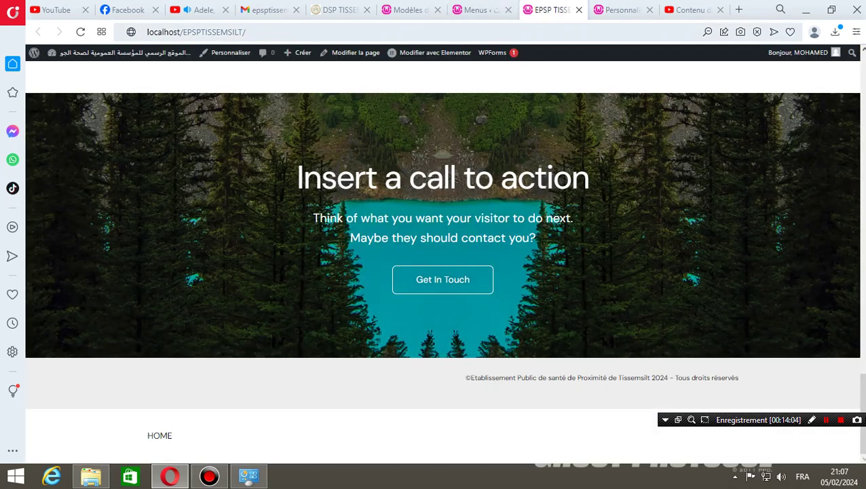
click(196, 32)
key(Return)
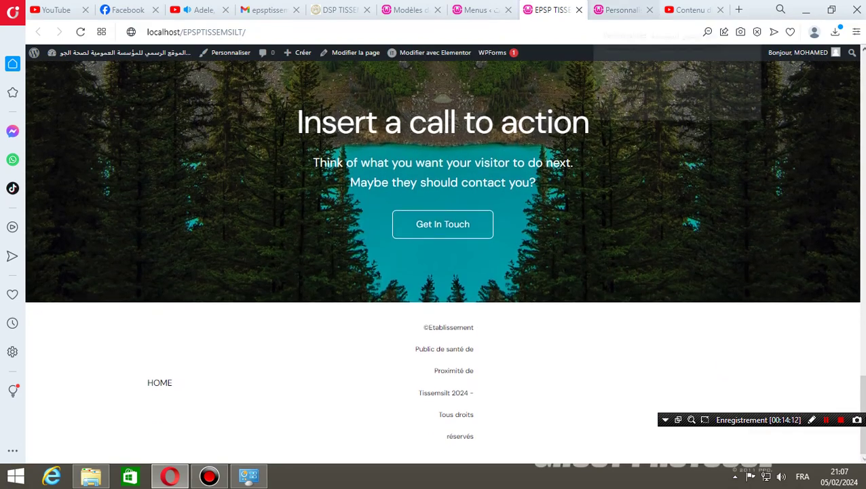
Publish the main footer row with a three-column layout whose middle column is wider, and reload the public homepage
click(621, 10)
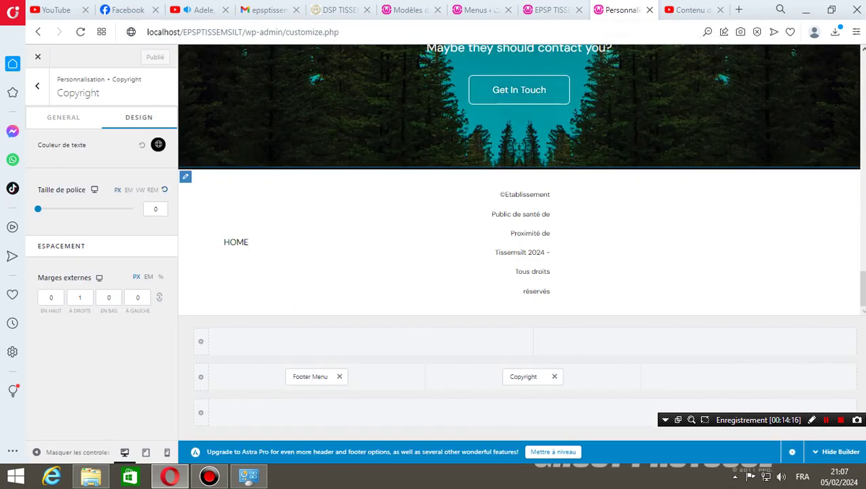
double_click(546, 233)
click(185, 177)
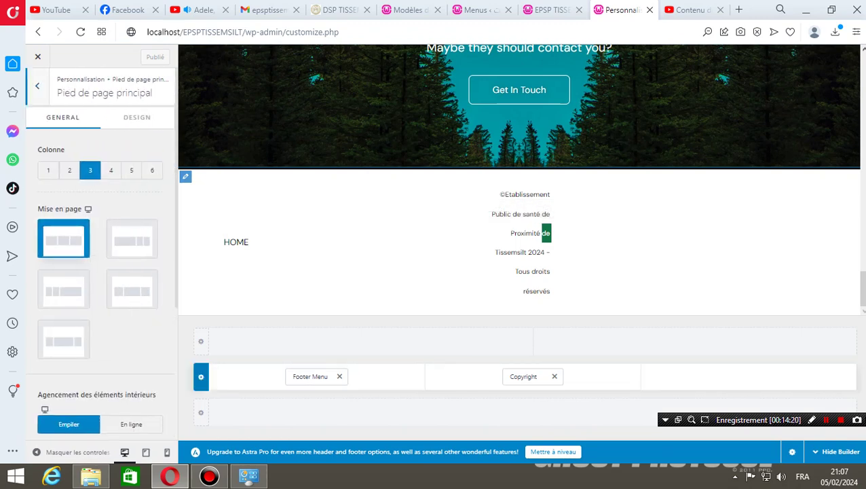
click(132, 289)
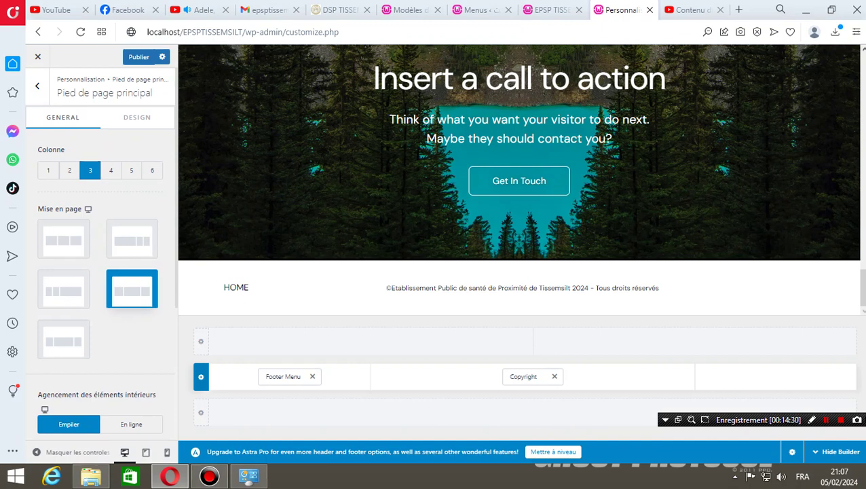
click(139, 56)
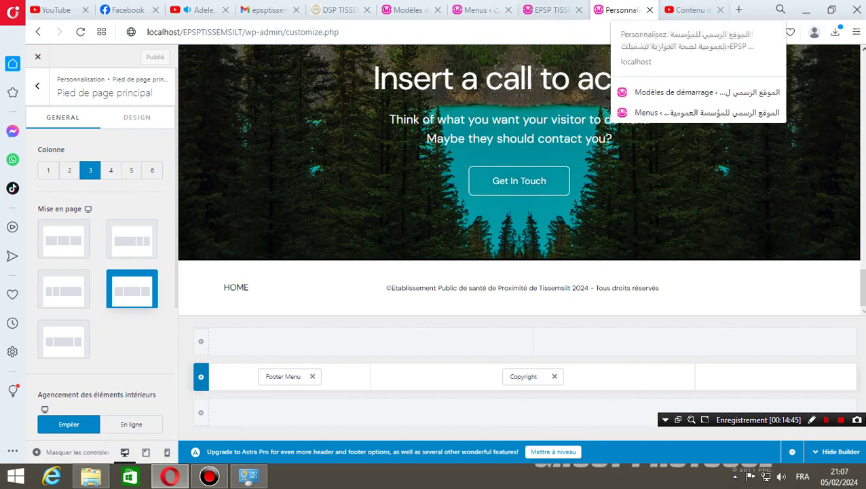
click(551, 9)
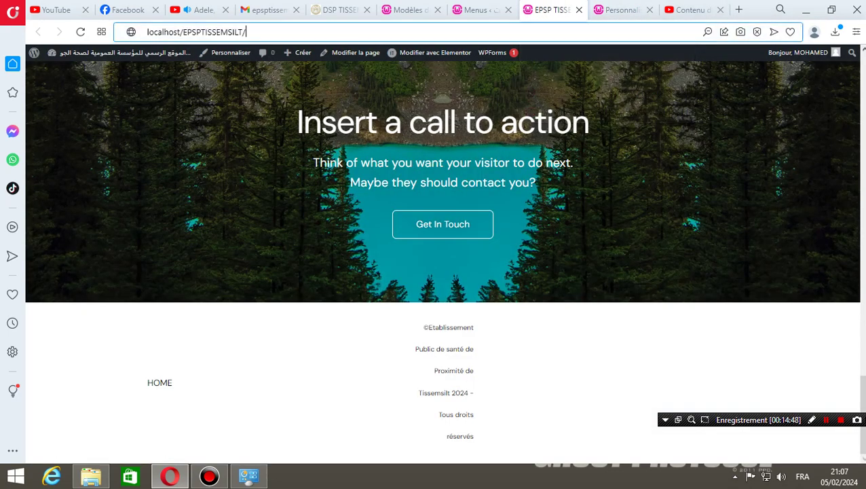
key(Return)
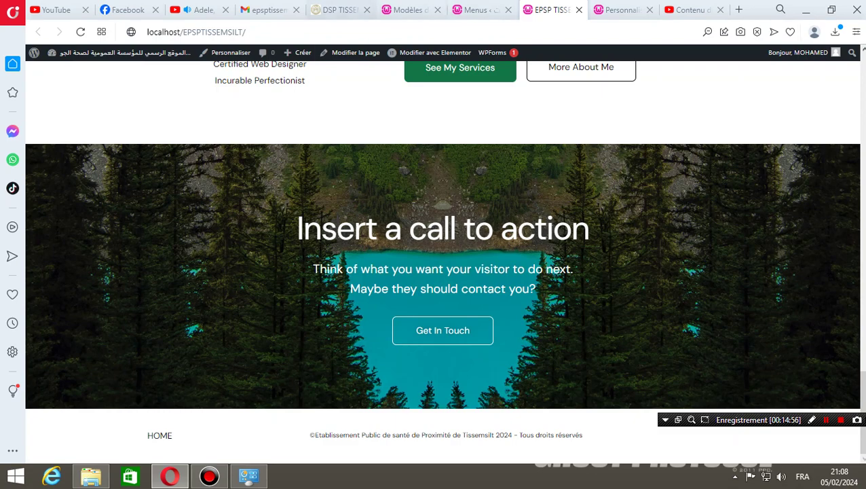
Set the font size of the whole copyright notice in the Copyright element's text to 12pt
click(479, 9)
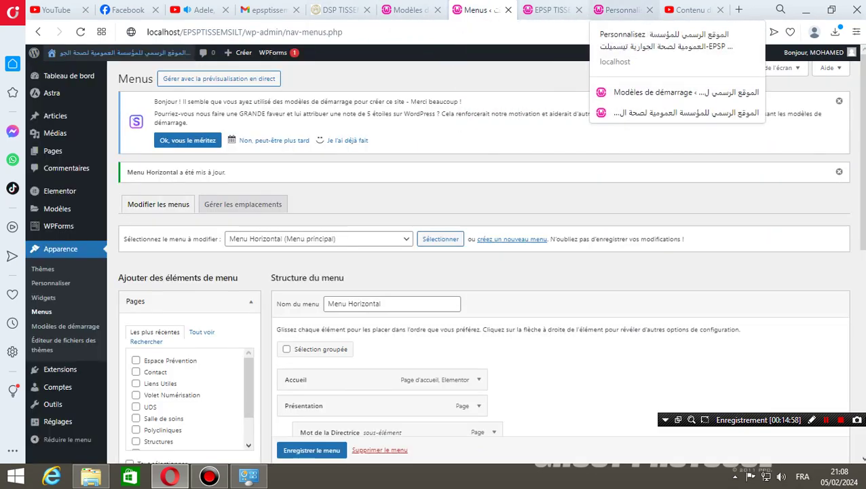
click(618, 10)
click(524, 376)
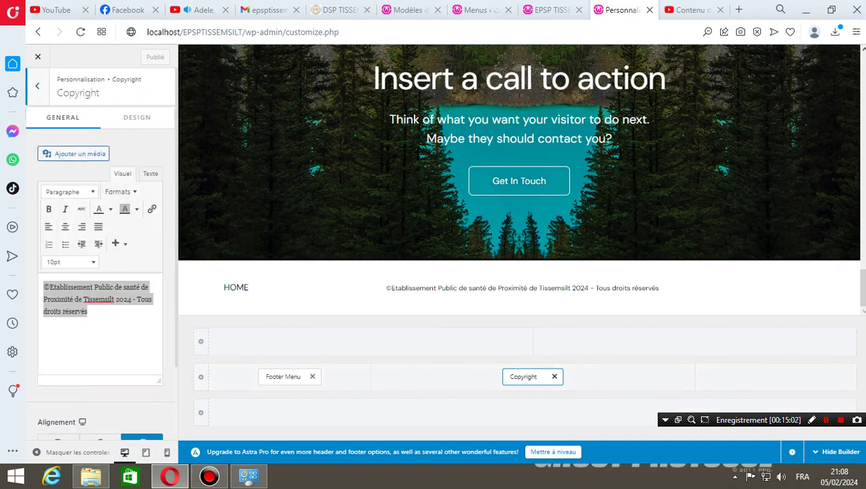
click(71, 261)
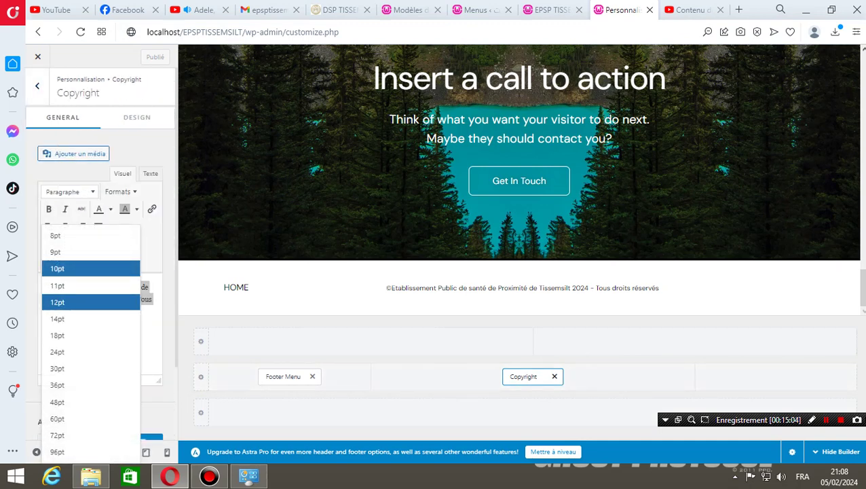
click(57, 302)
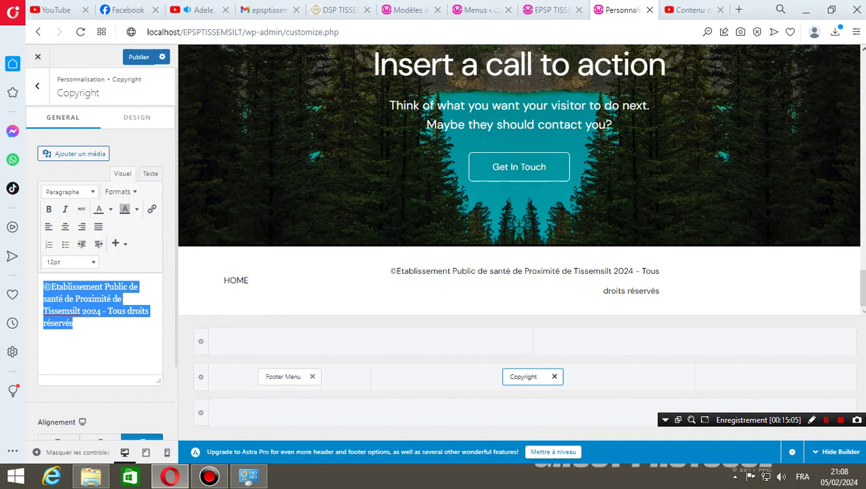
Reduce the font size of the whole copyright notice to 11pt
click(71, 262)
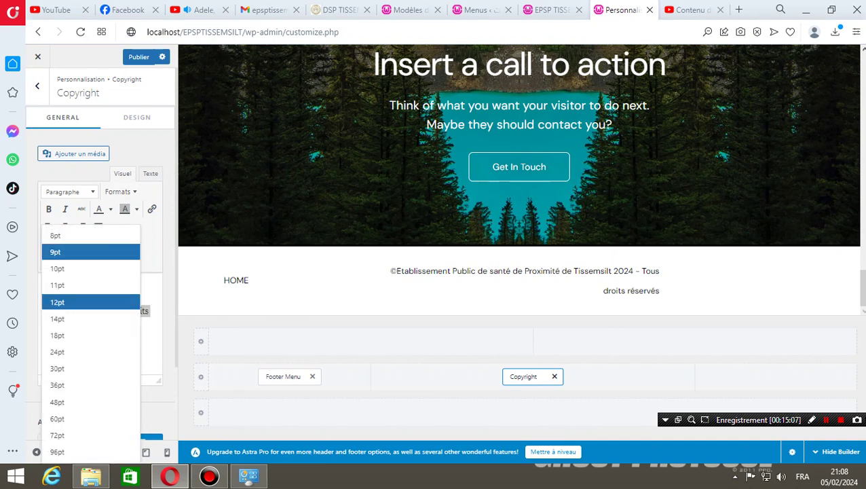
click(57, 285)
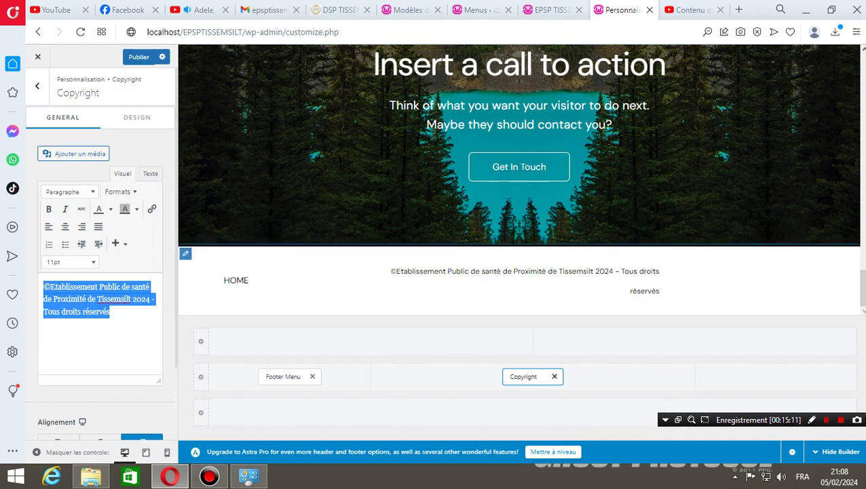
Try different column counts for the main footer row, settling on the three-column layout with the widest middle column
click(185, 254)
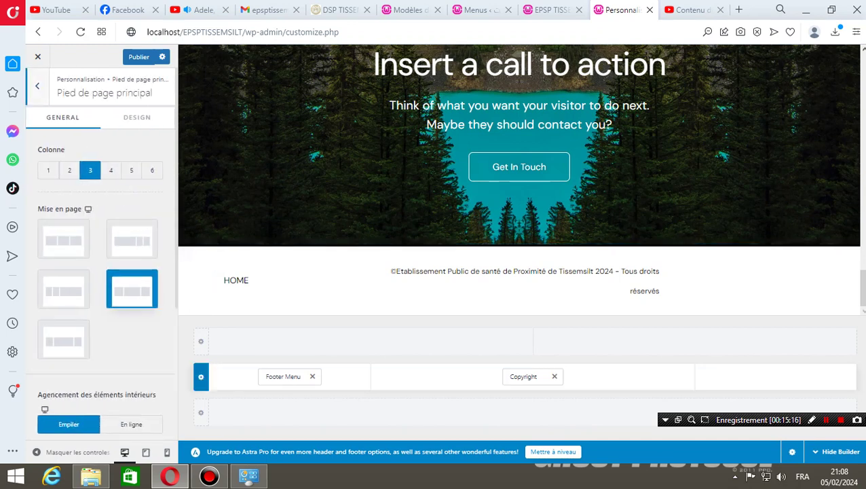
scroll(100, 258, down, 1)
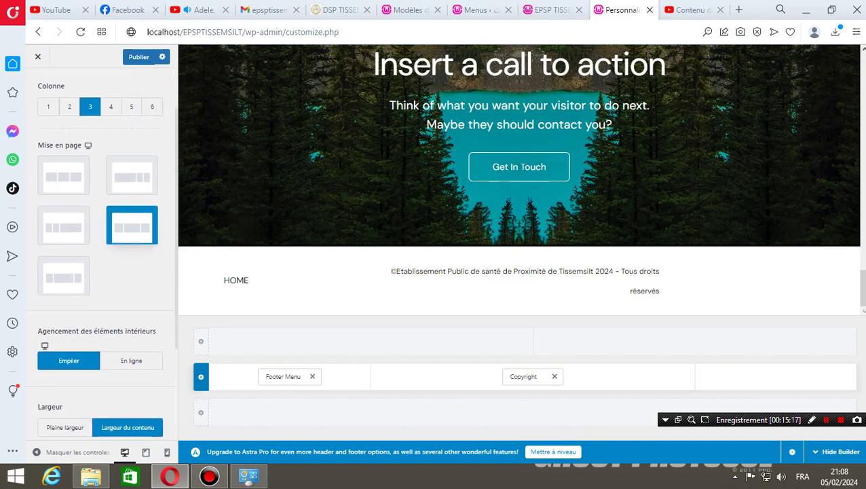
click(111, 106)
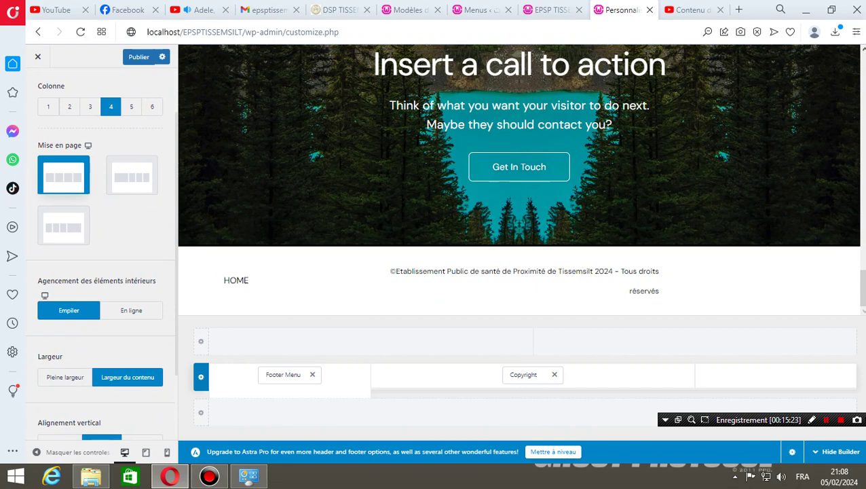
click(48, 107)
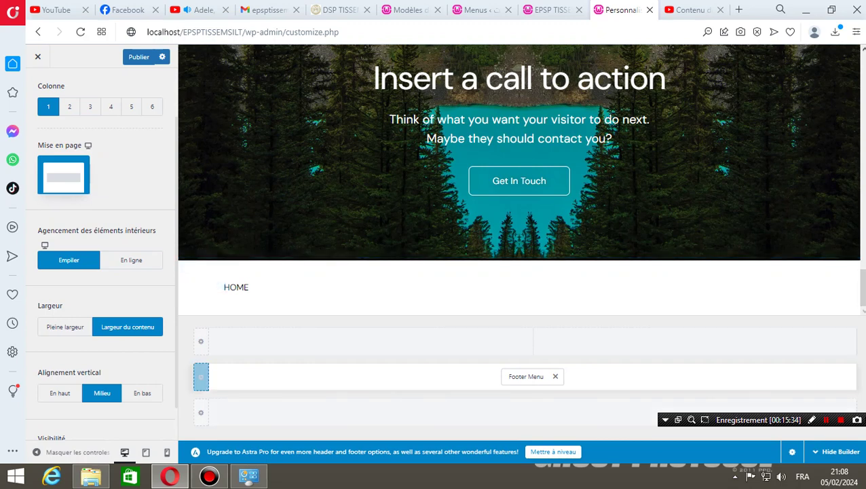
click(69, 106)
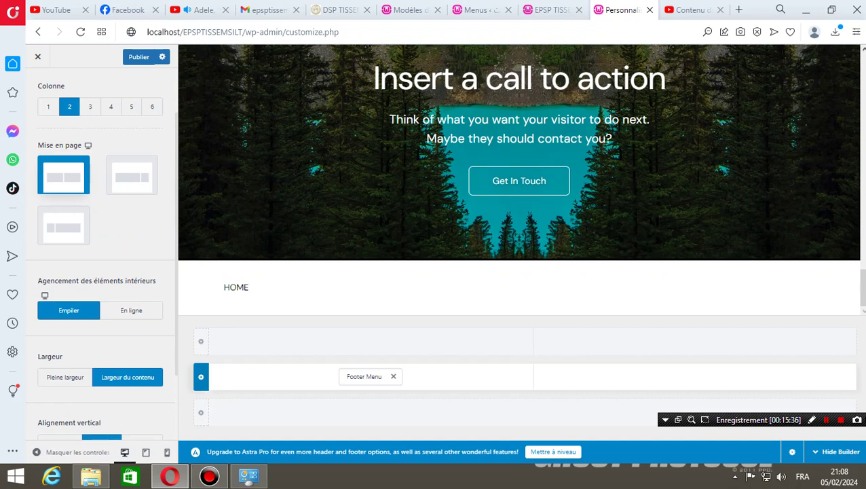
click(90, 107)
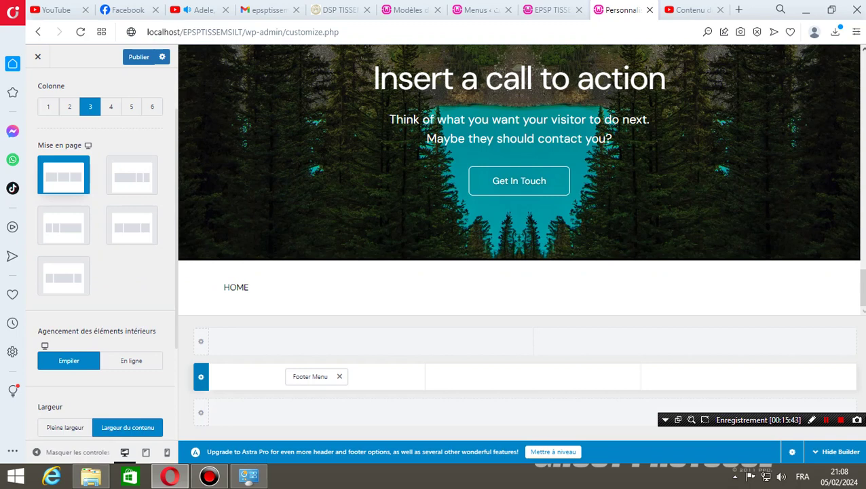
click(63, 276)
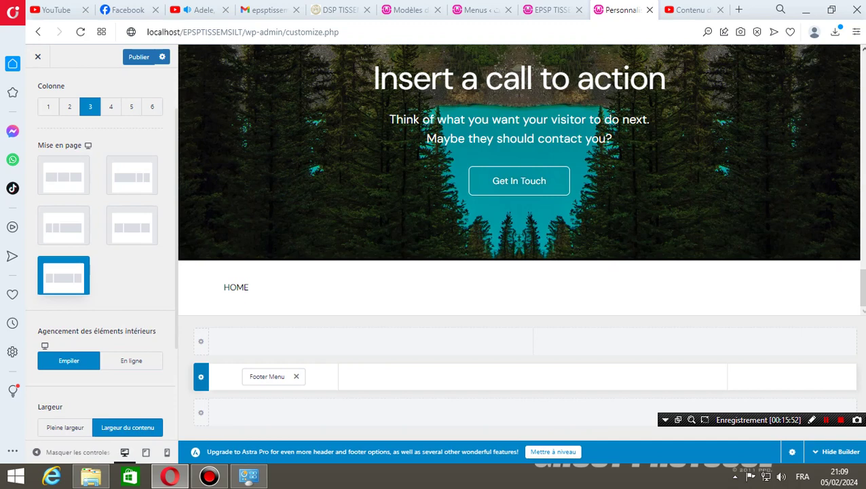
scroll(100, 252, down, 2)
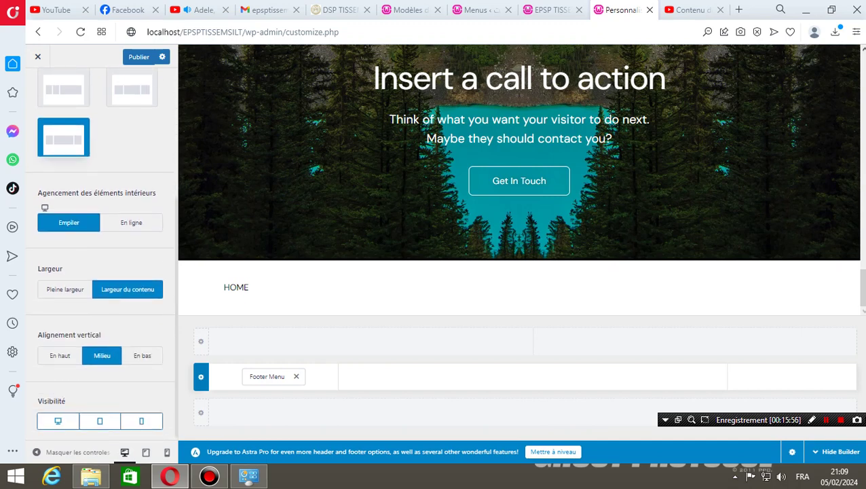
click(371, 340)
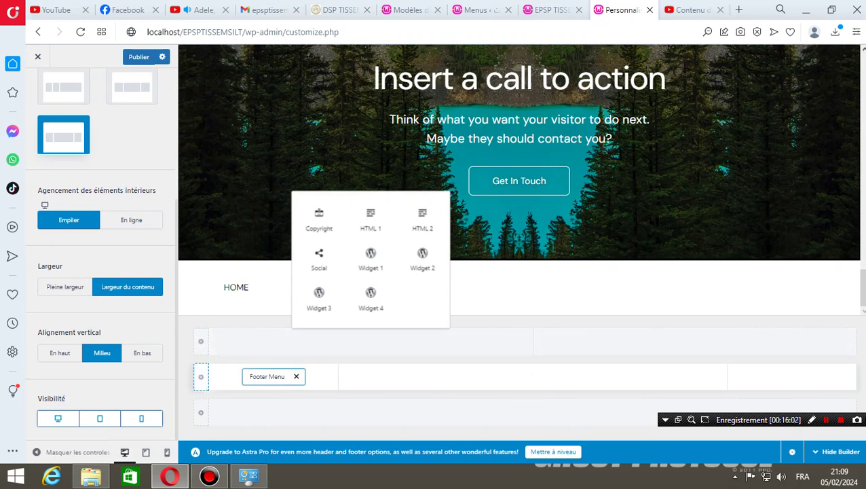
click(267, 376)
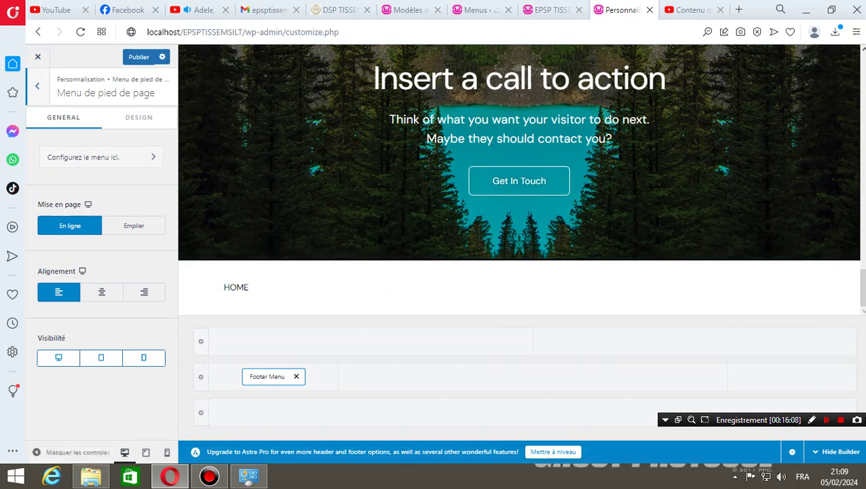
click(38, 86)
Centre-align the Copyright element and publish the footer changes
click(100, 155)
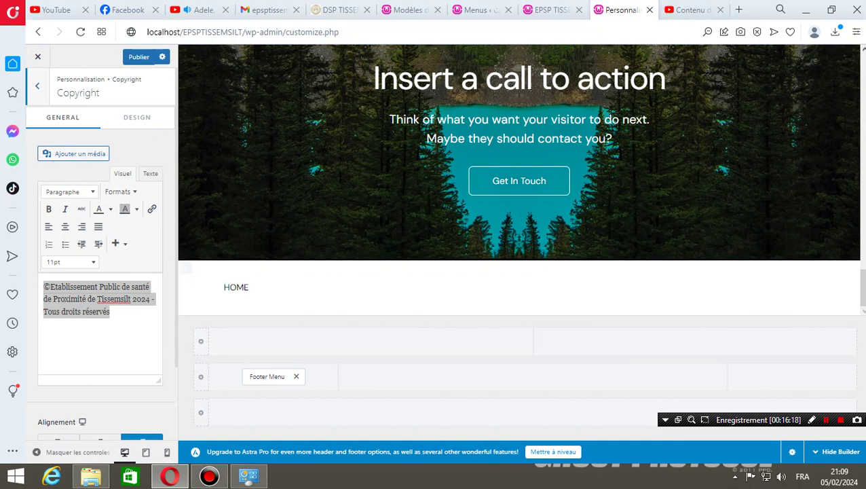
scroll(100, 253, down, 2)
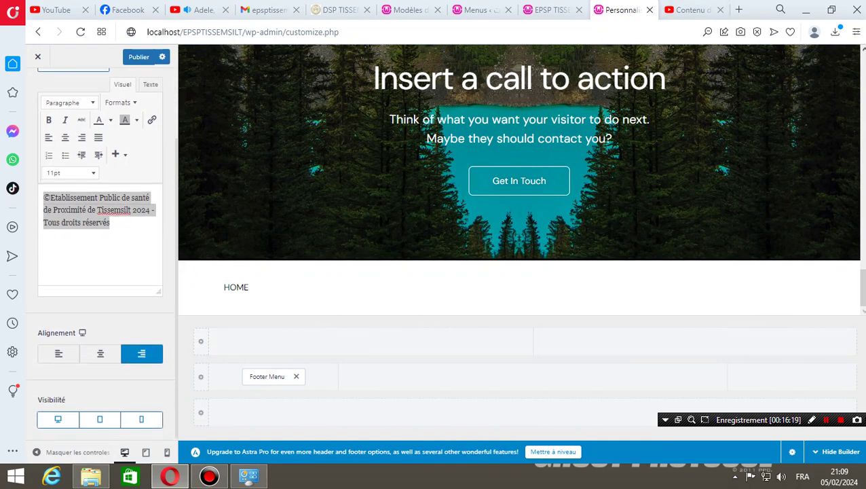
click(100, 353)
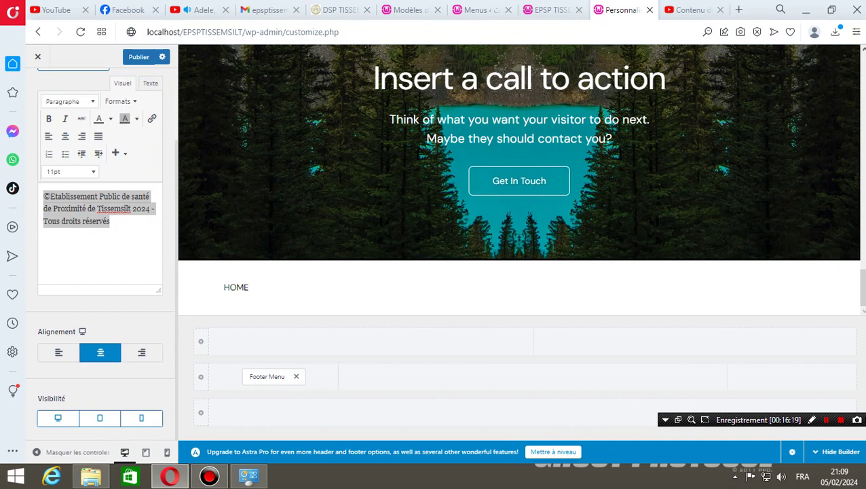
click(139, 57)
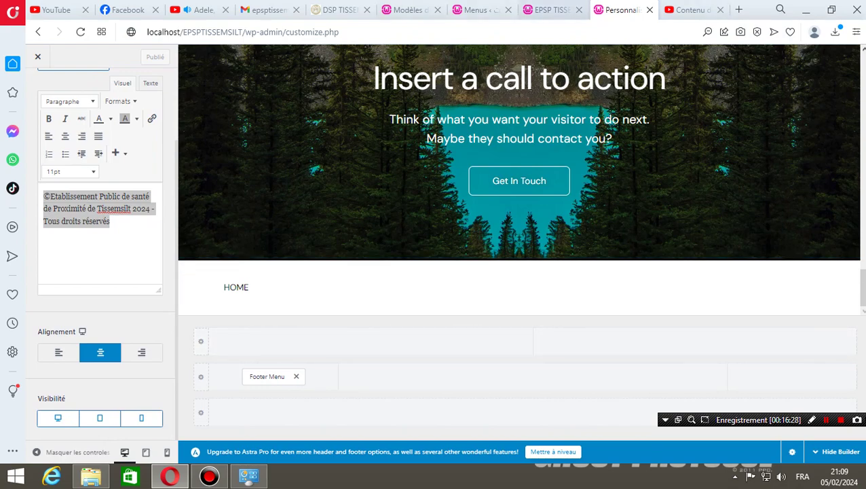
Reload the public homepage and examine its footer
click(554, 9)
key(ctrl+a)
key(Return)
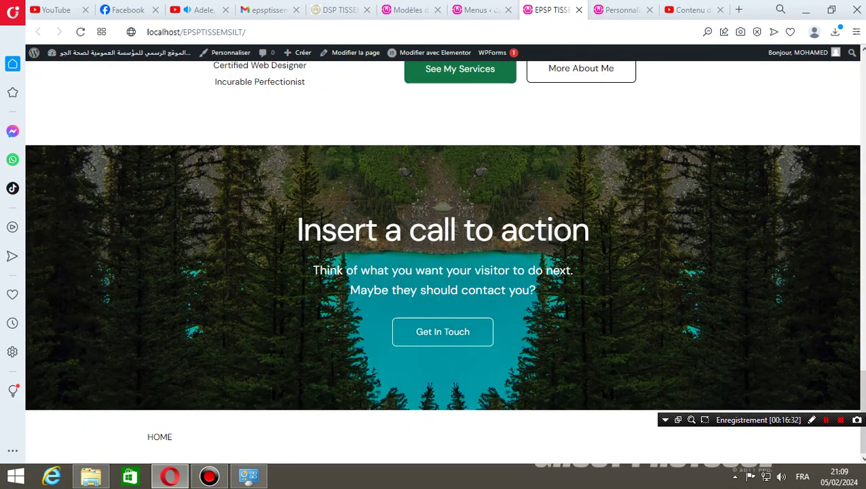
scroll(443, 265, up, 10)
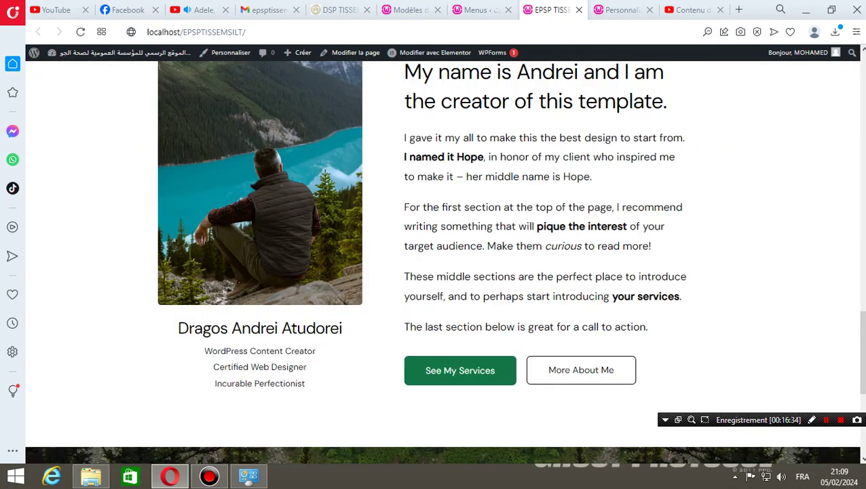
scroll(443, 265, down, 10)
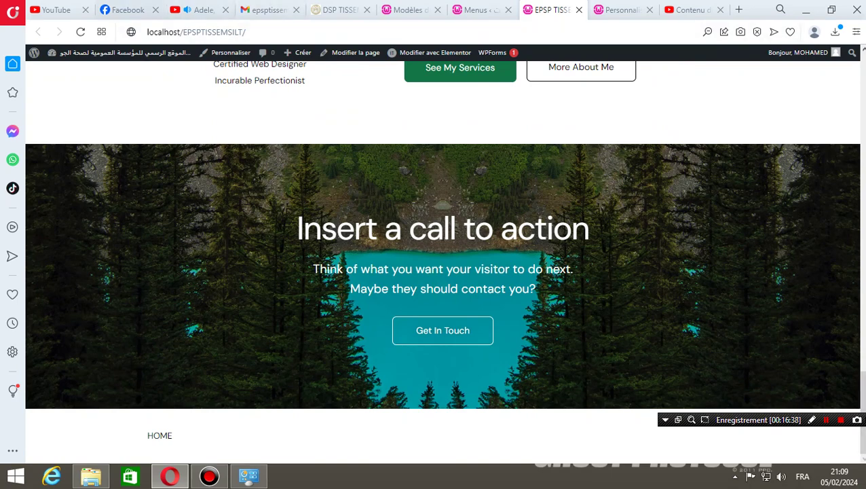
click(479, 9)
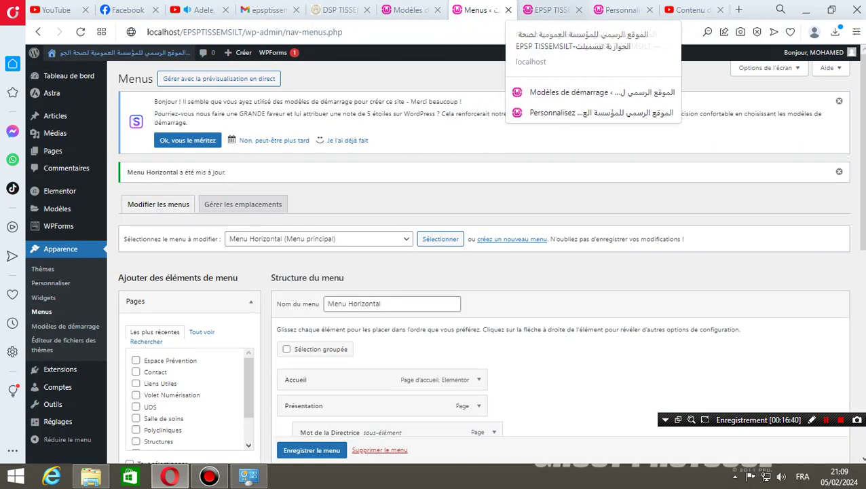
Return to the customizer's footer elements and move Footer Menu from the main footer row to the lowest row
click(620, 10)
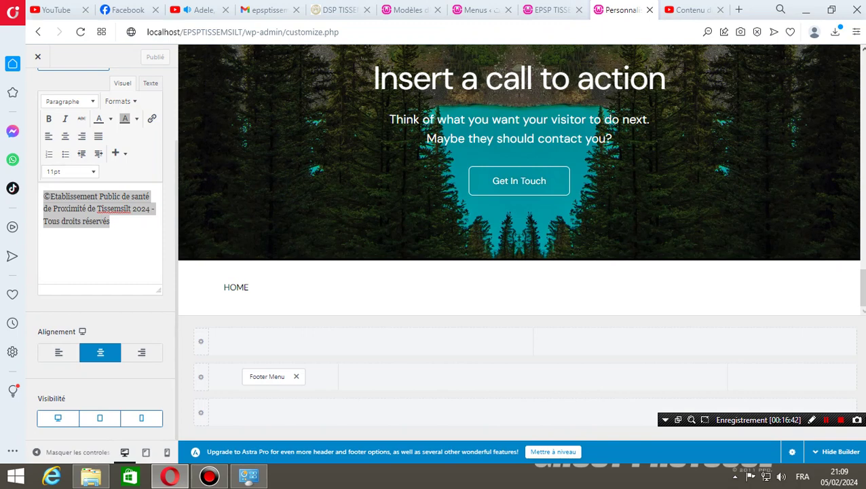
scroll(81, 245, up, 2)
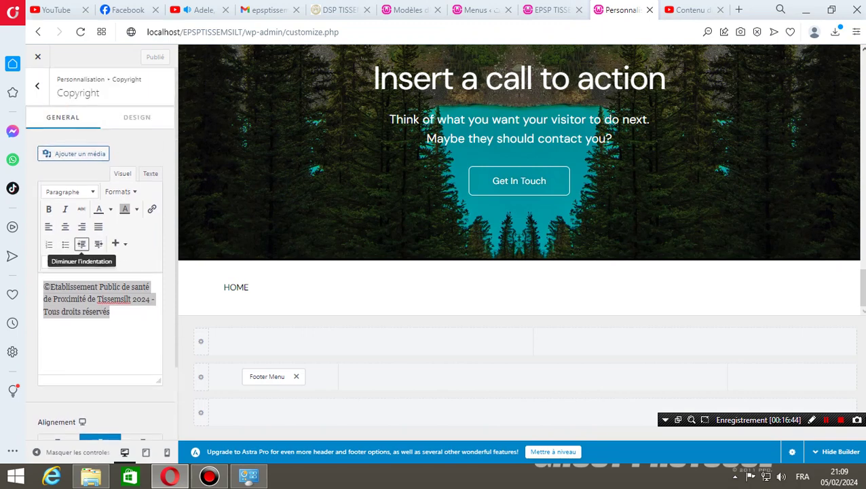
click(38, 84)
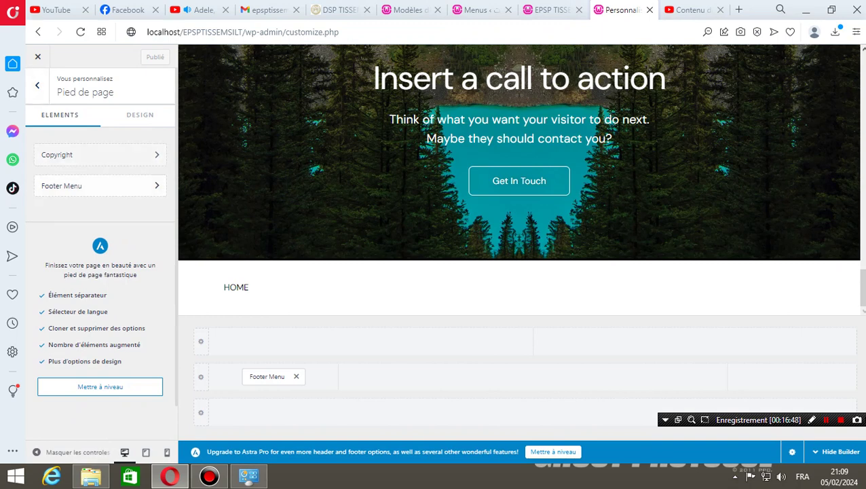
drag(273, 376, 272, 372)
drag(272, 404, 533, 412)
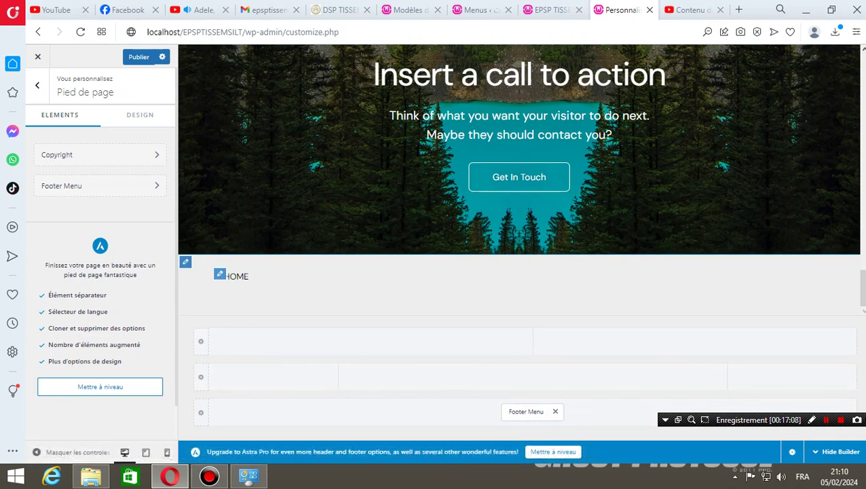
Open the menu location settings from the footer menu, then close the customizer and discard the unpublished changes
click(219, 273)
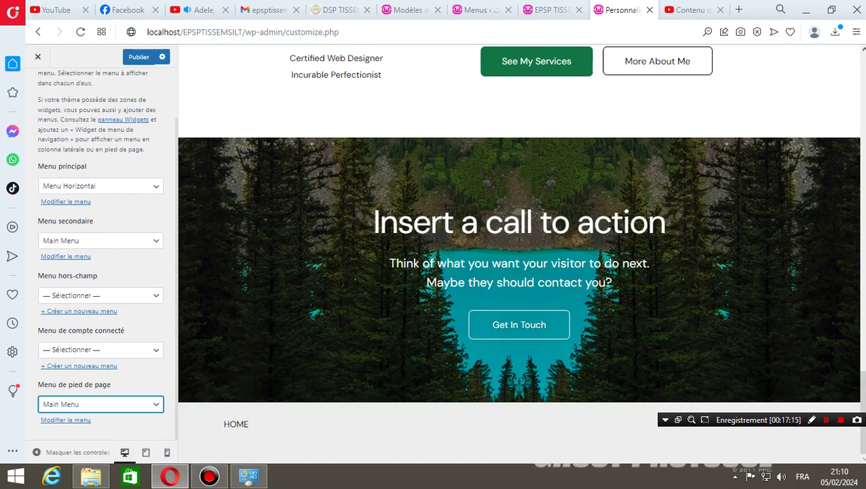
click(101, 185)
click(101, 220)
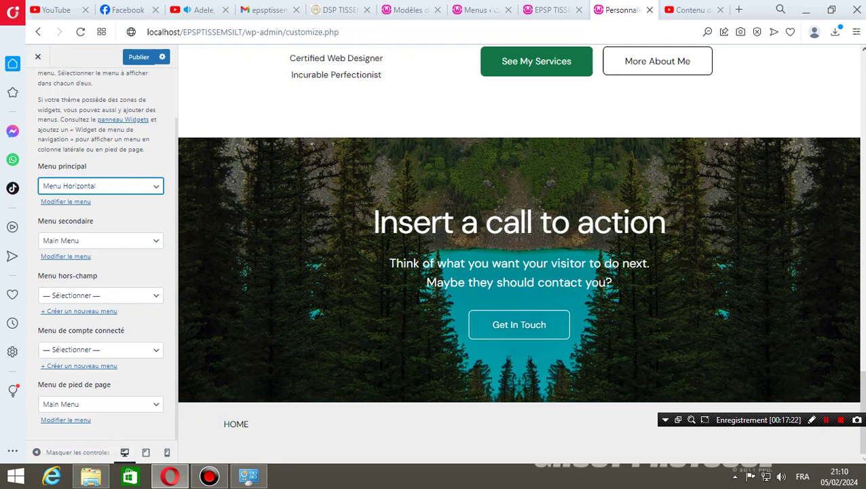
click(39, 56)
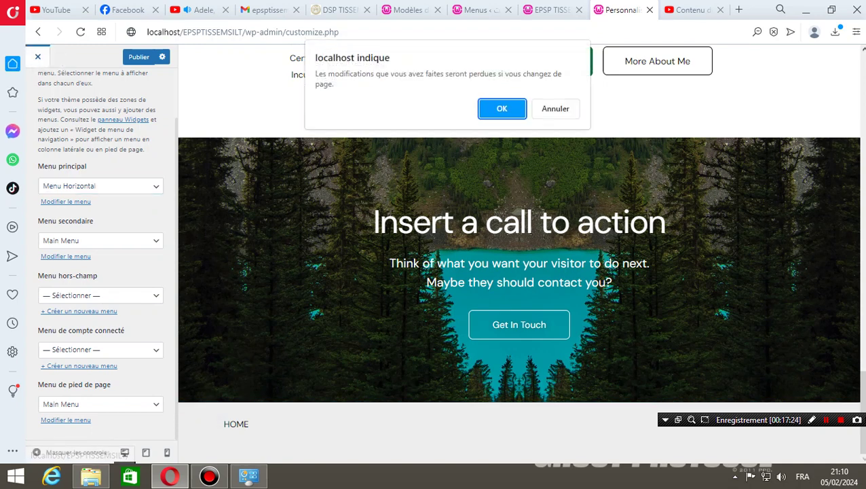
key(Return)
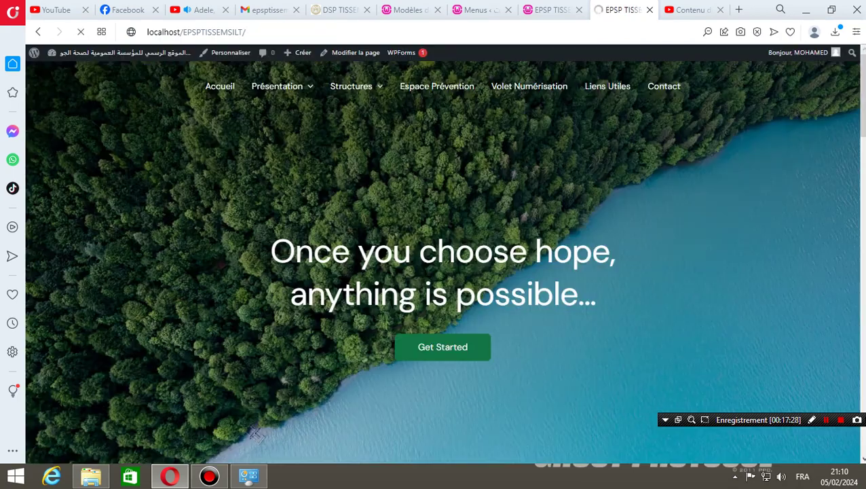
Reopen the site customizer from the public homepage and open the footer builder
scroll(256, 435, down, 5)
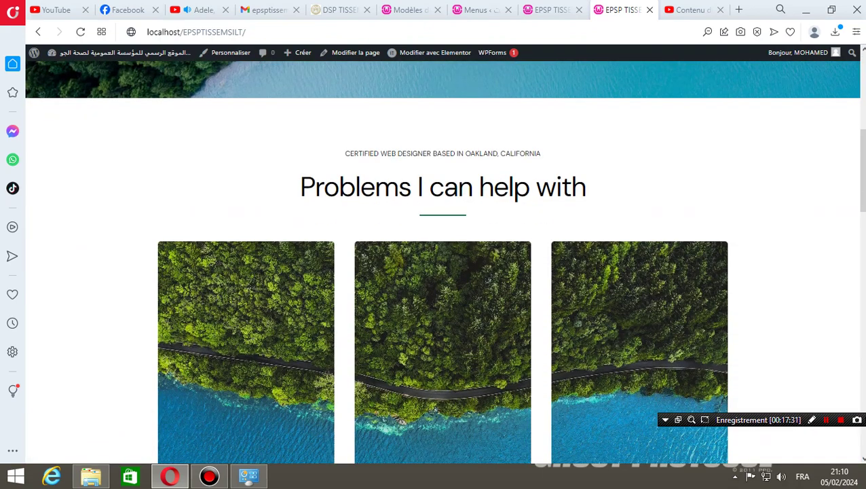
click(224, 53)
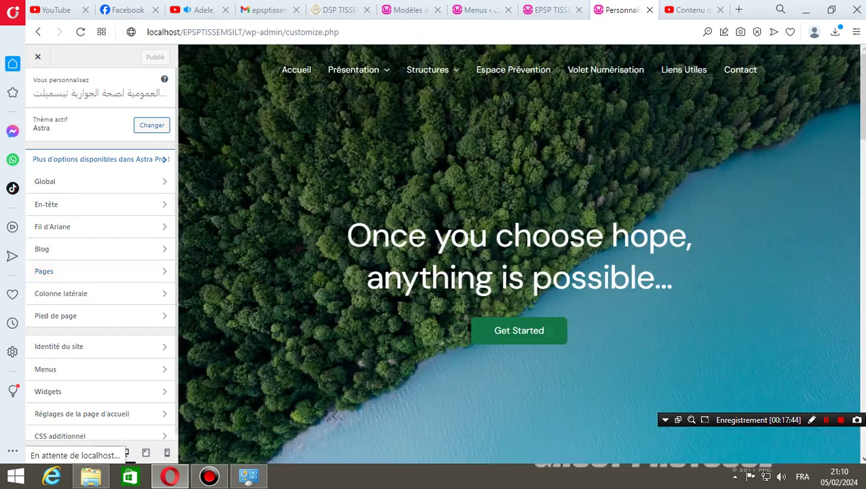
drag(862, 96, 862, 413)
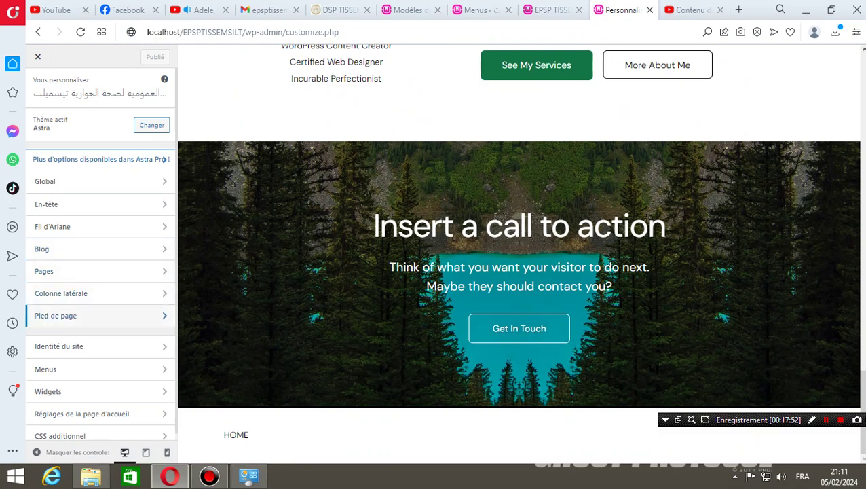
click(61, 315)
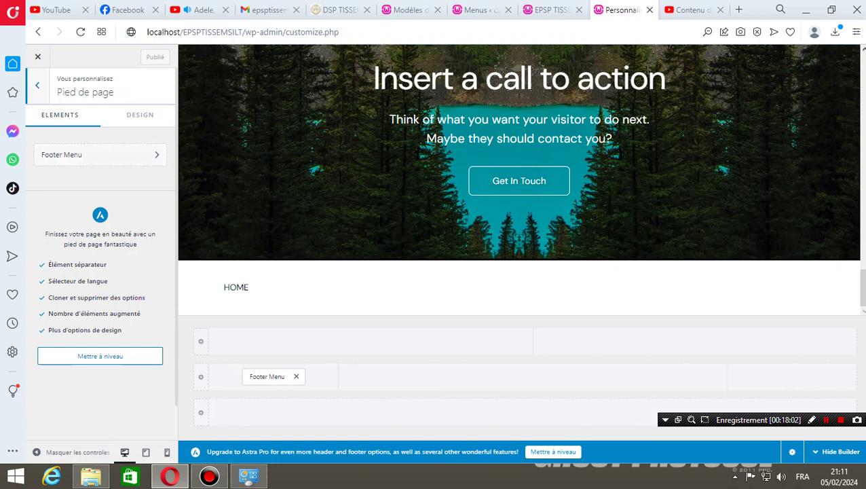
Set the main footer row to five columns, trying four columns first
click(185, 267)
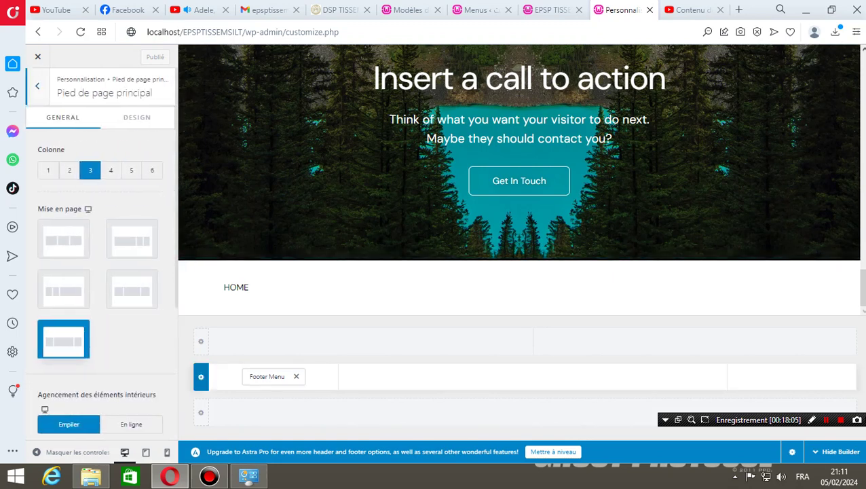
click(110, 170)
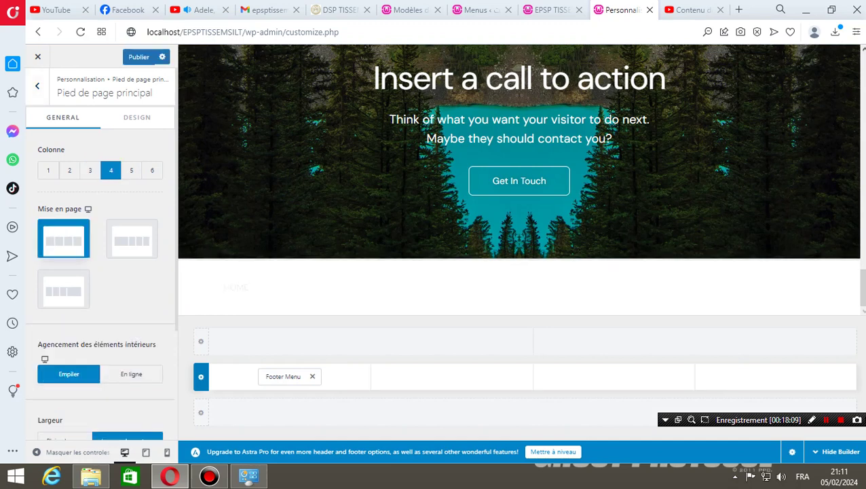
click(131, 169)
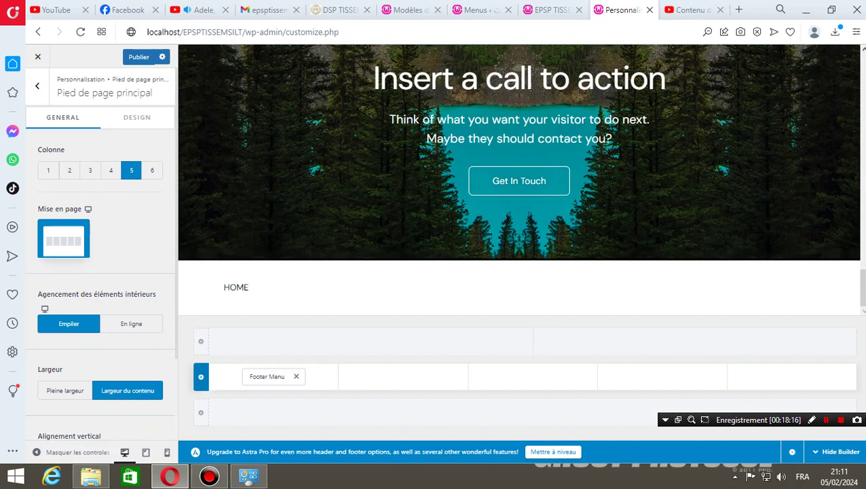
Set the main footer row to four columns, trying six, one, two and three columns first
click(152, 170)
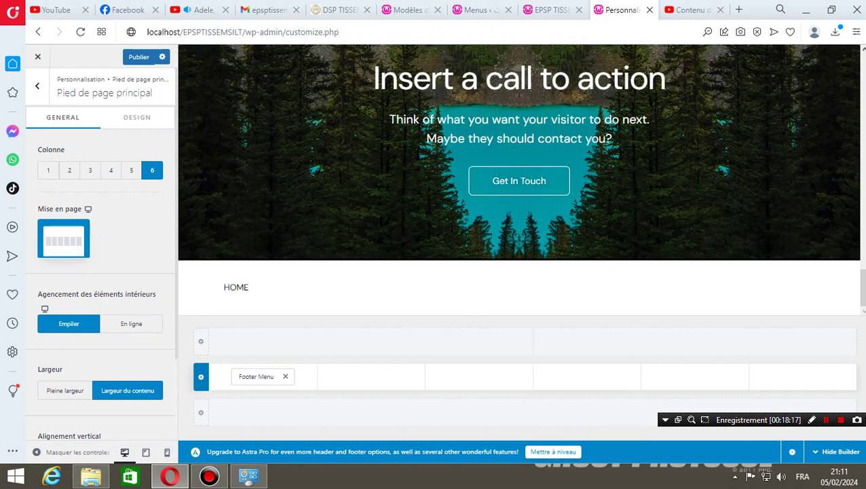
click(49, 170)
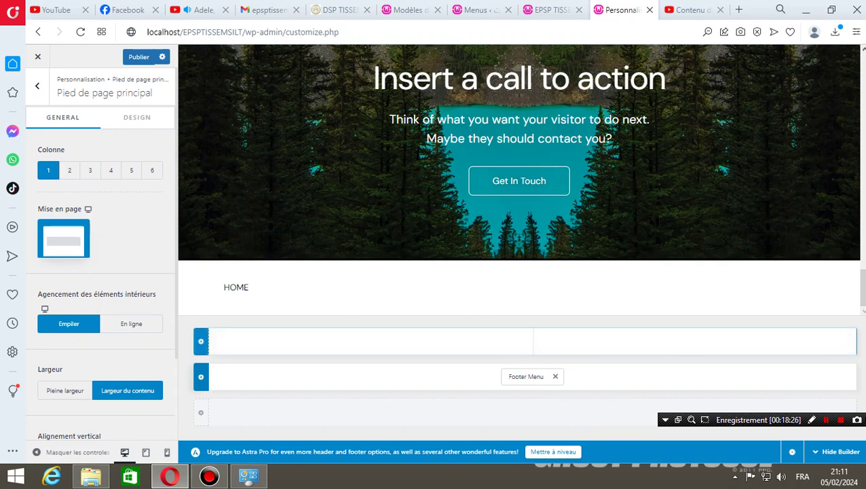
click(201, 341)
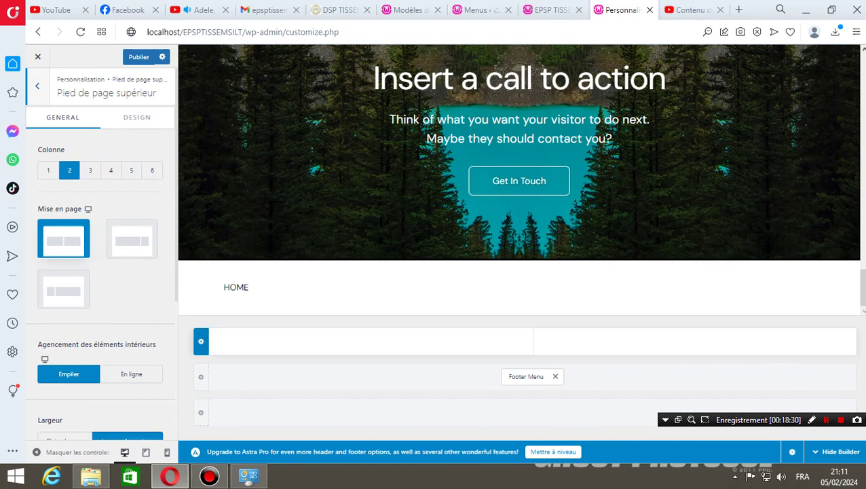
click(201, 377)
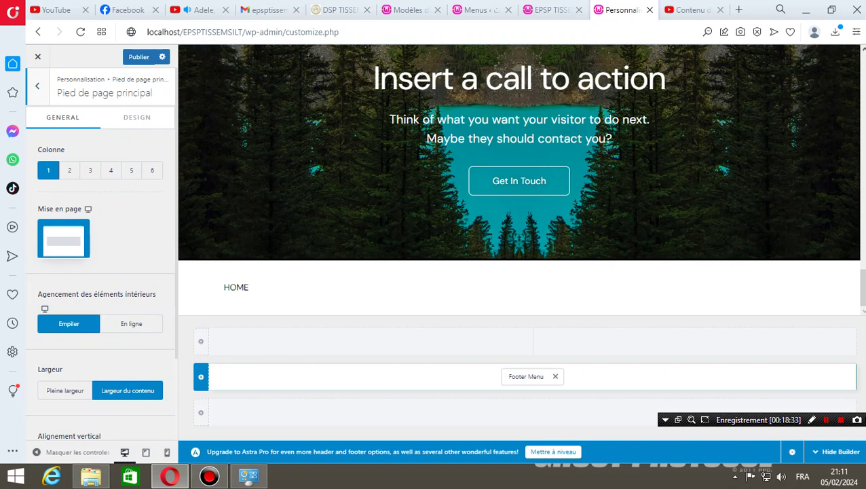
click(69, 170)
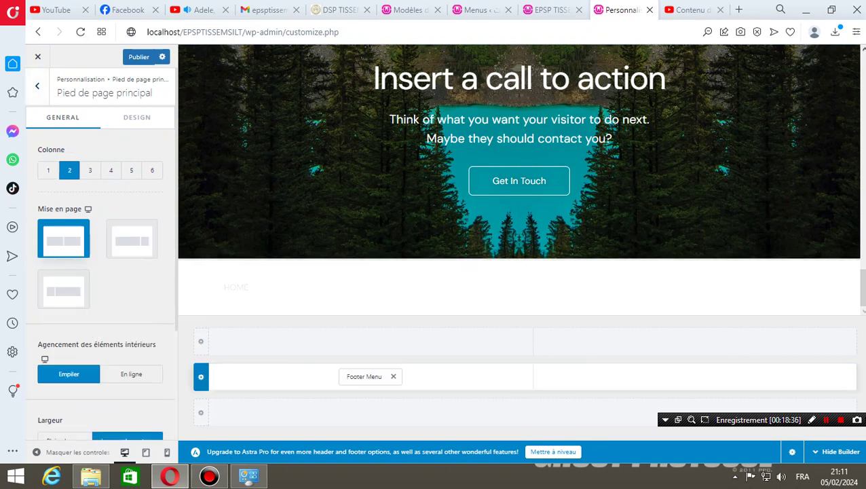
click(90, 170)
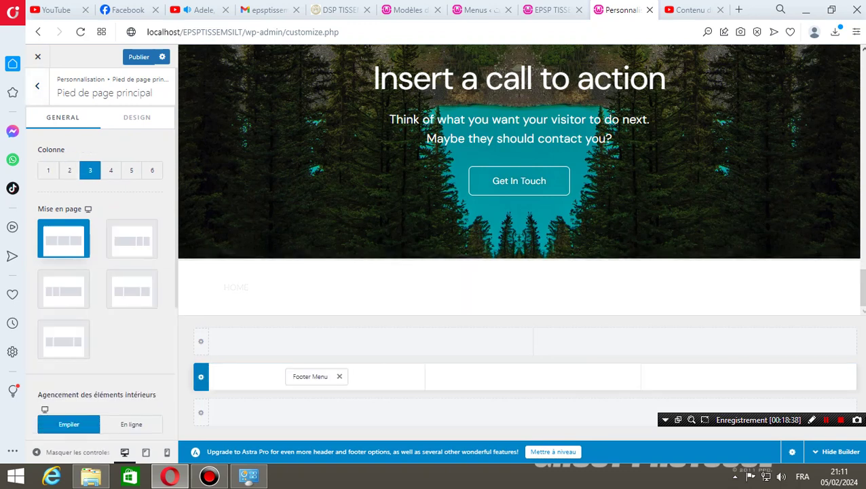
click(110, 169)
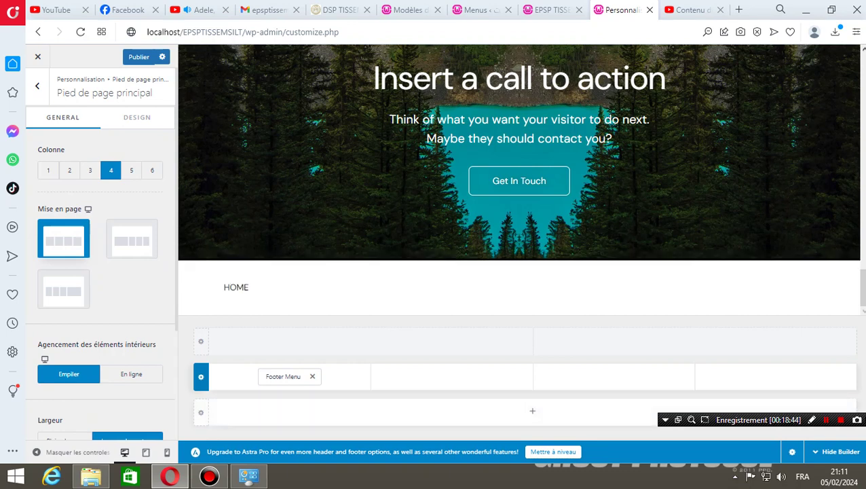
Add the Copyright element to the empty lowest footer row
click(201, 412)
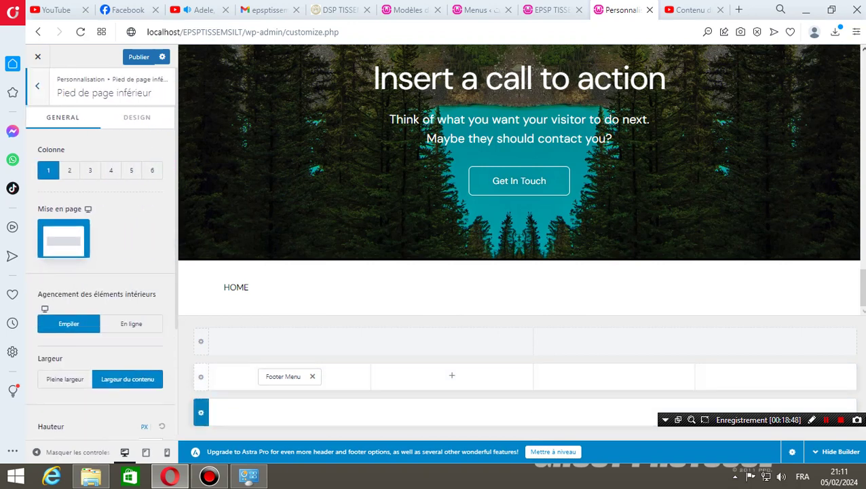
click(614, 375)
click(532, 411)
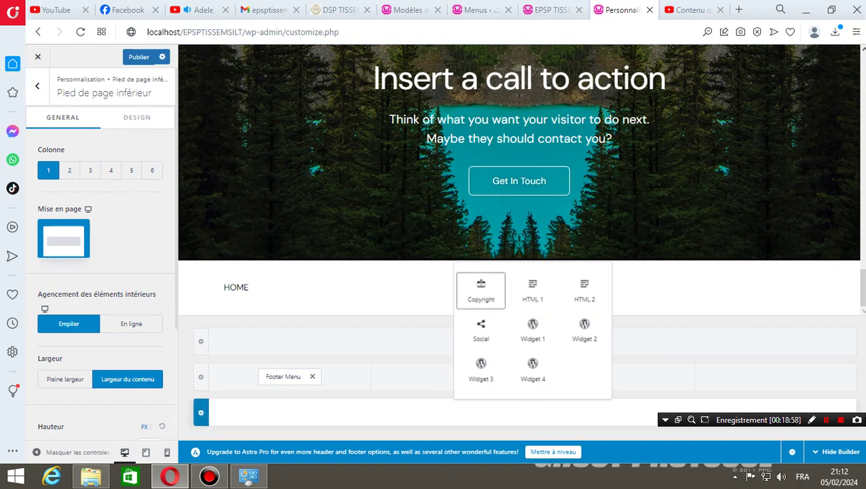
click(481, 291)
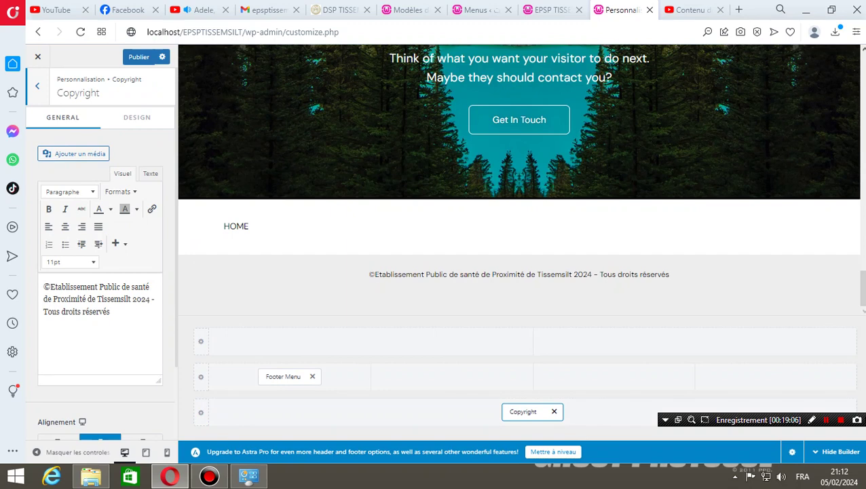
Set the whole copyright text to 12pt and publish the customizer changes
scroll(100, 251, down, 2)
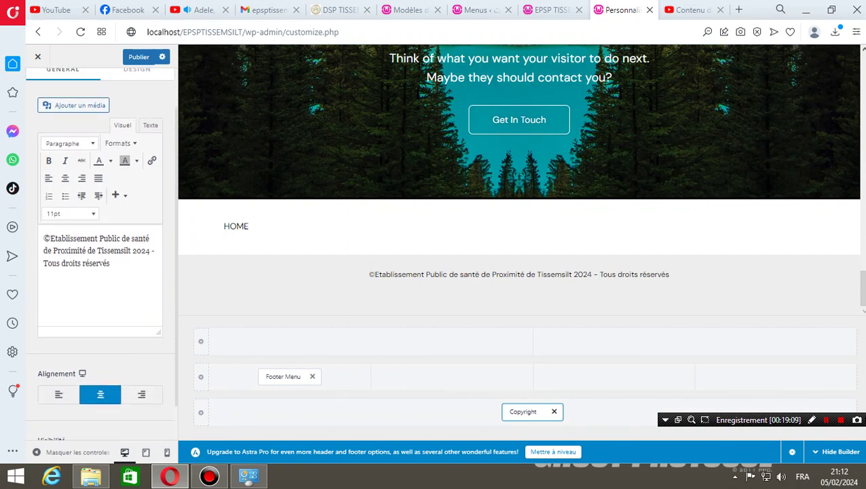
scroll(101, 251, up, 2)
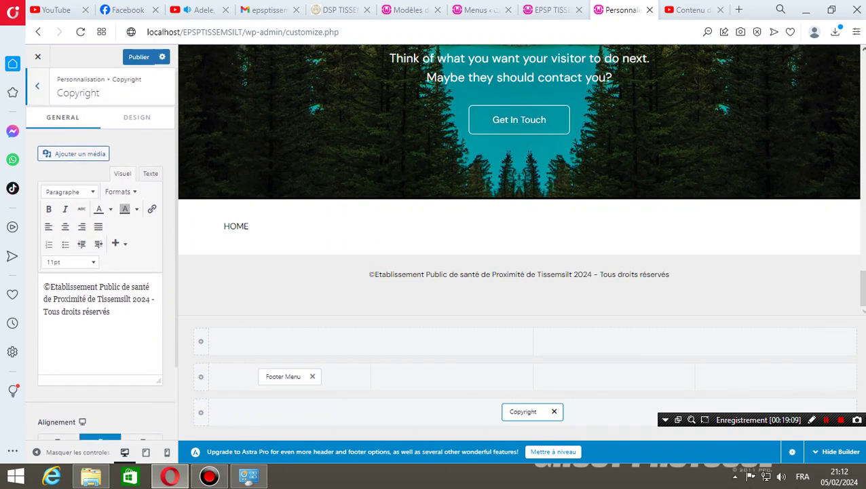
click(68, 262)
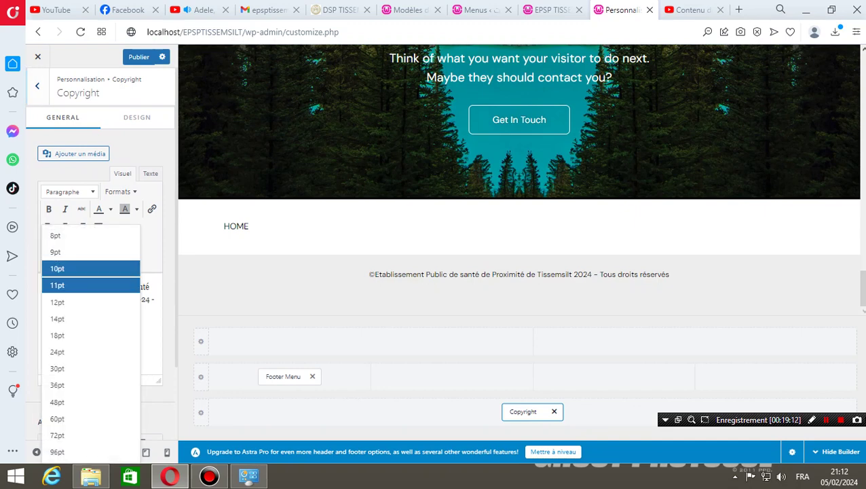
click(57, 301)
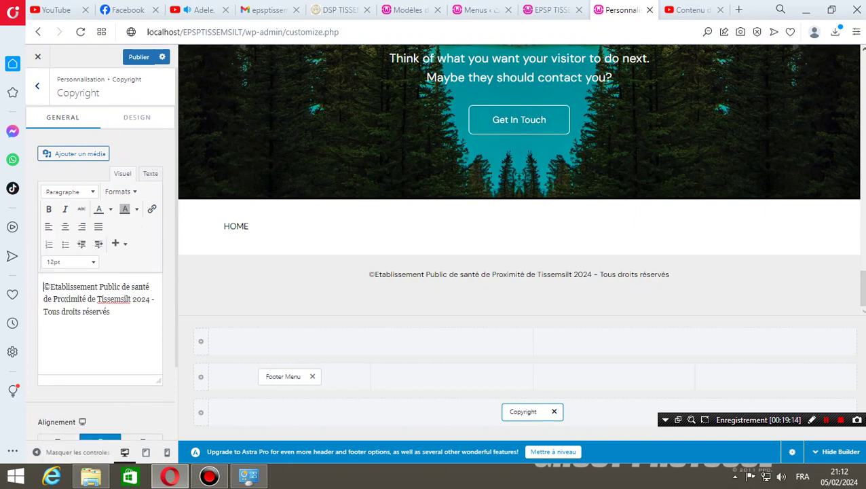
drag(44, 286, 110, 312)
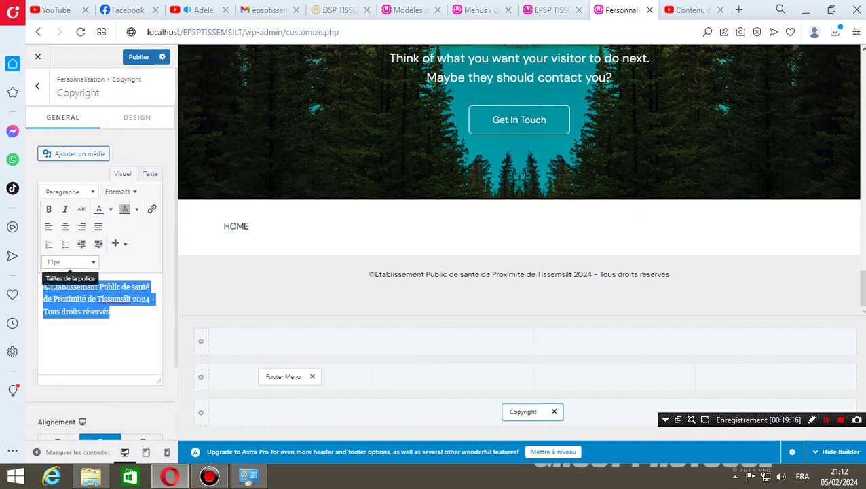
click(68, 263)
click(57, 301)
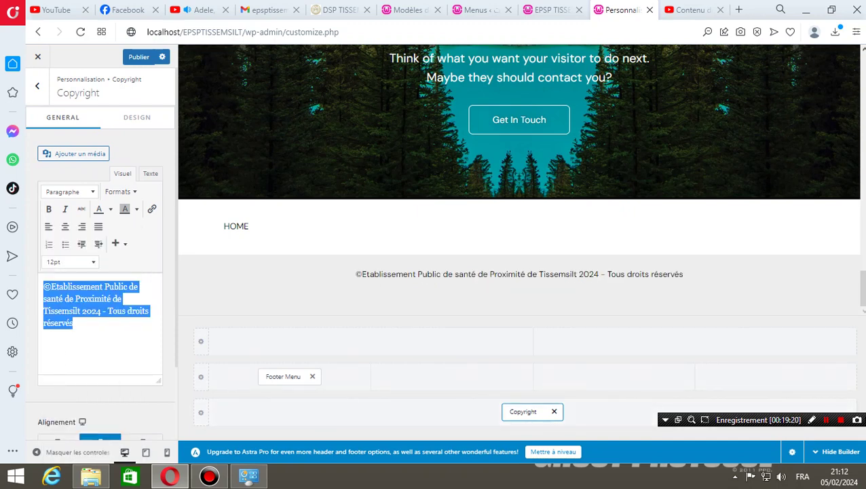
click(139, 57)
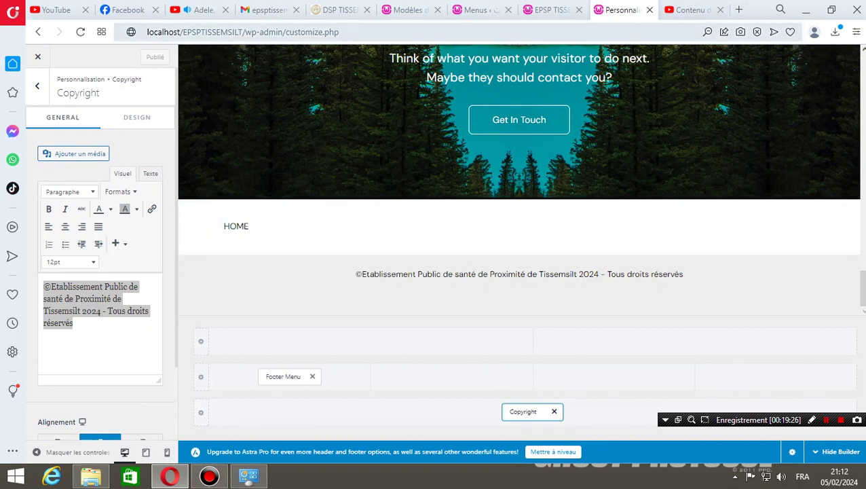
Reload the public homepage and check its header menu and its footer with the copyright line
click(552, 9)
click(245, 32)
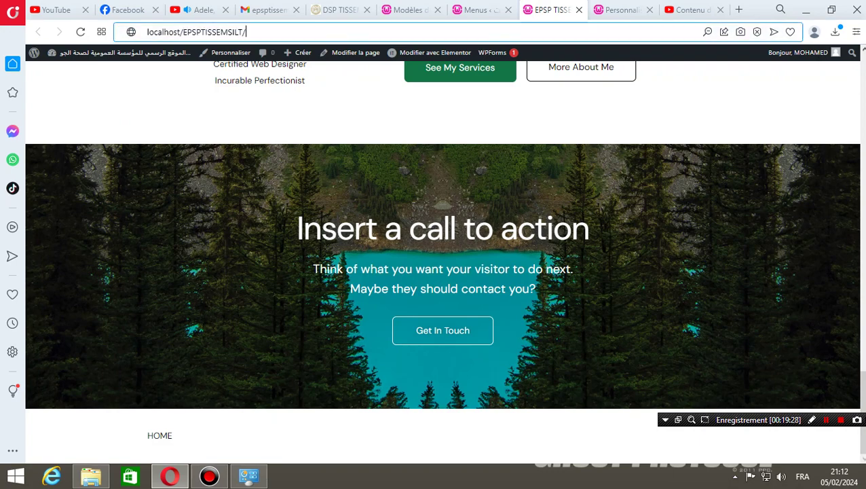
key(Return)
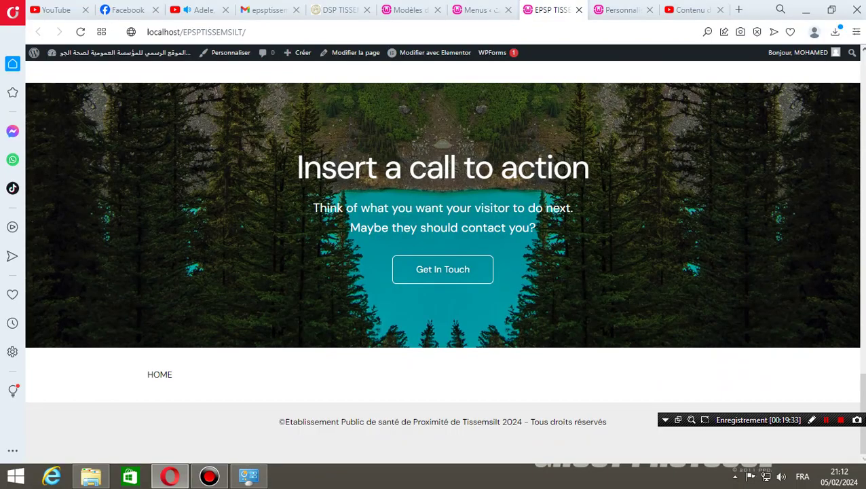
drag(861, 397, 861, 79)
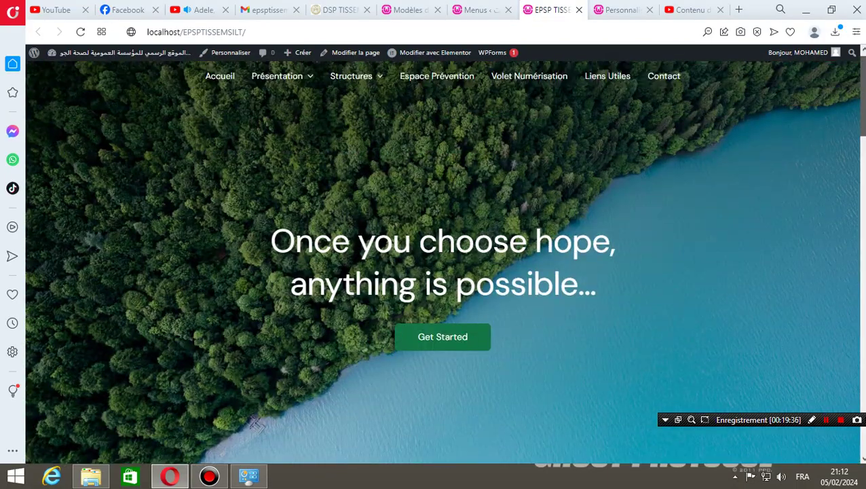
scroll(443, 261, down, 15)
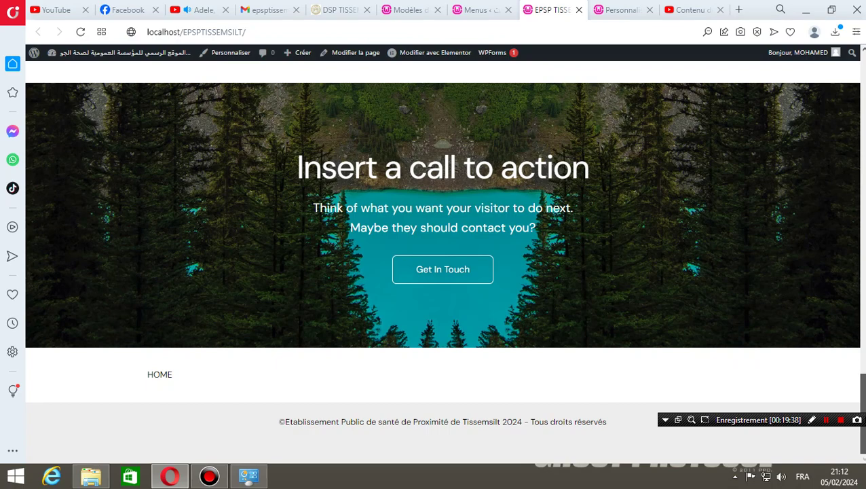
scroll(257, 435, up, 15)
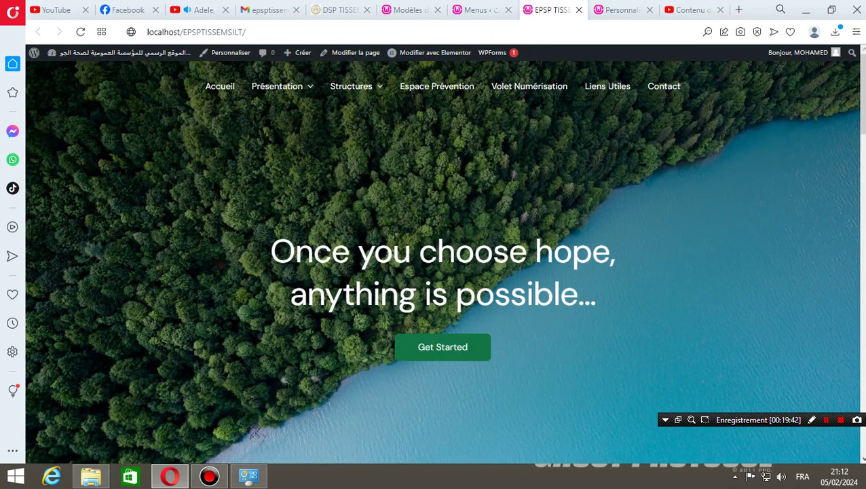